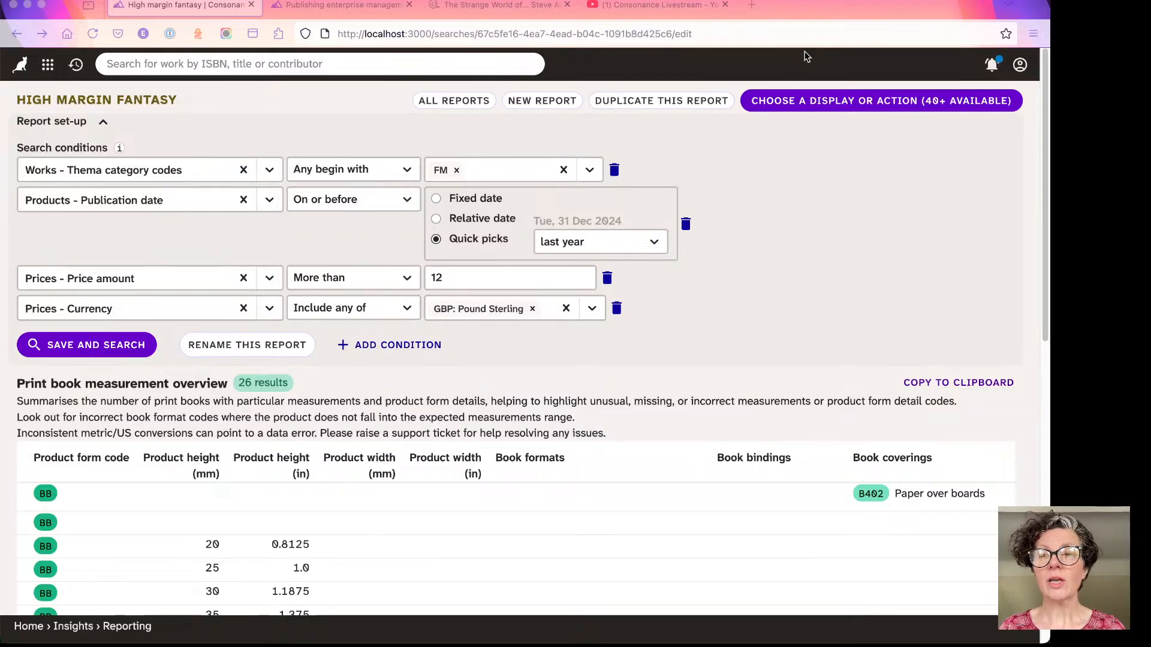
- Display the High margin fantasy results as a product custom report using the Thing for Tim report, and review its columns
click(815, 101)
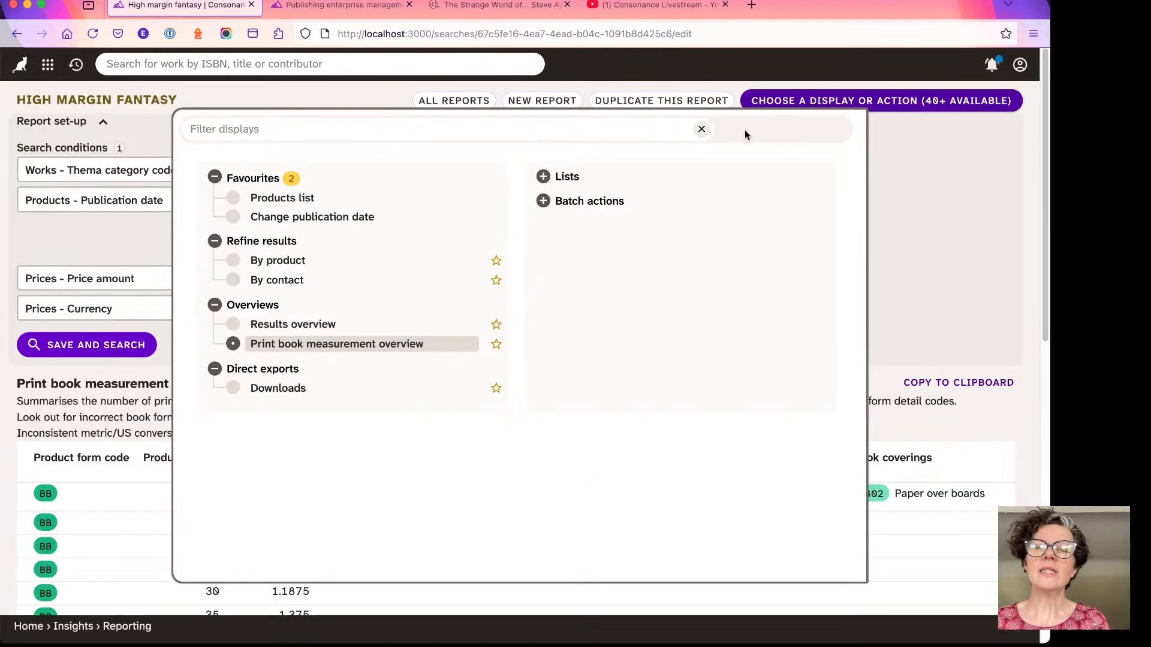
click(567, 178)
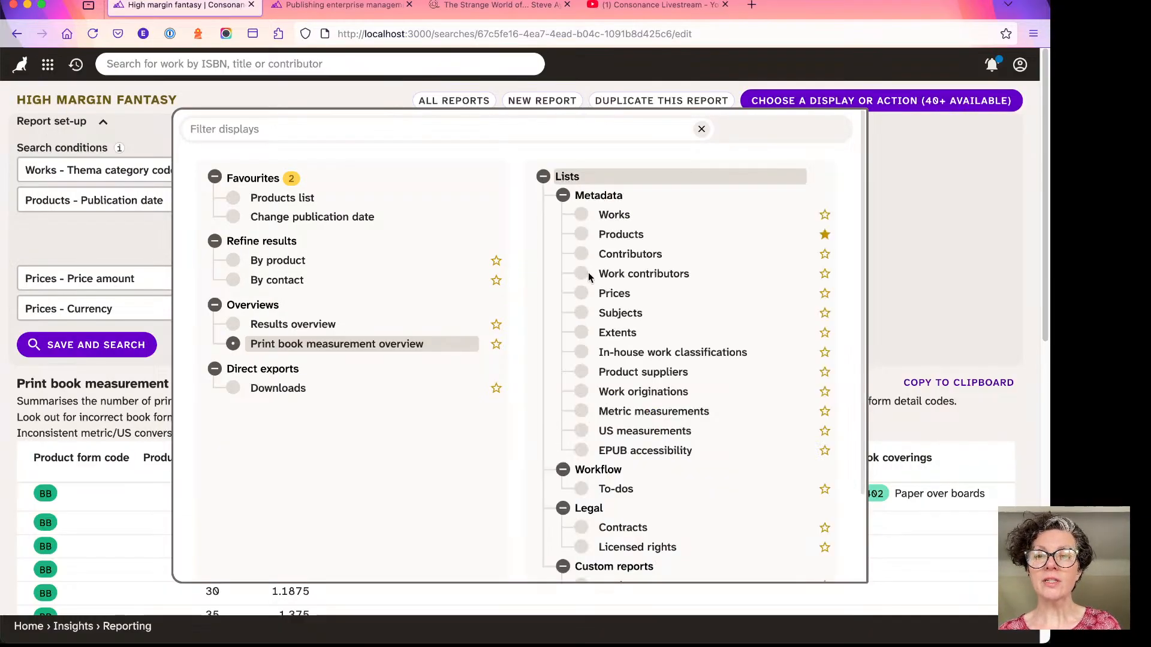
scroll(526, 351, down, 1)
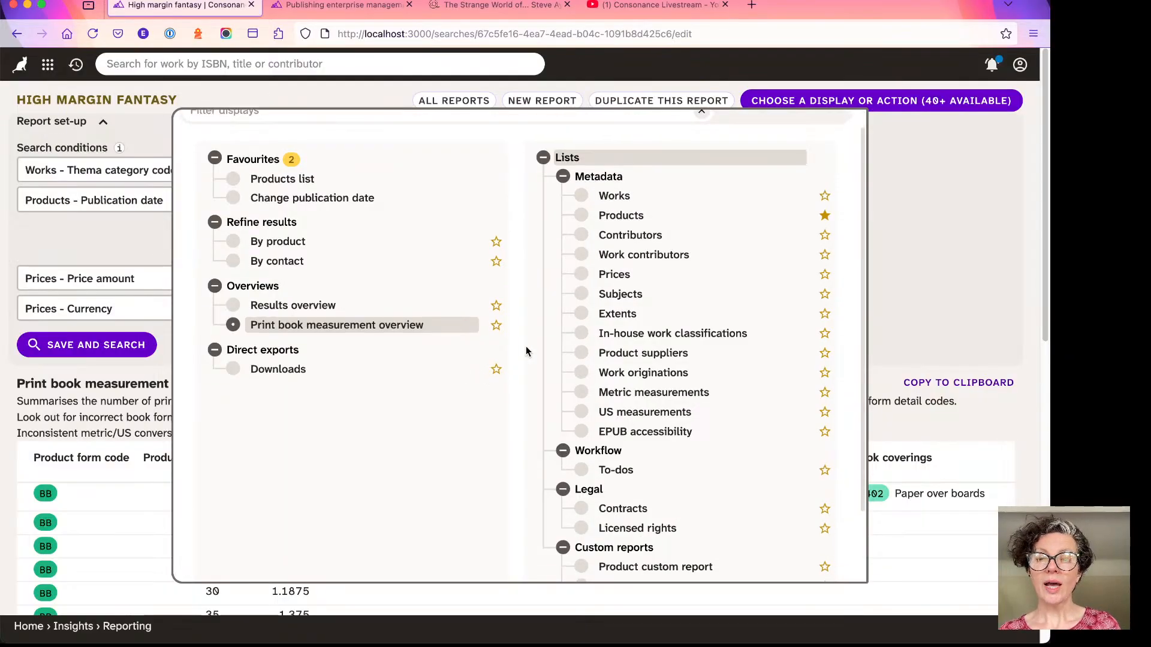
scroll(526, 351, down, 1)
scroll(567, 283, down, 5)
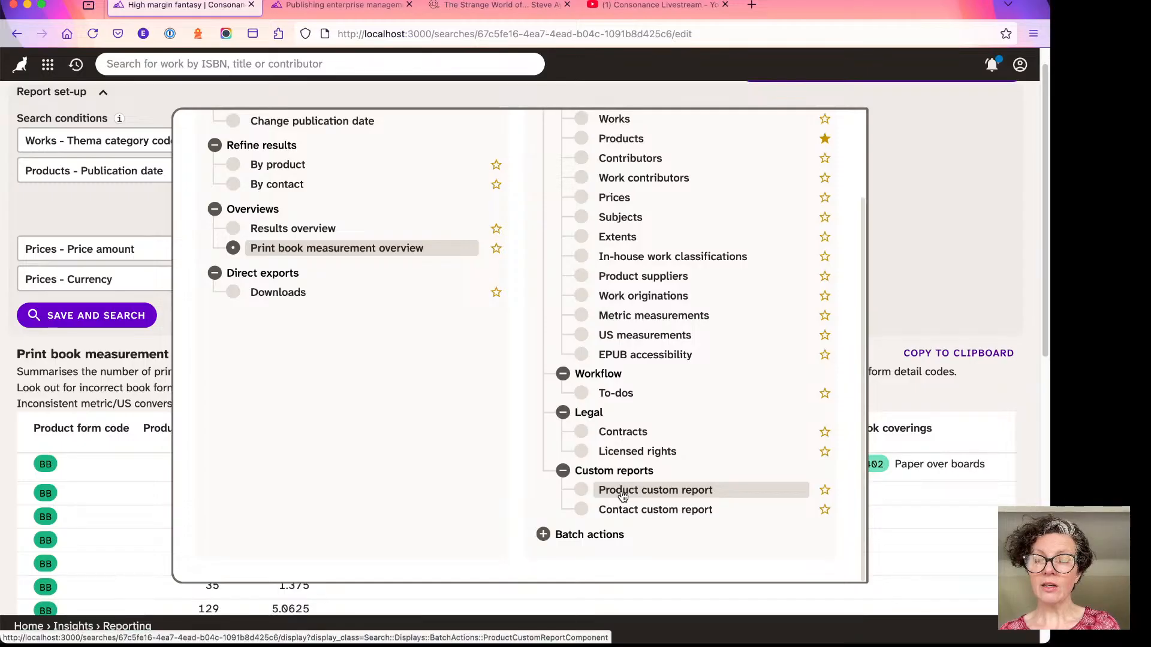
click(622, 491)
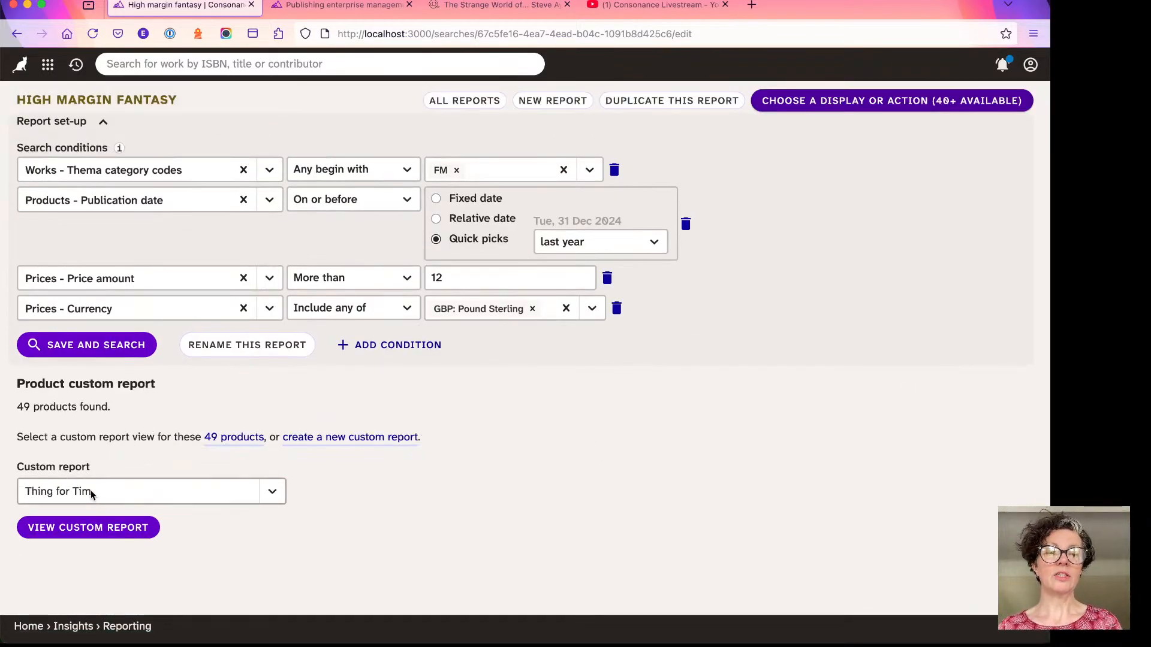
click(84, 528)
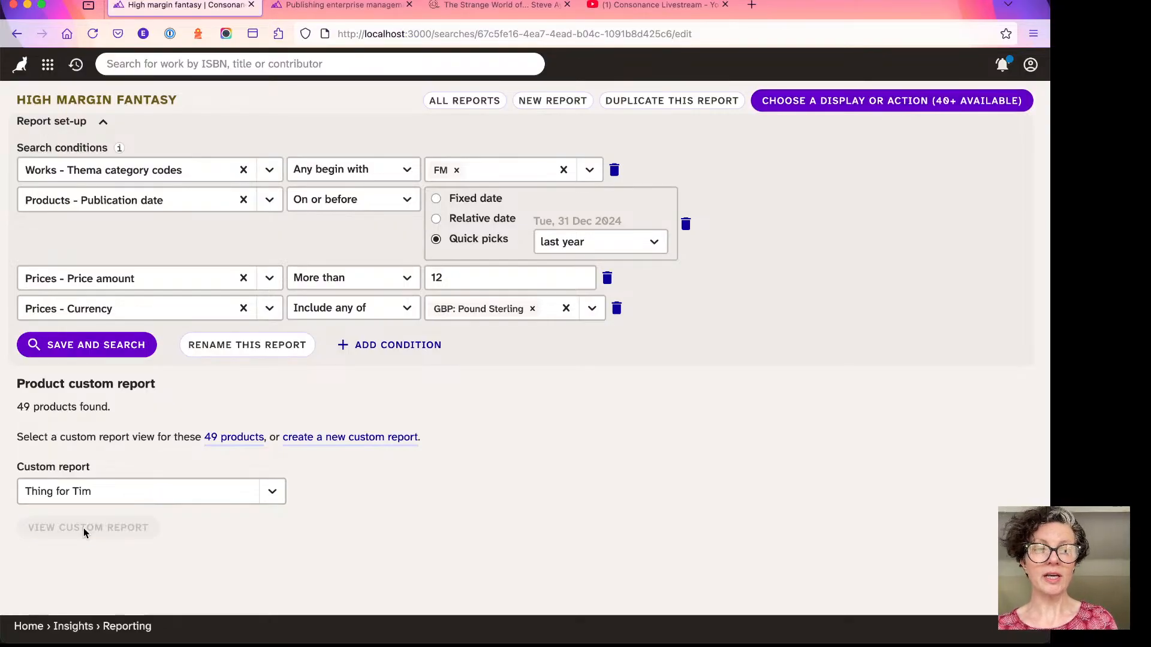
scroll(153, 418, down, 5)
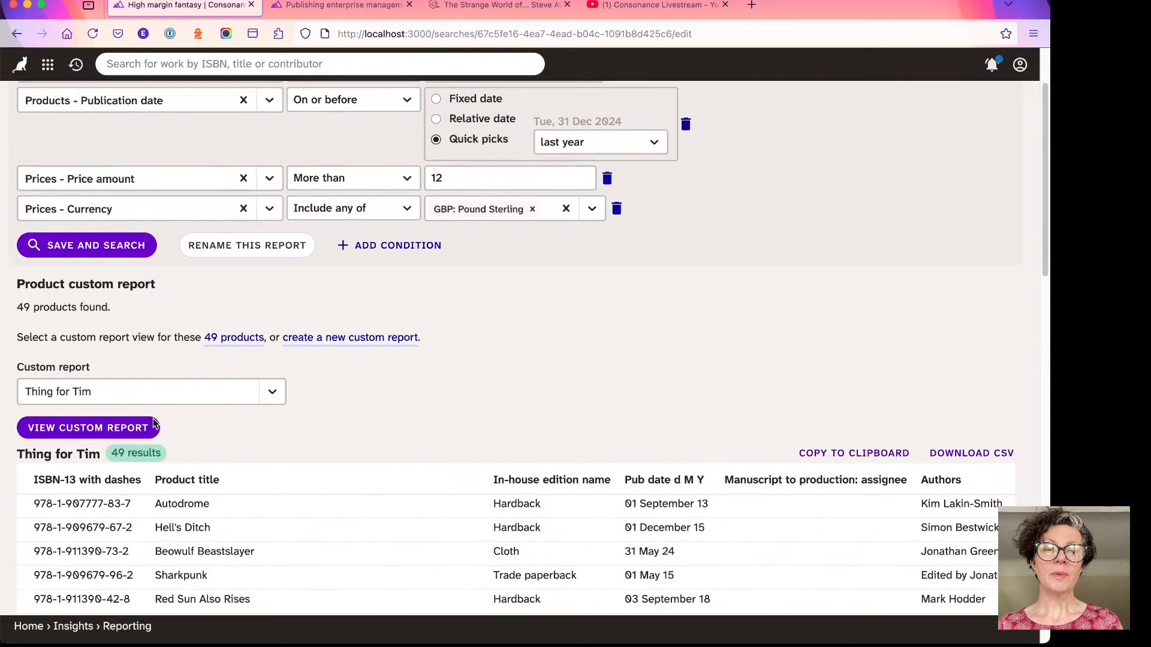
scroll(200, 389, right, 5)
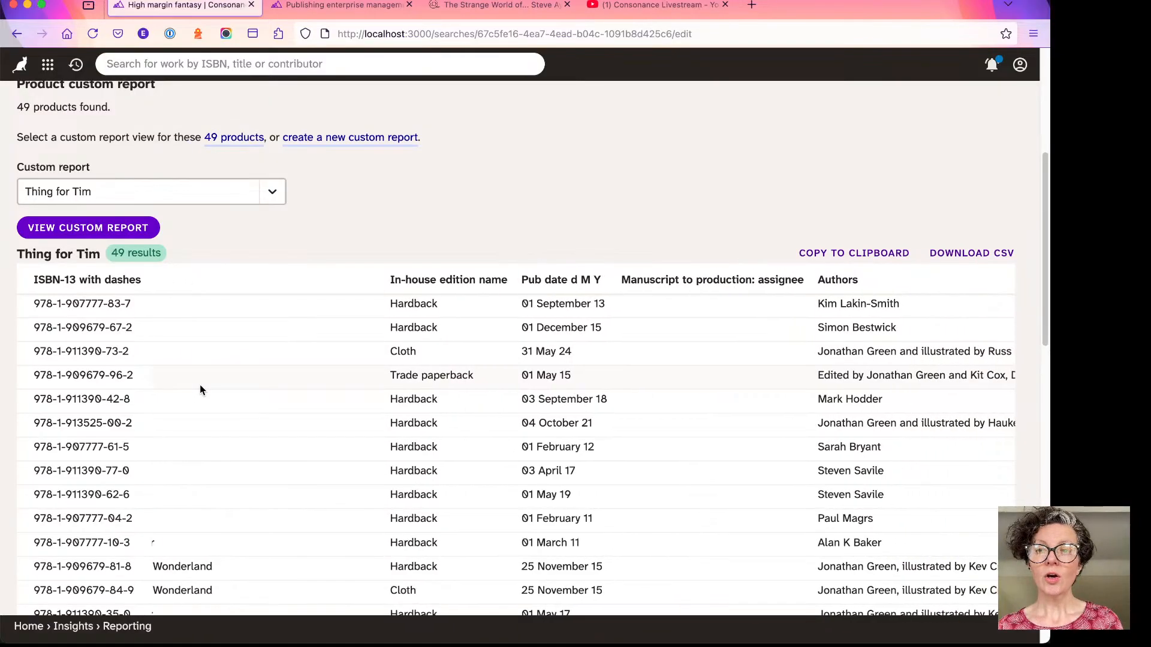
scroll(201, 389, left, 5)
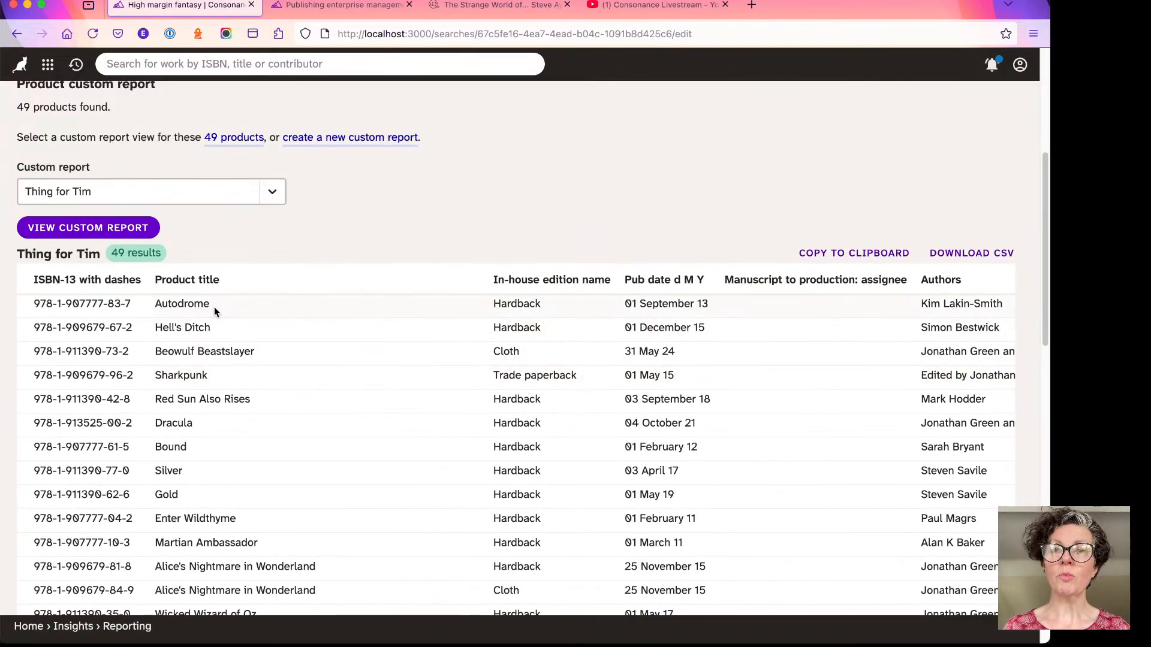
- Look through the custom reports available for these products, keeping the current selection
scroll(214, 307, up, 2)
click(167, 290)
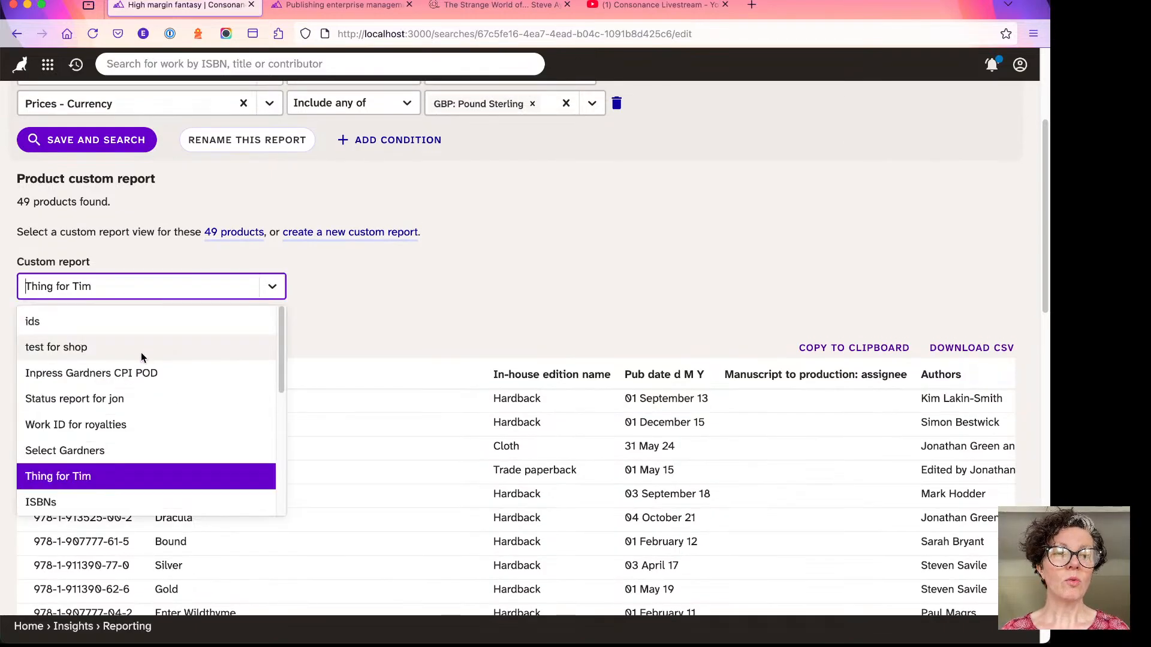
scroll(145, 350, down, 5)
click(367, 290)
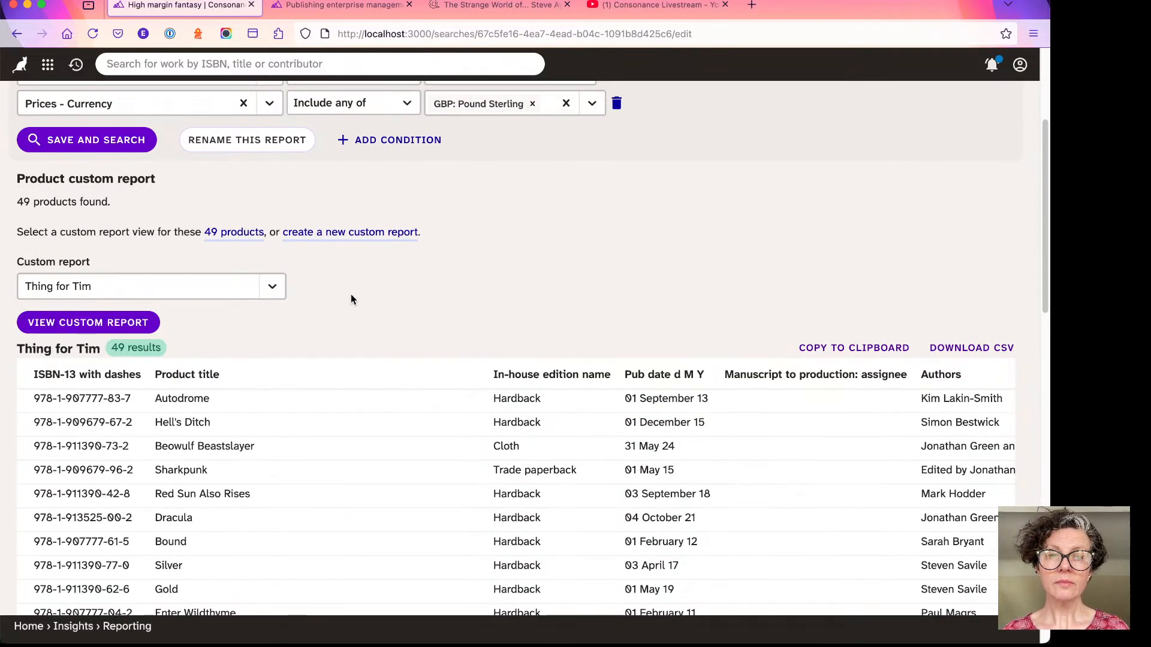
- Run the product custom report export batch action on the found products with the Thing for Tim report
scroll(322, 286, up, 4)
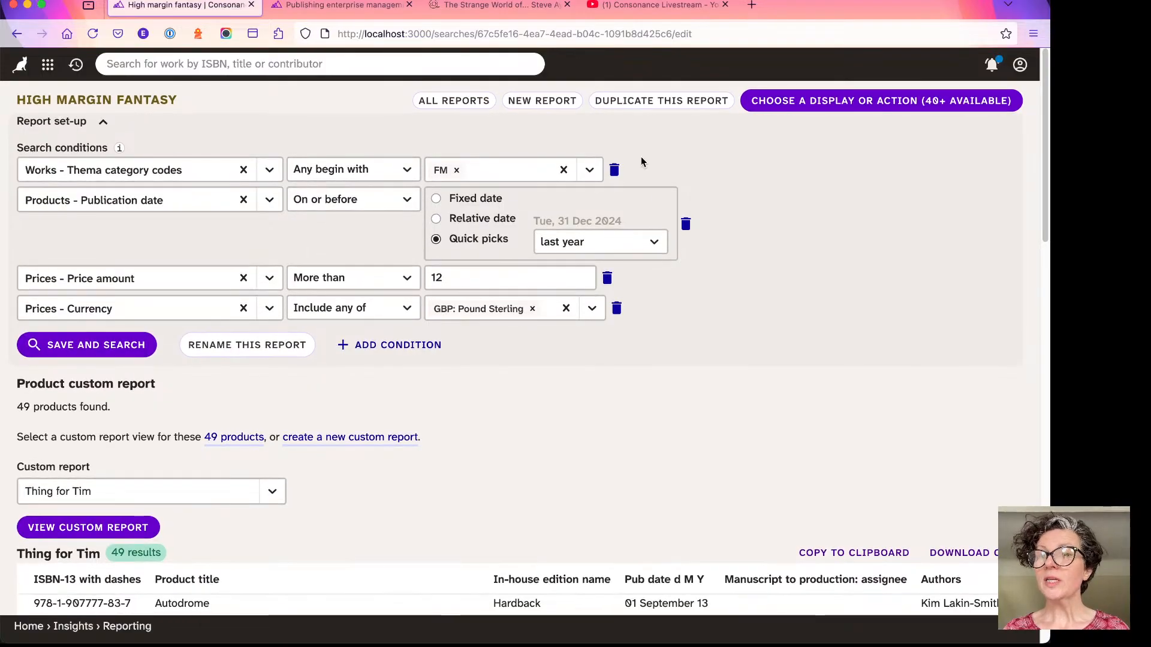
click(801, 106)
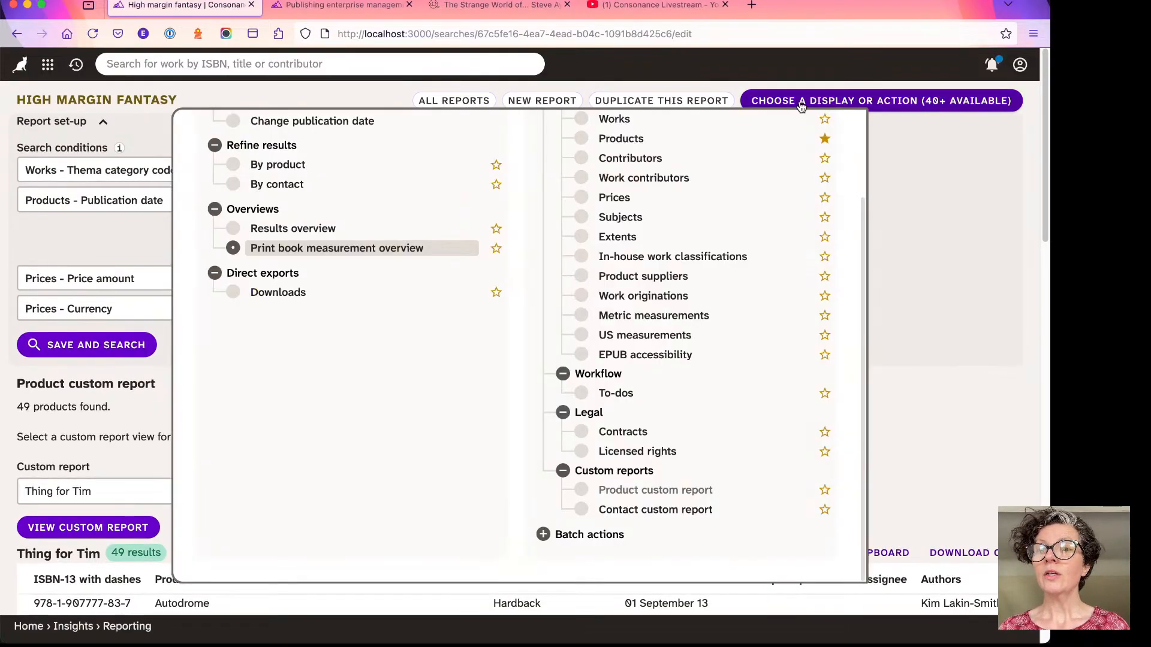
click(573, 535)
scroll(605, 245, down, 1)
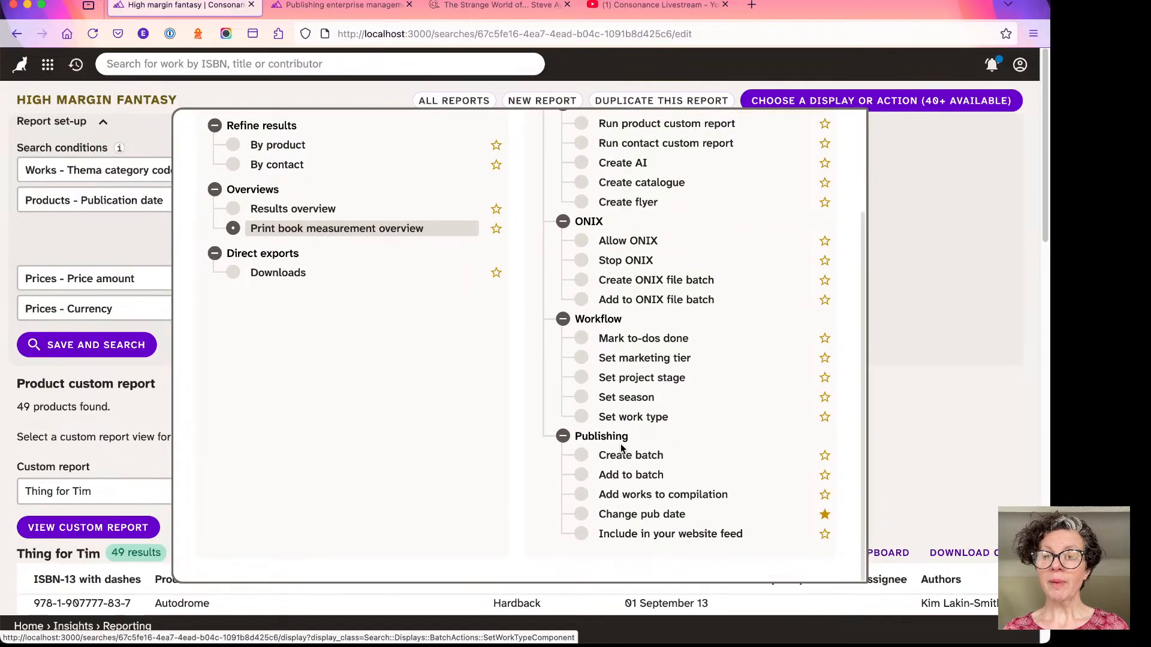
scroll(639, 297, up, 3)
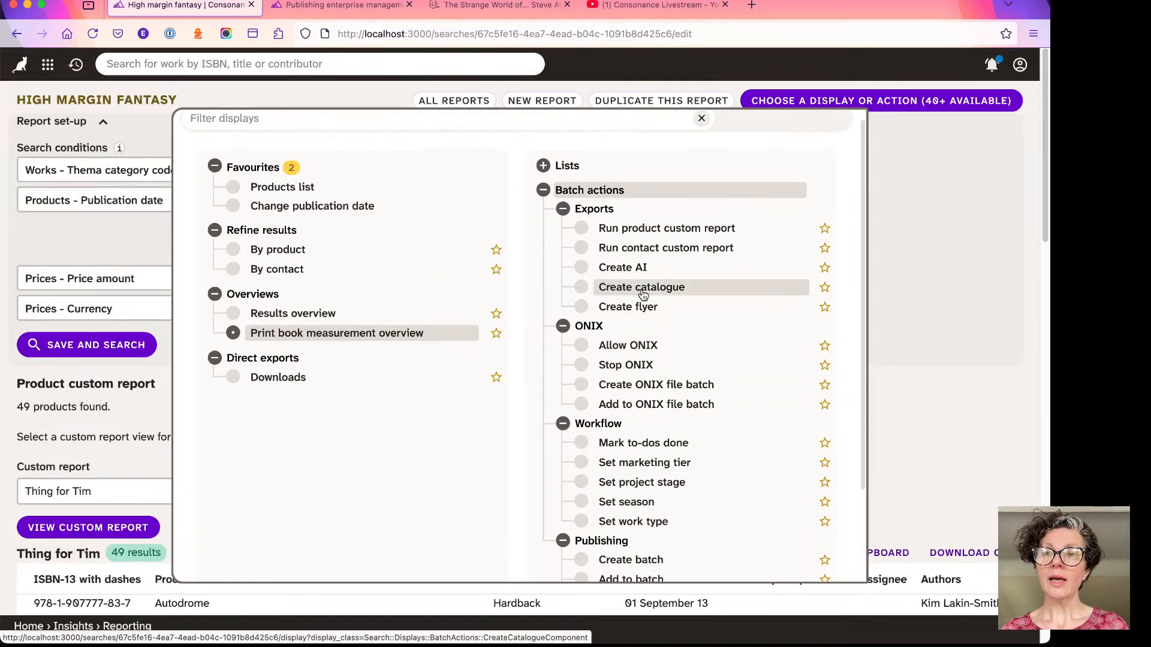
click(650, 227)
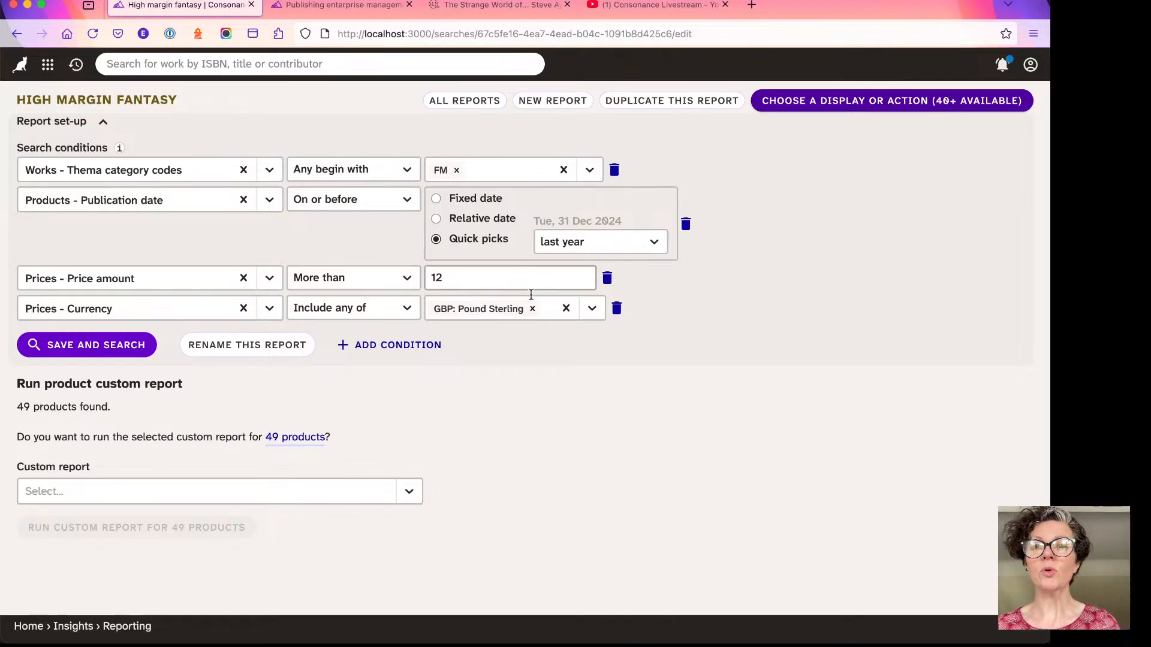
click(251, 489)
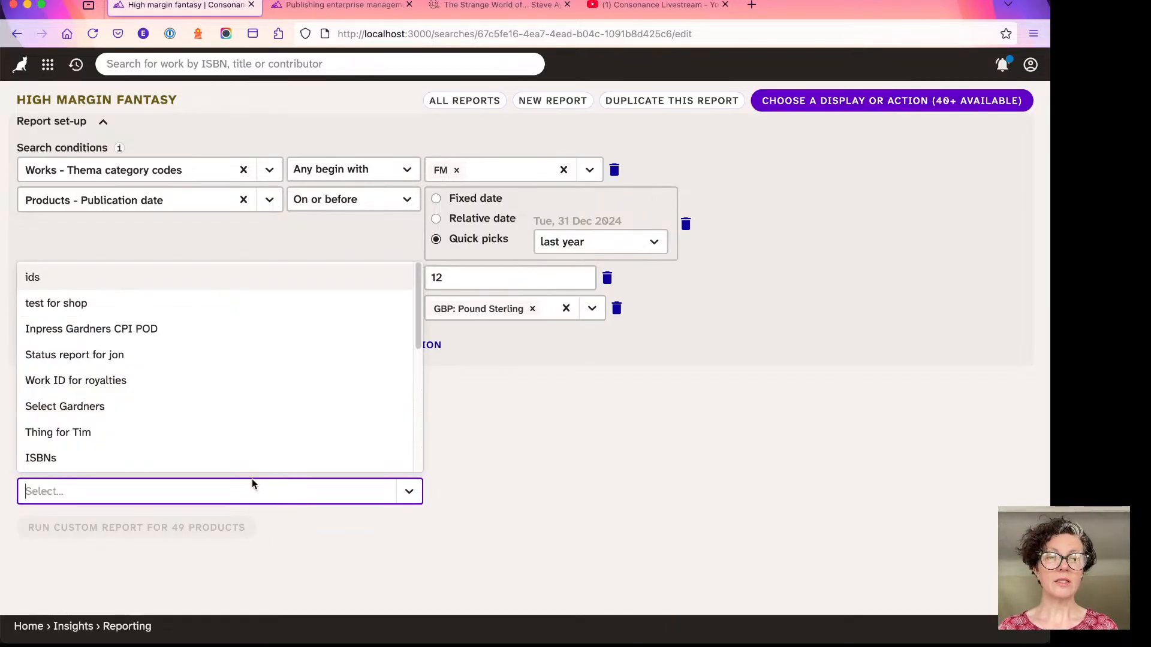
click(149, 433)
click(99, 536)
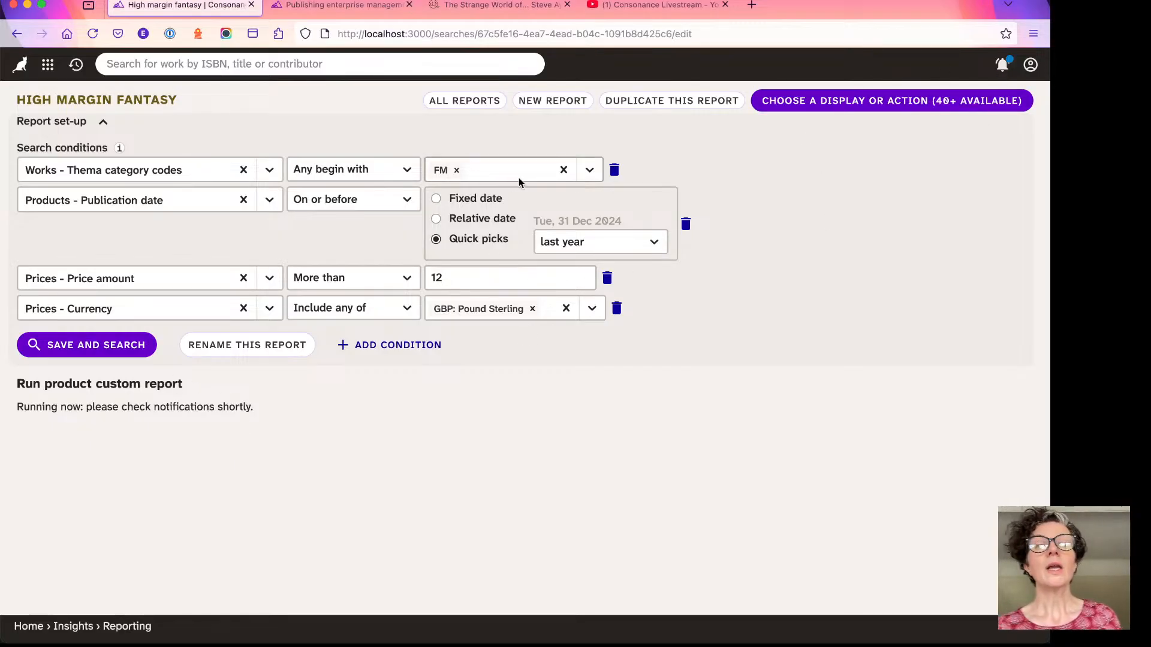
- Switch the display back to the Product custom report list and view the Thing for Tim report on screen
click(803, 106)
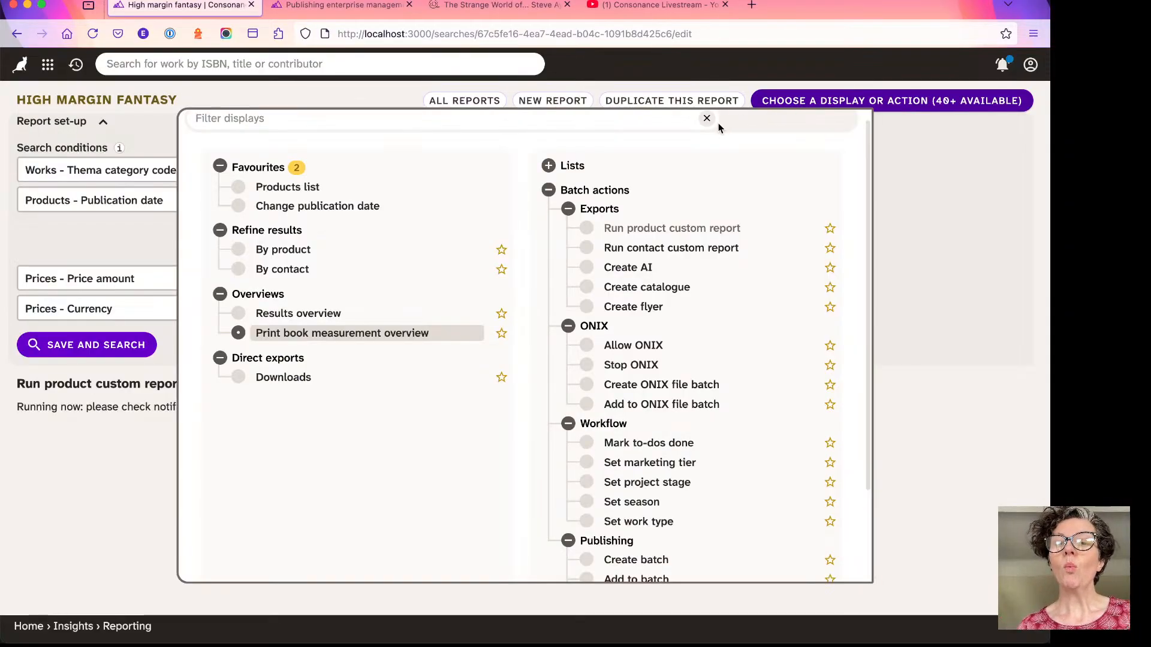
click(577, 168)
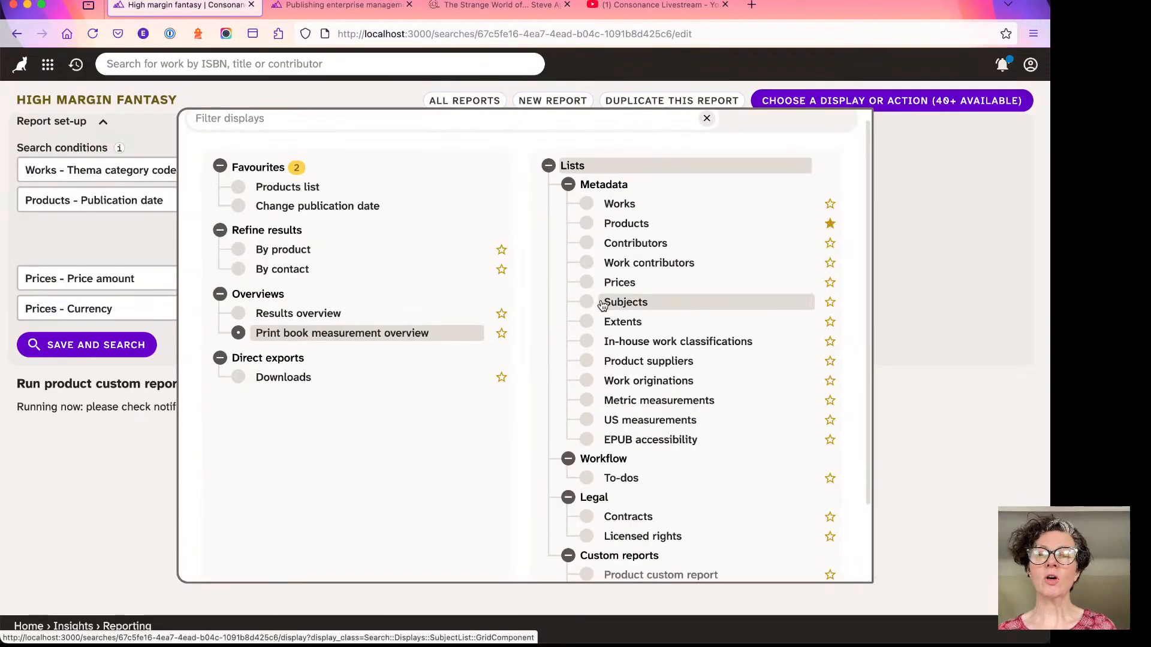
scroll(618, 360, down, 3)
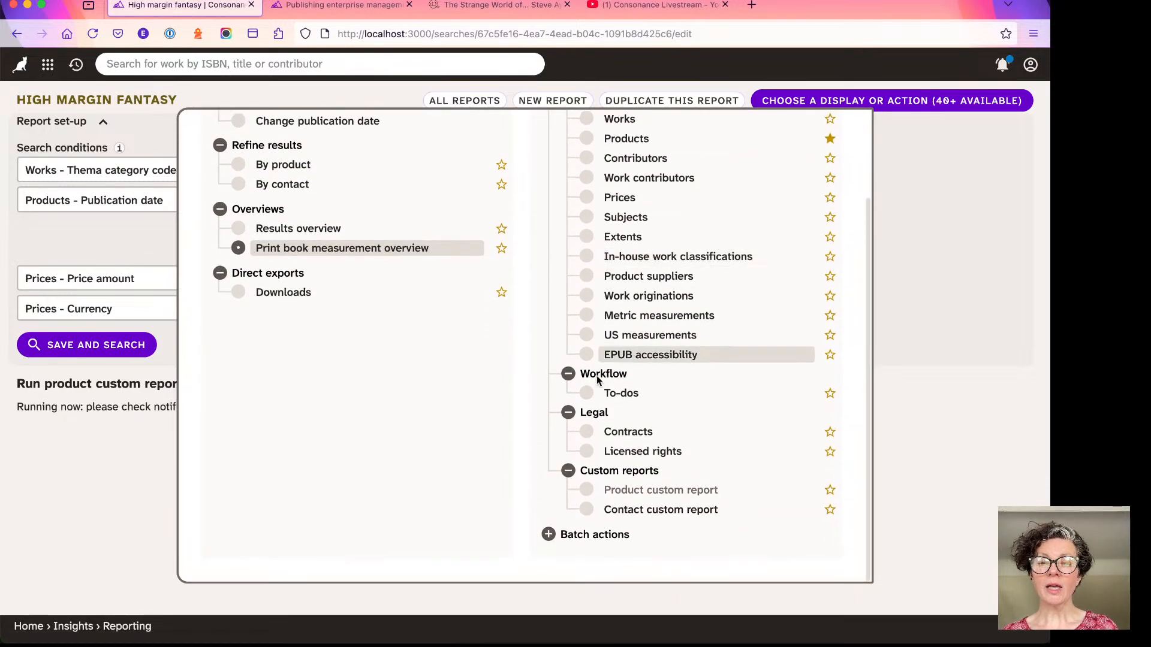
click(623, 490)
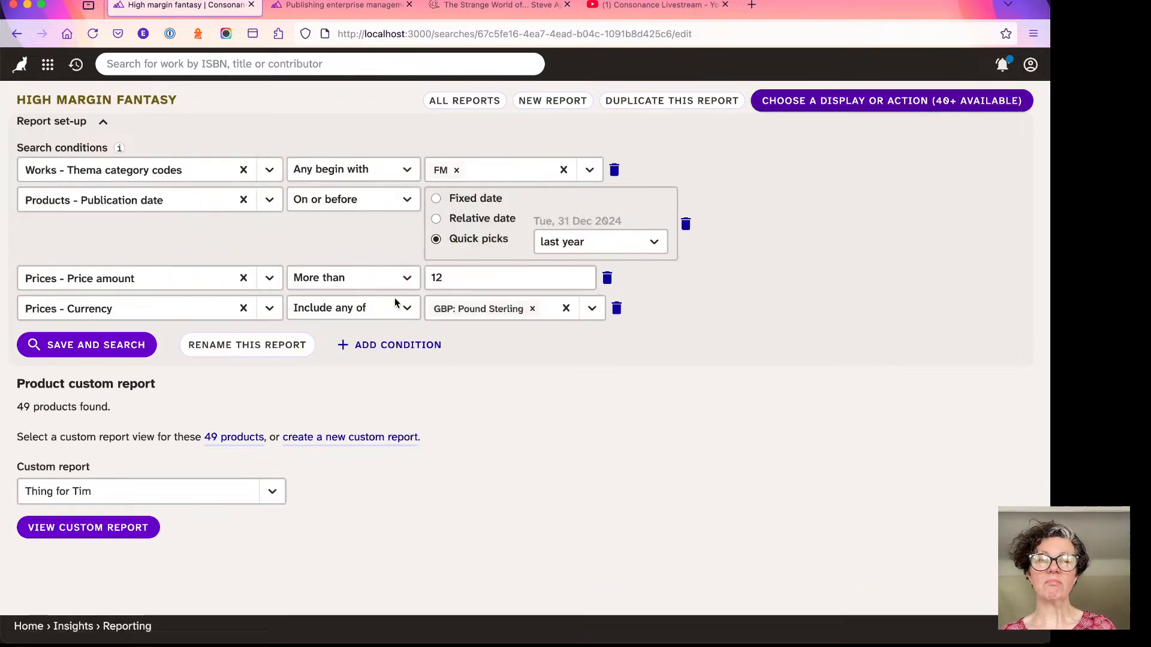
click(84, 525)
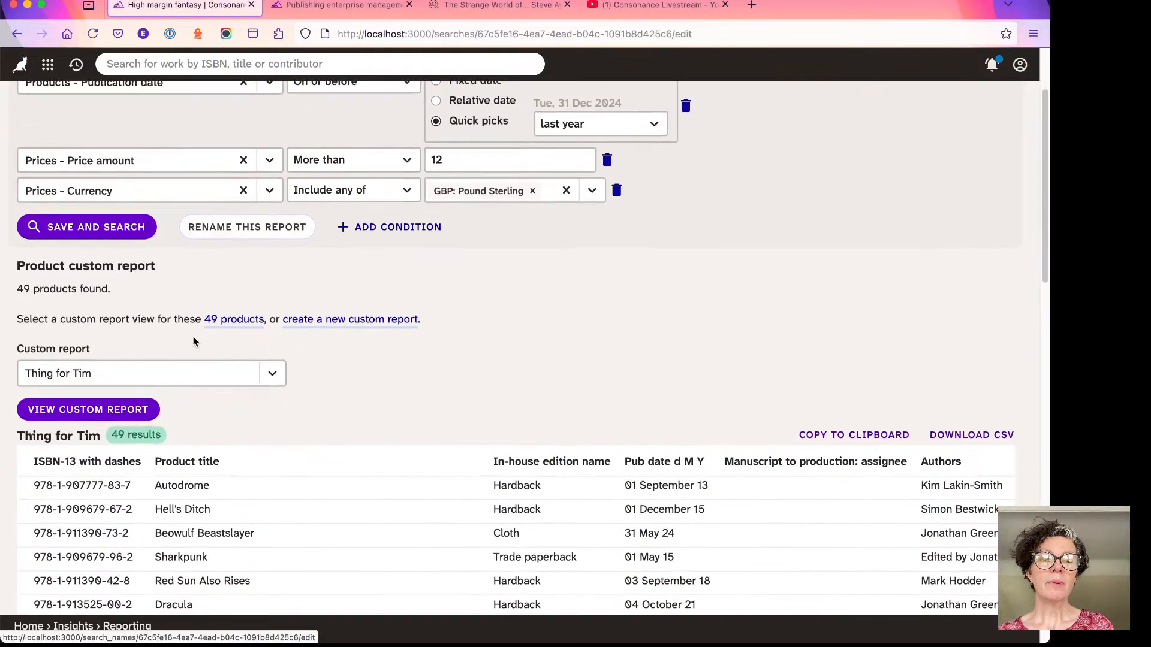
scroll(204, 338, down, 2)
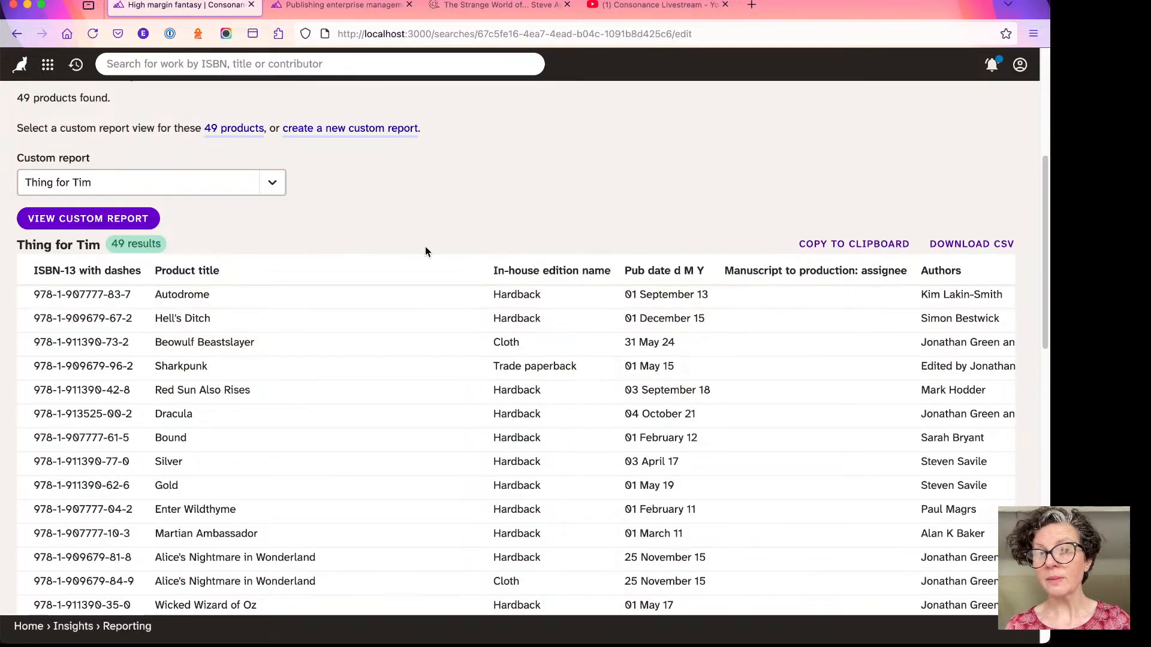
scroll(426, 251, up, 3)
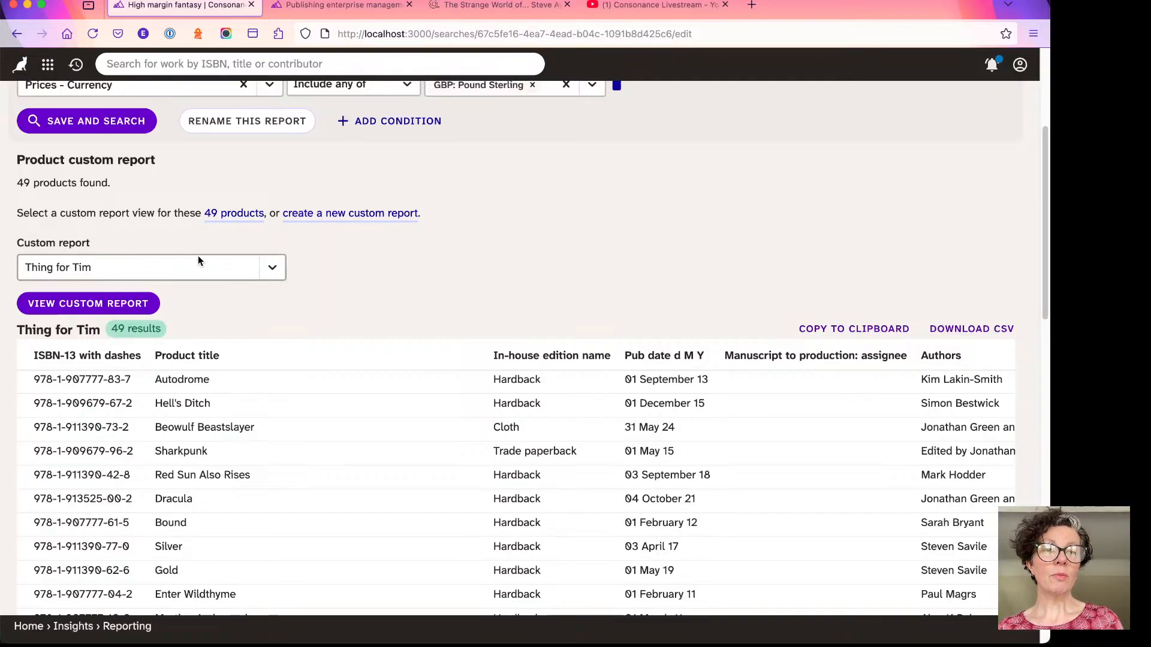
scroll(198, 256, up, 1)
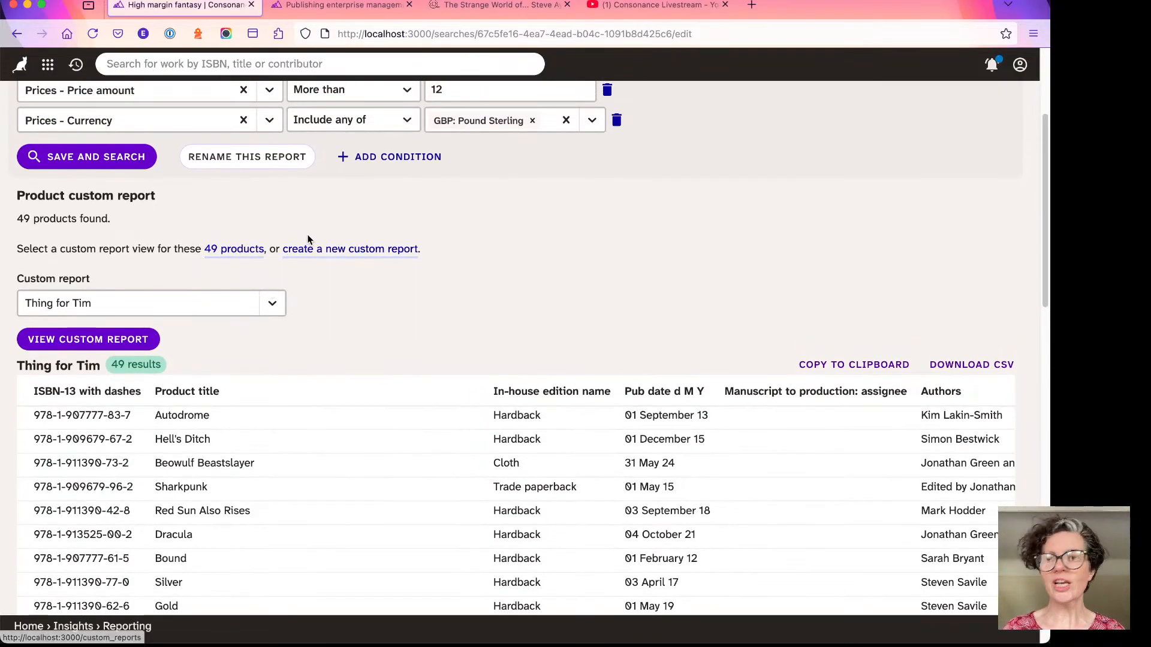
- Find Custom reports in the site navigation by filtering for "custom" and open that page
click(49, 64)
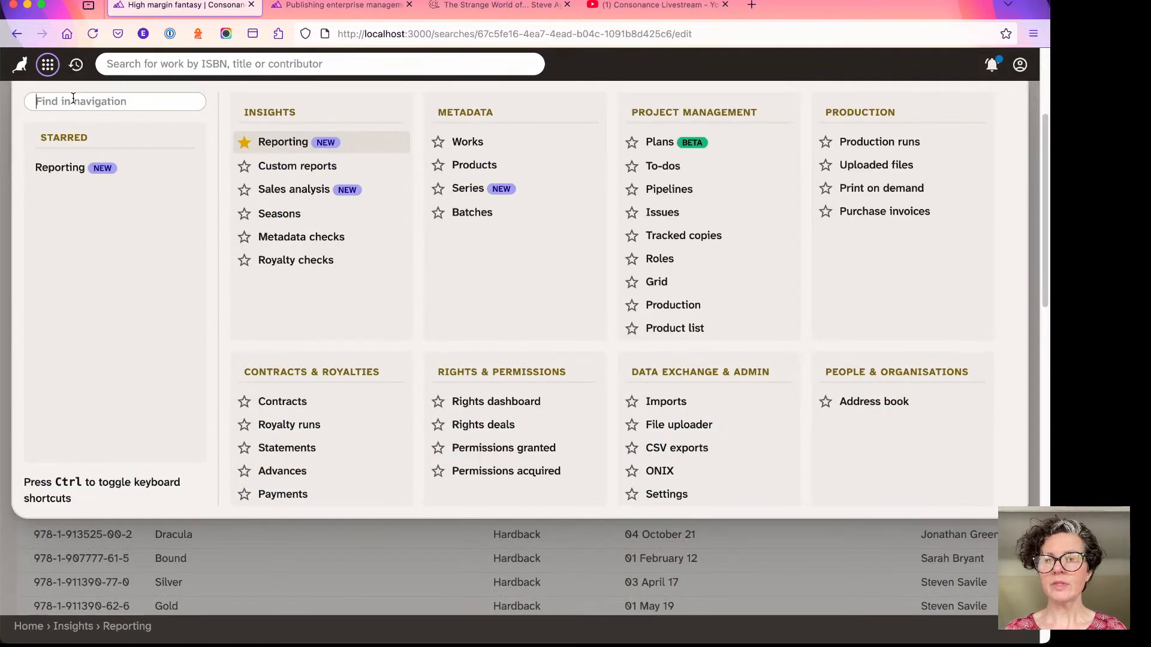
text(custom)
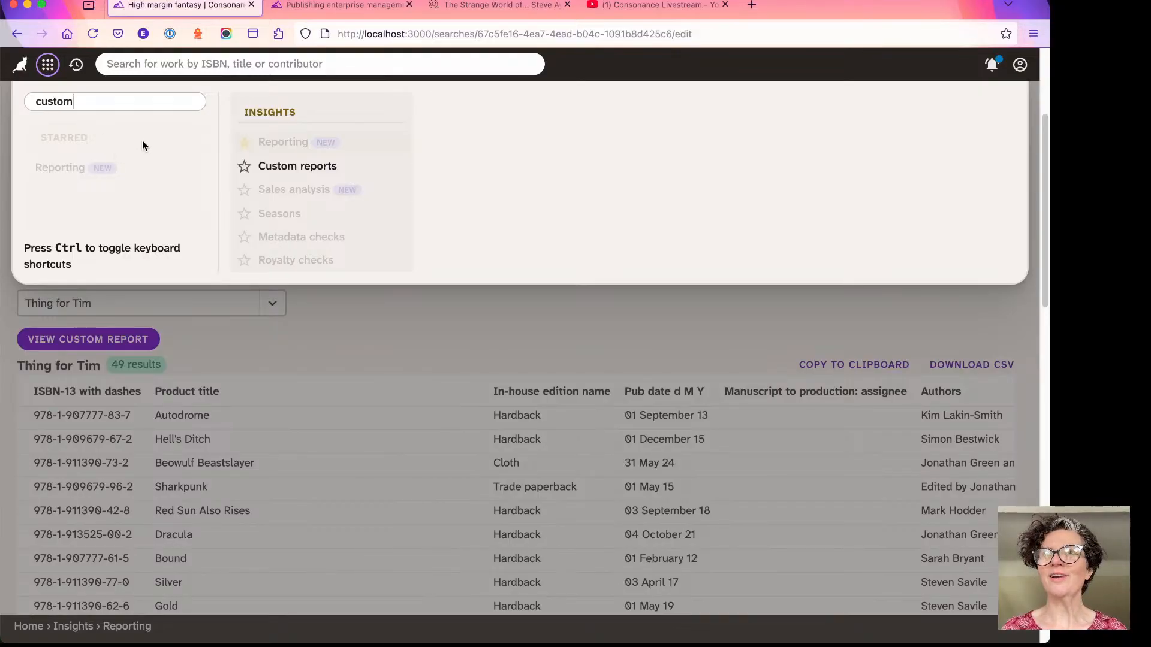
key(Down)
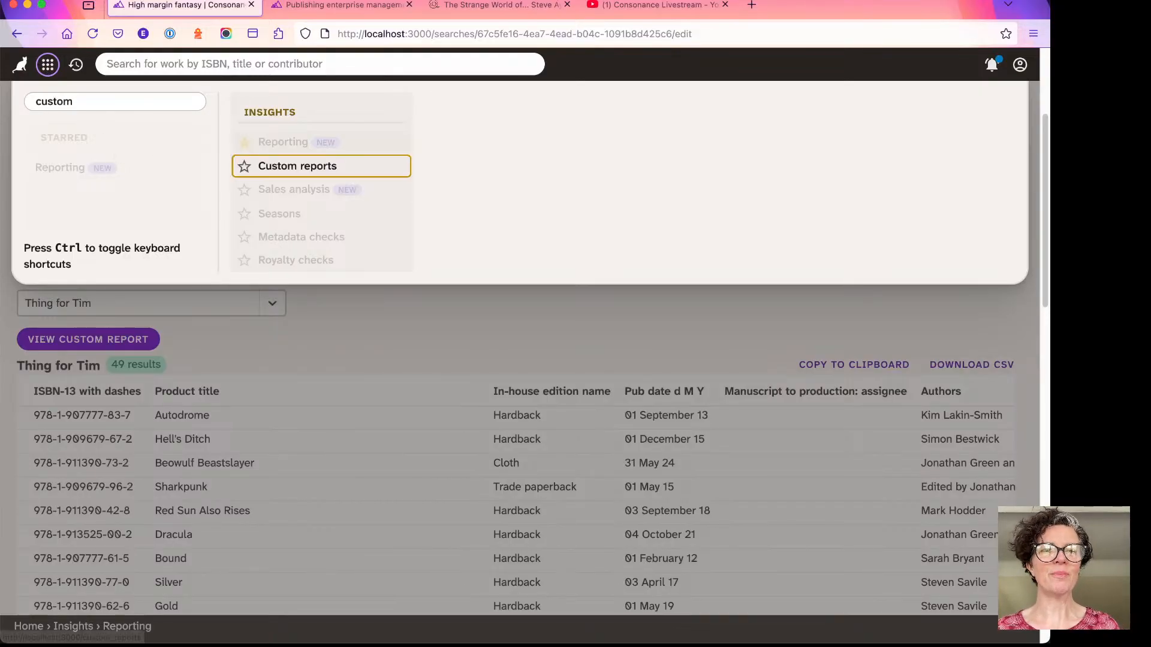
key(Return)
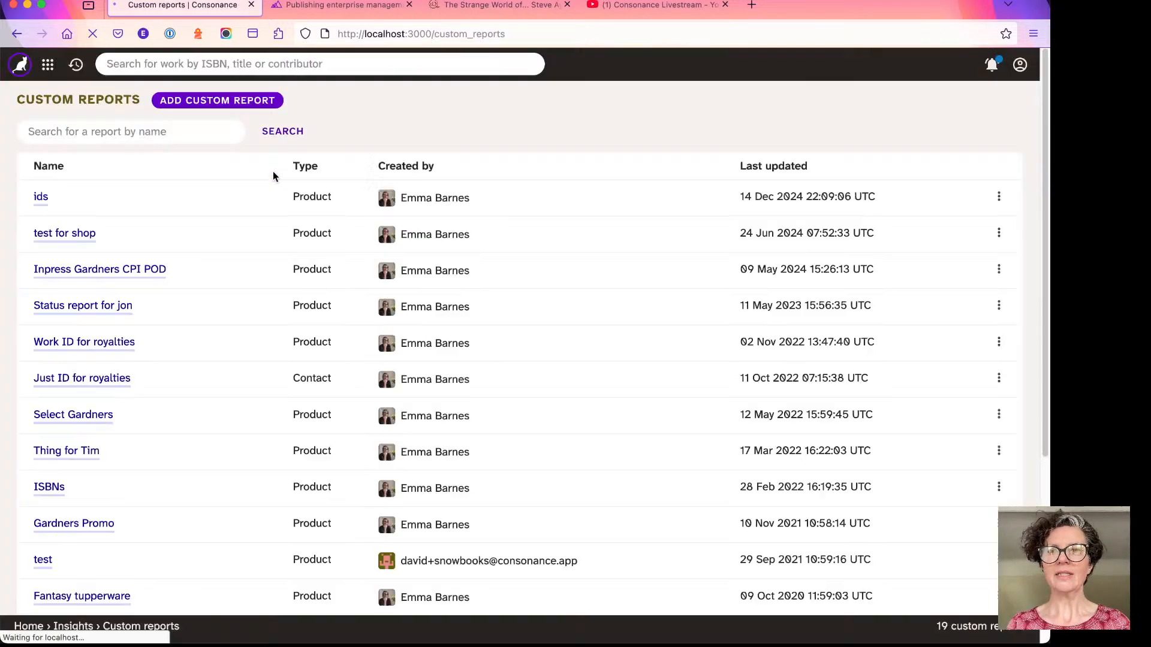
- Create a non-private custom report of type Product named "Thing for YouTube" and open it
click(201, 105)
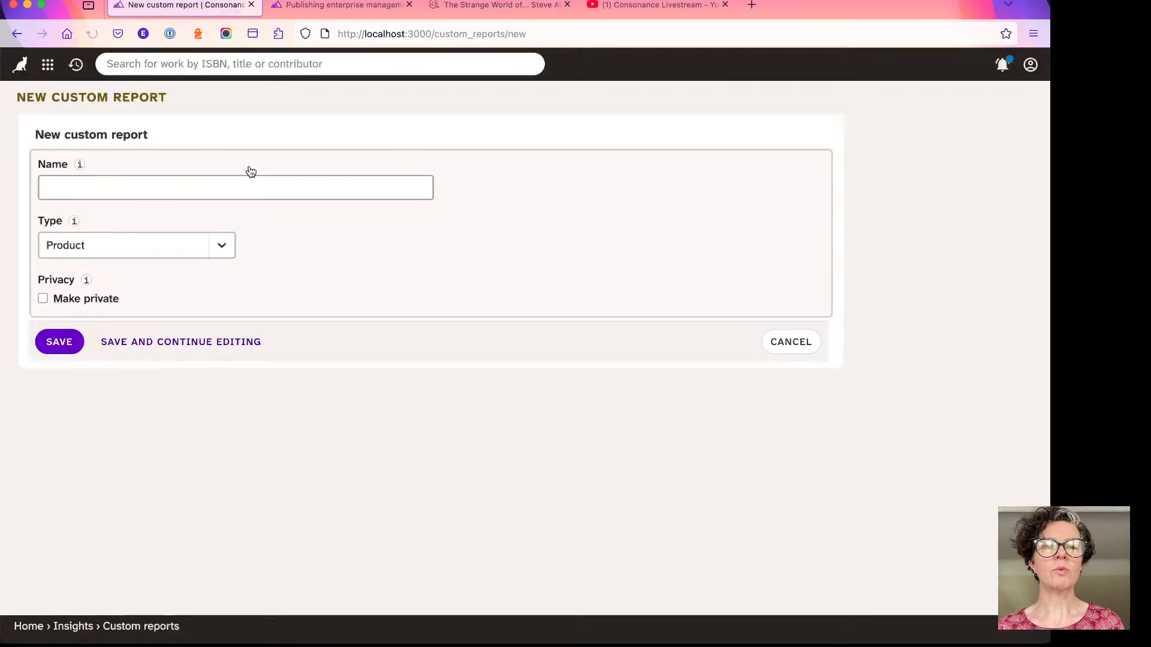
click(204, 185)
text(Thi)
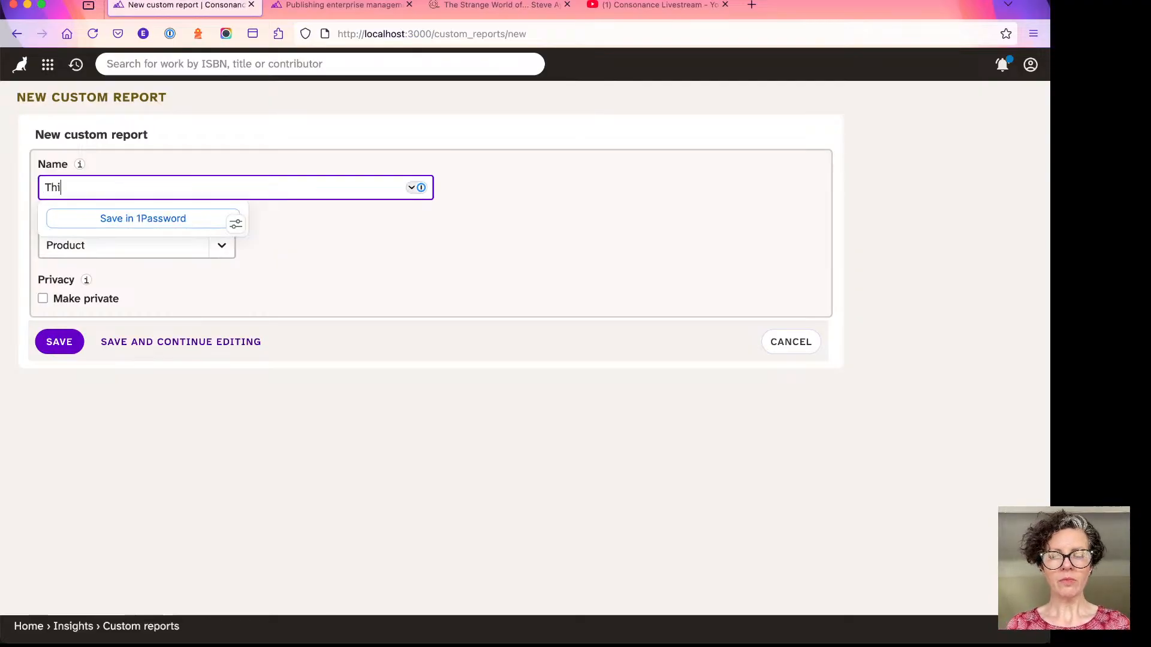
text(ng for YouTube)
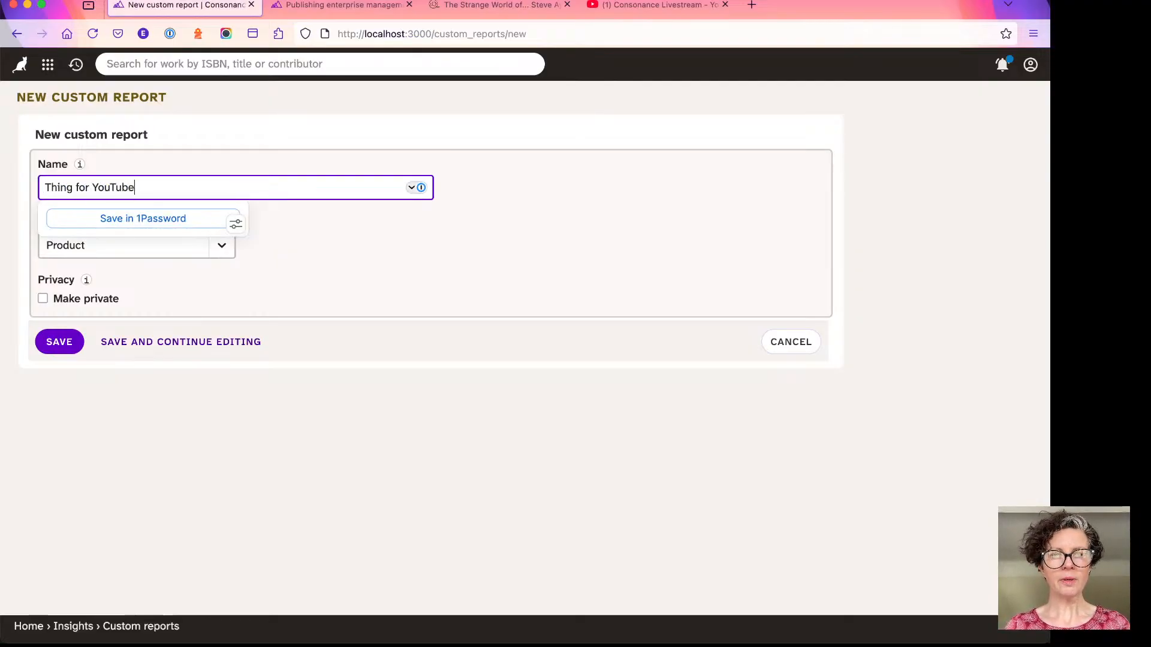
click(122, 294)
click(61, 342)
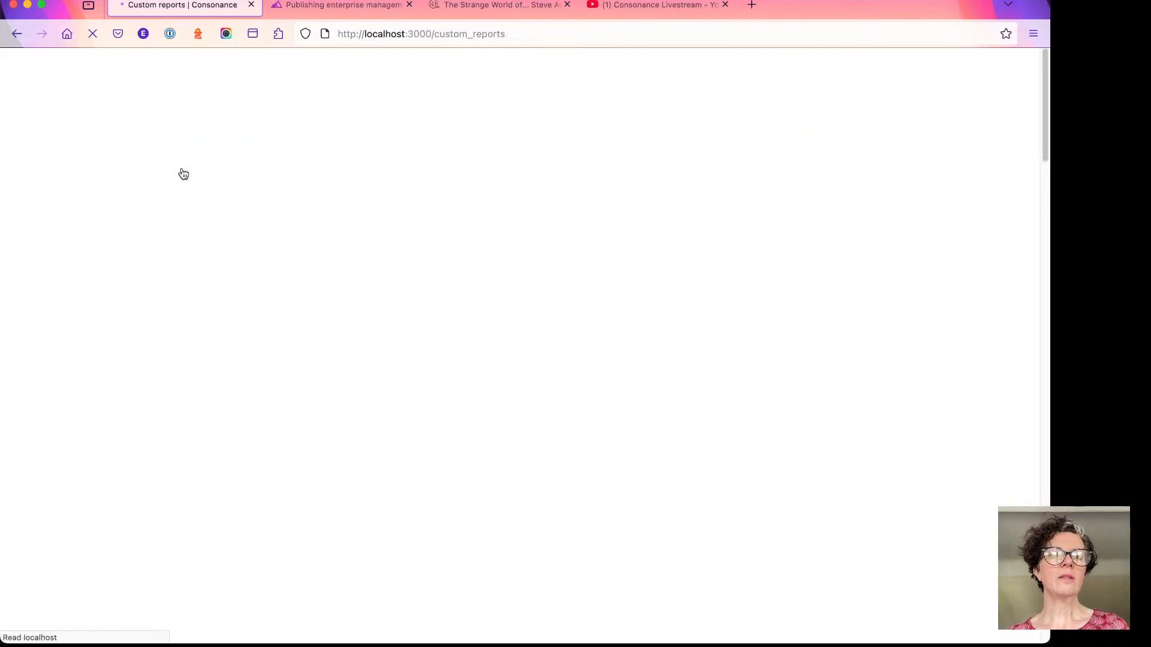
click(96, 200)
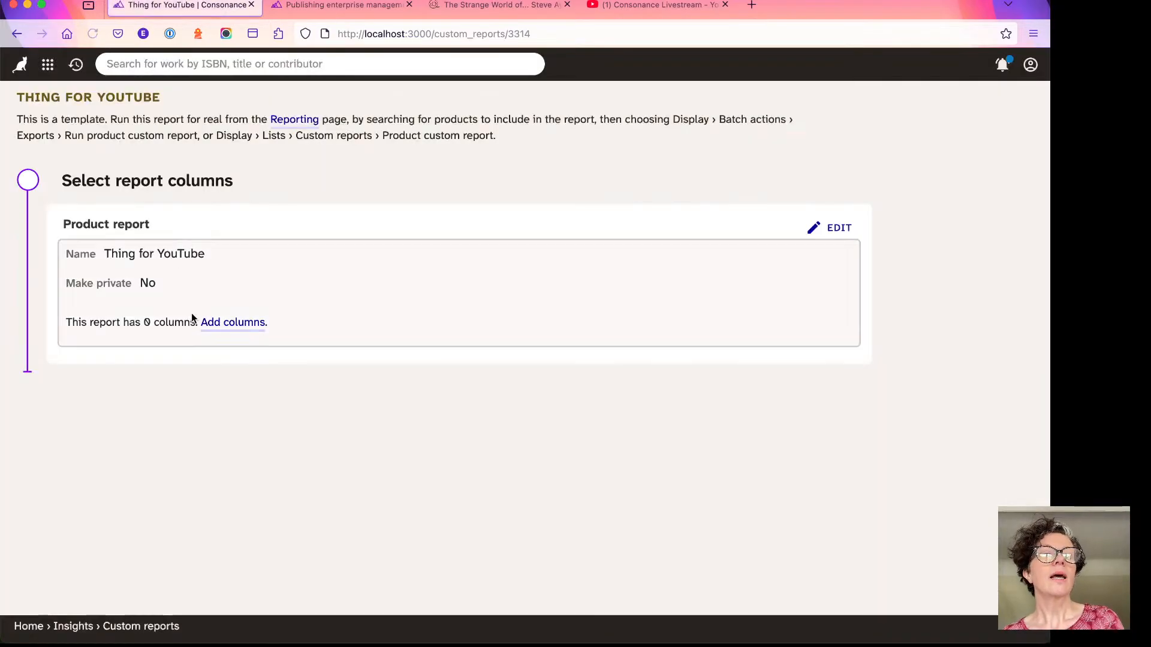
- Start adding columns to the Thing for YouTube template, filter them by "isbn" and include ISBN-13
click(234, 323)
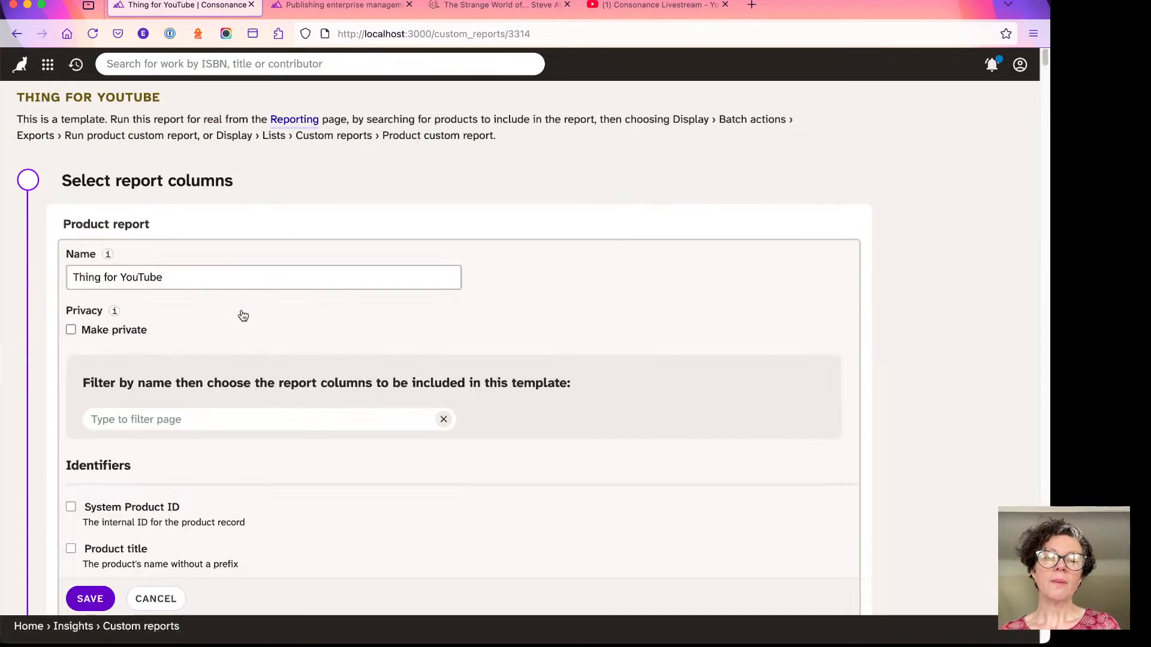
scroll(215, 309, down, 1)
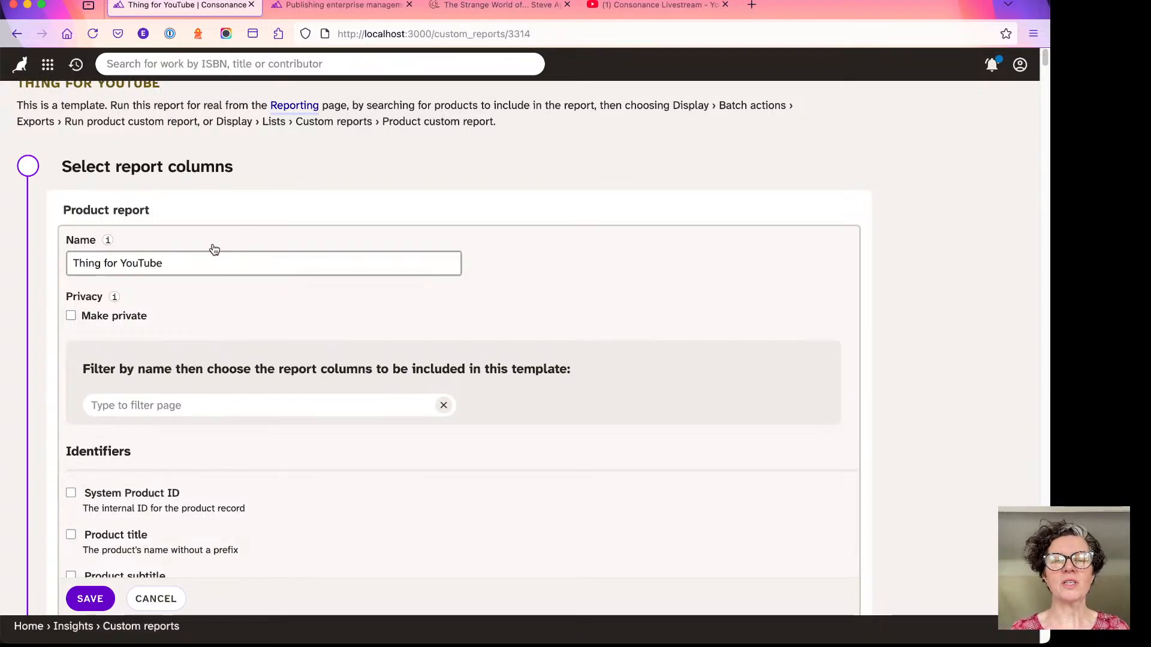
scroll(177, 273, down, 3)
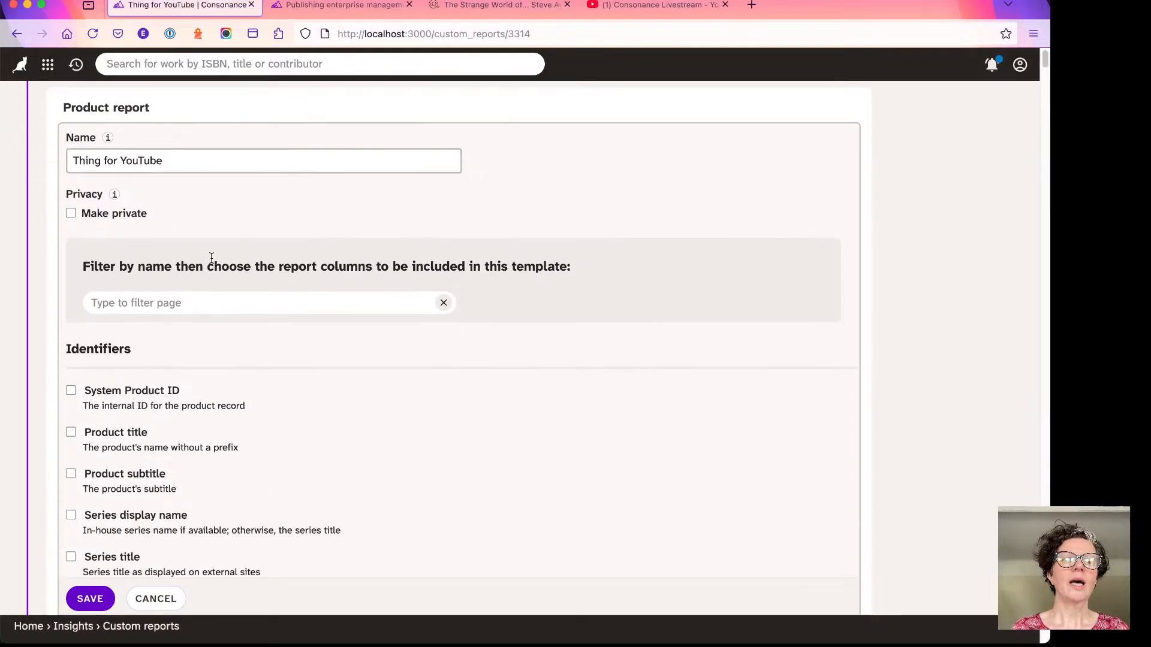
scroll(211, 258, up, 2)
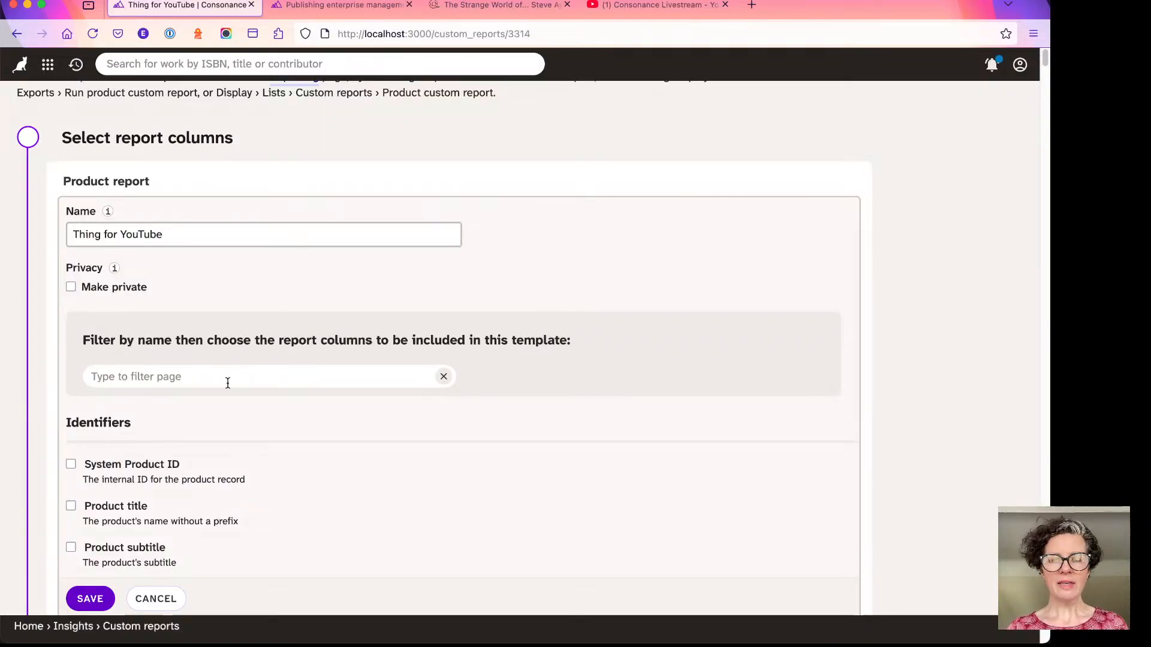
text(isbn)
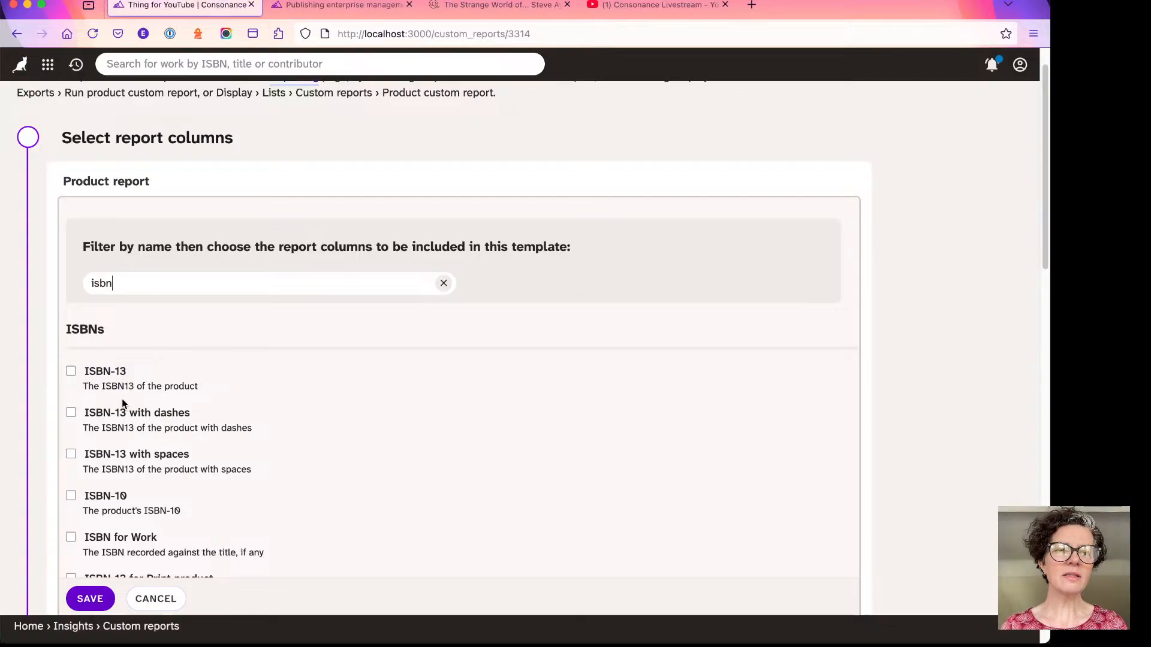
click(71, 372)
- Filter the report columns by "title" and "pub" to include Product title and Print pub date
scroll(145, 348, down, 2)
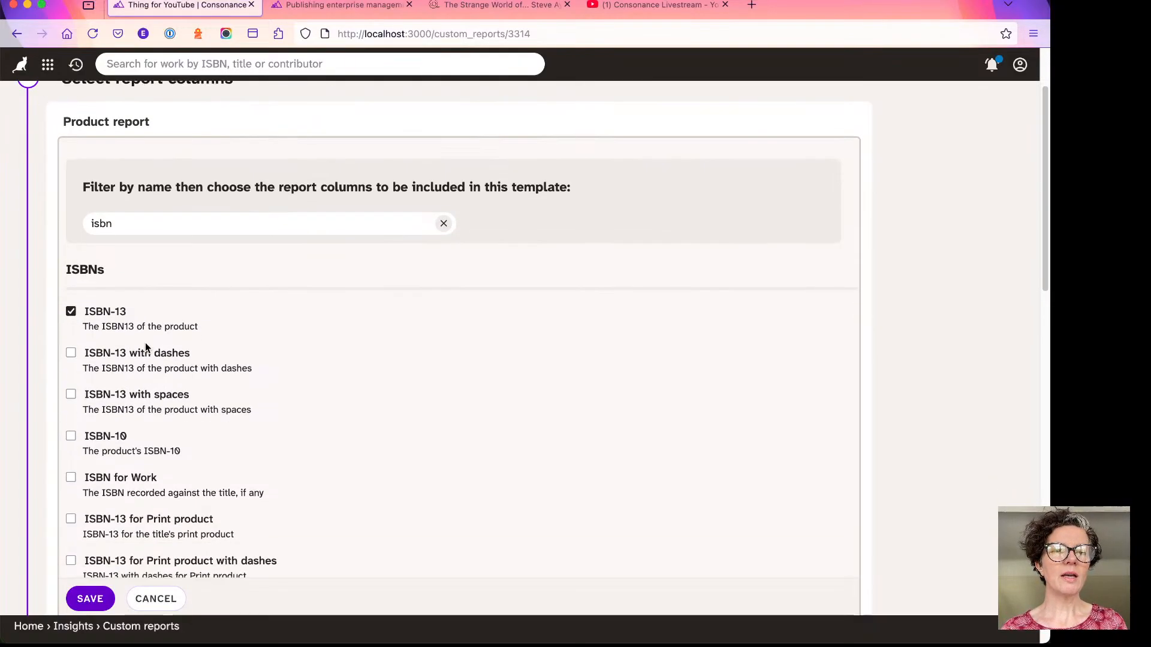
double_click(121, 223)
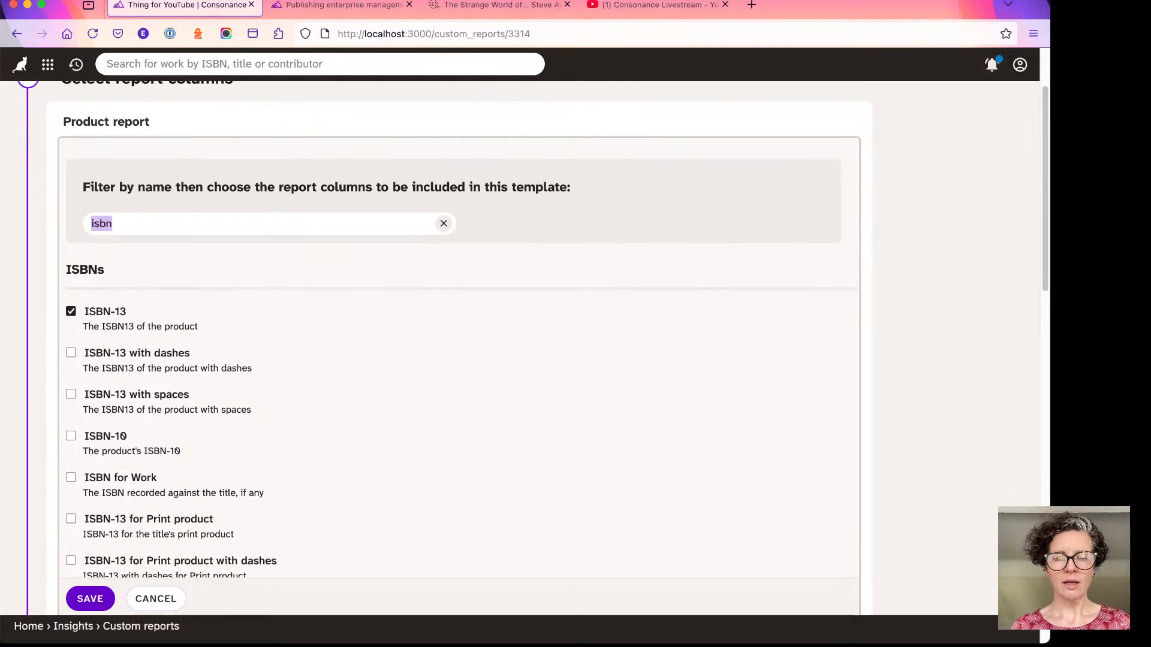
text(title)
click(71, 311)
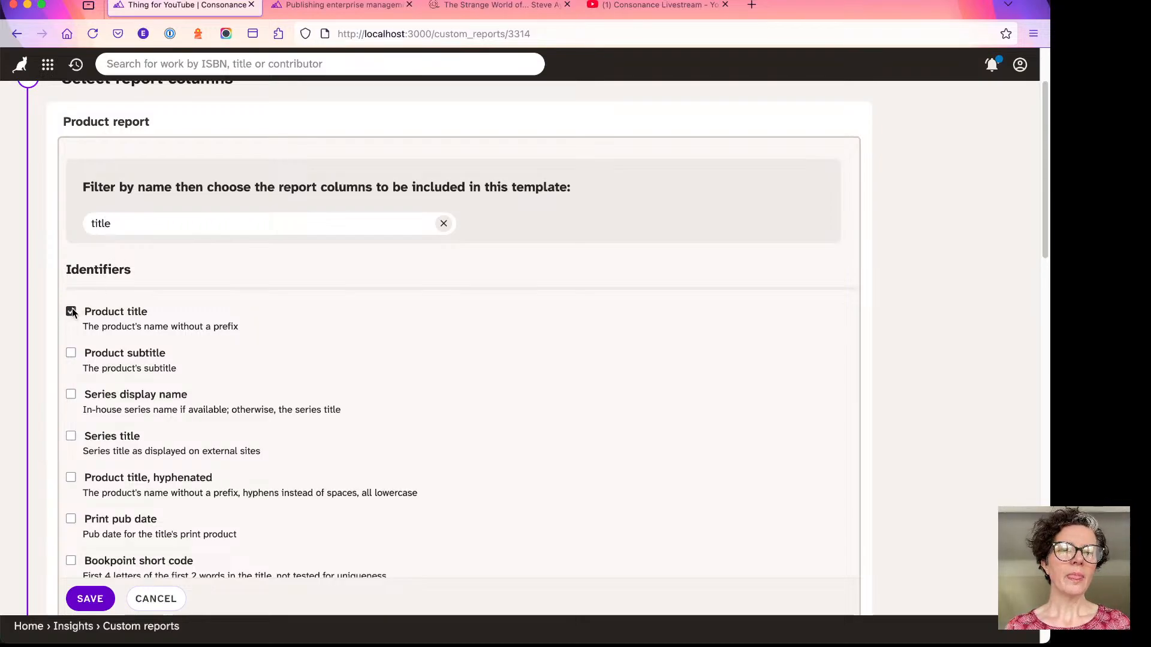
double_click(137, 223)
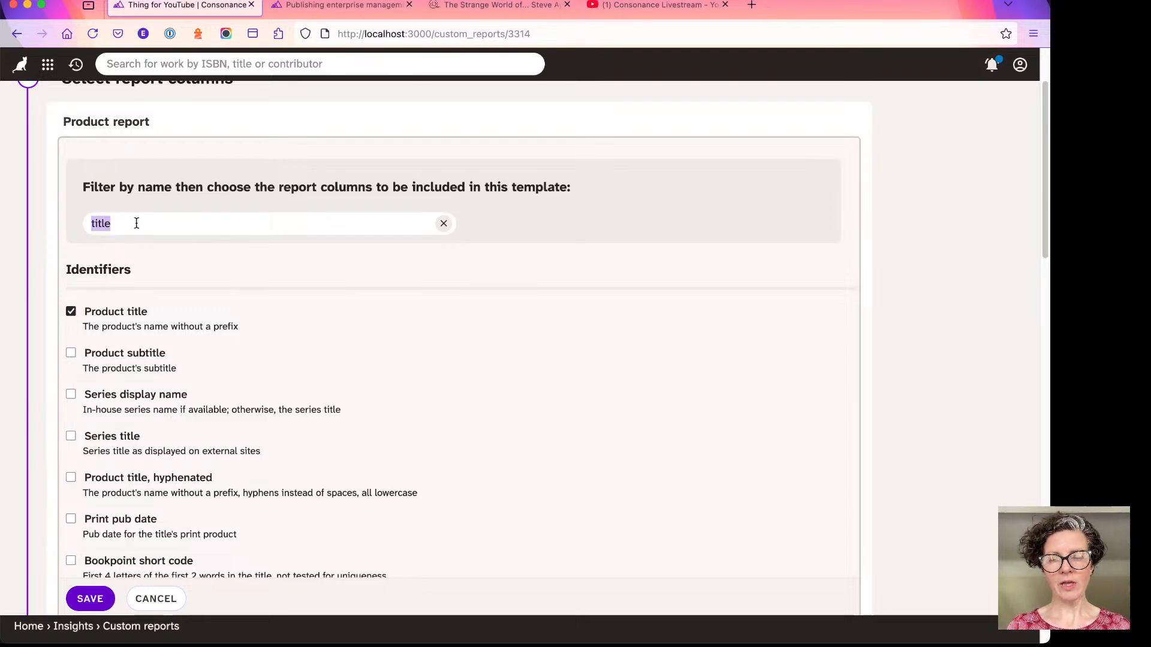
text(pub)
click(72, 311)
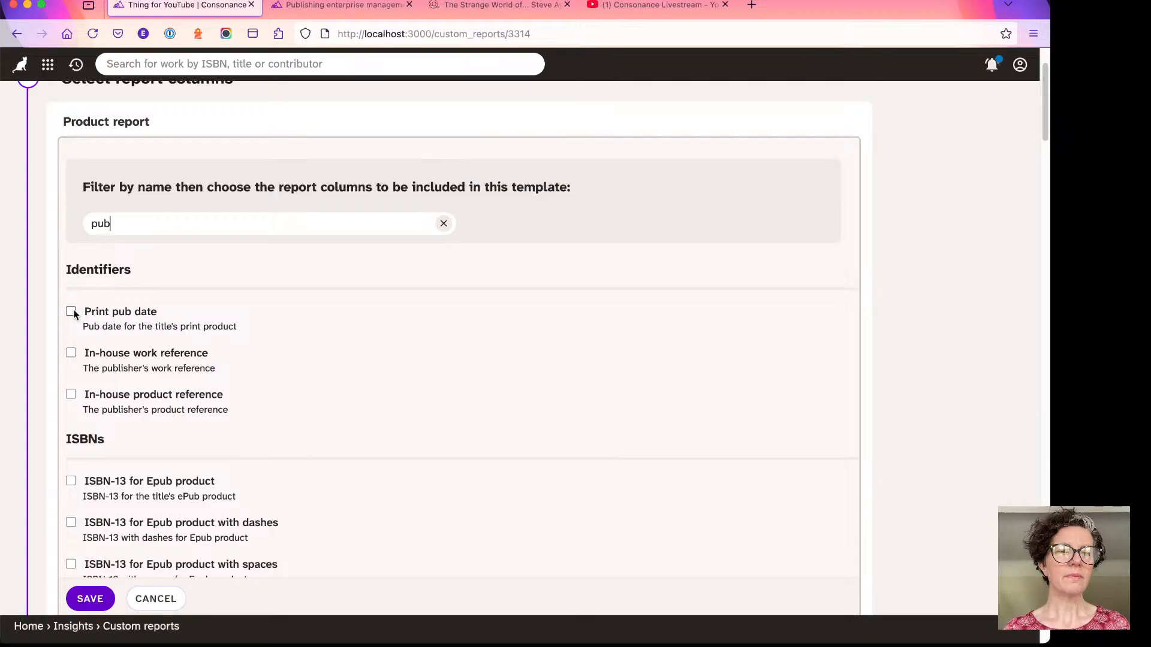
scroll(96, 329, down, 5)
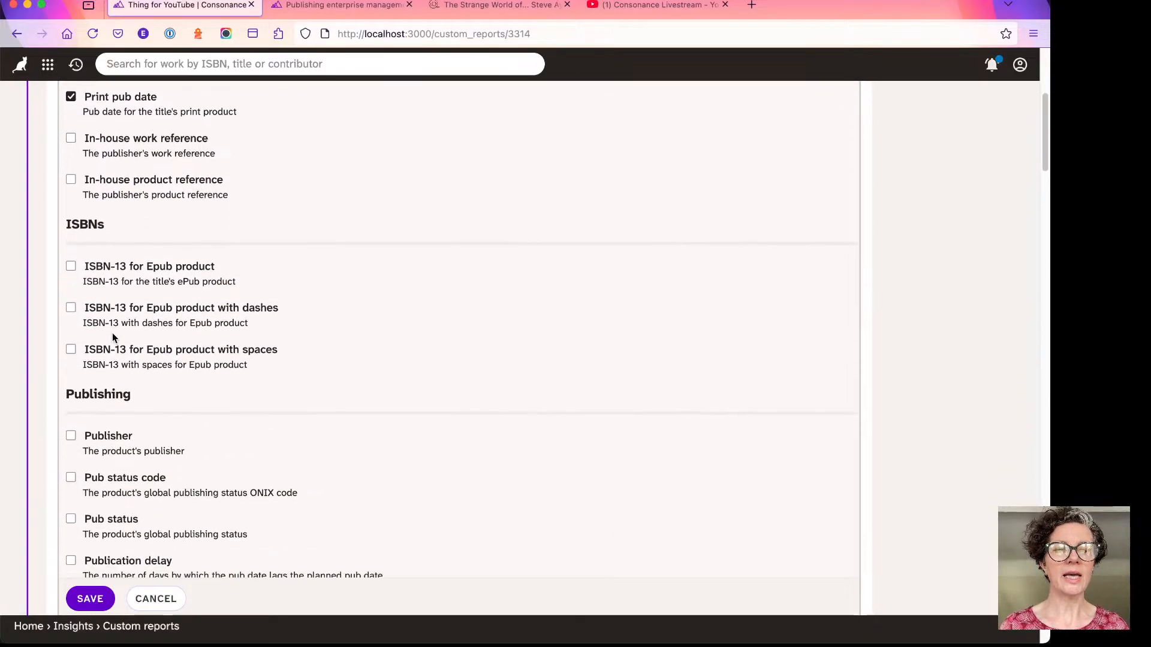
scroll(114, 333, up, 5)
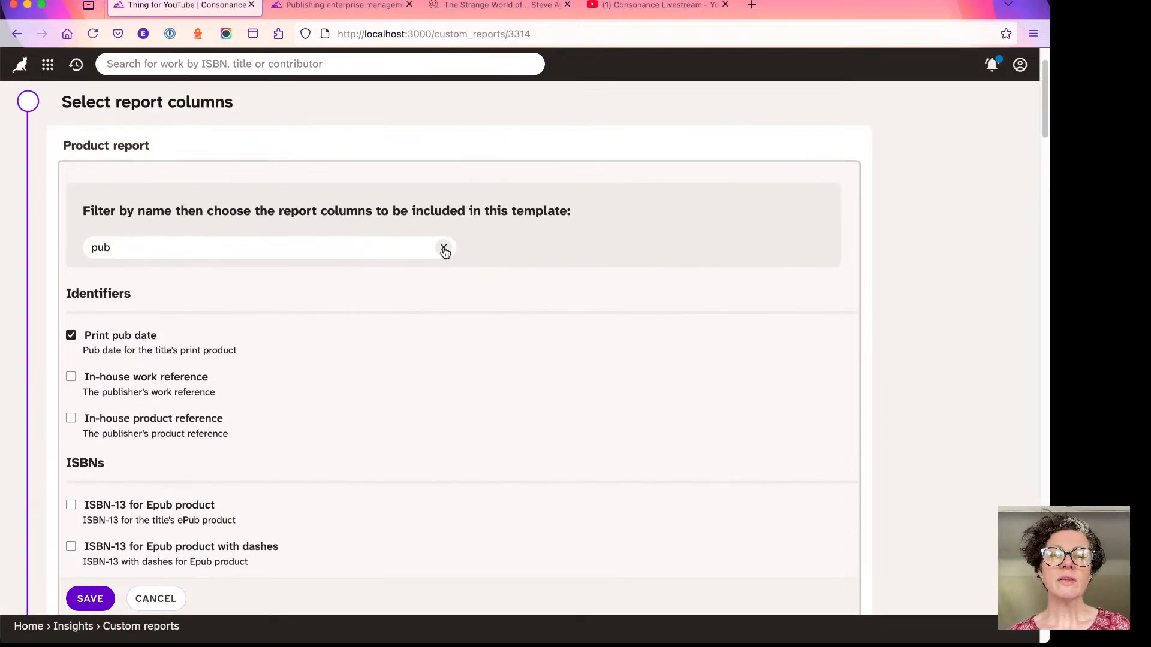
- Clear the column filter and include Publisher, Imprint and Pub status from the Publishing section
click(443, 248)
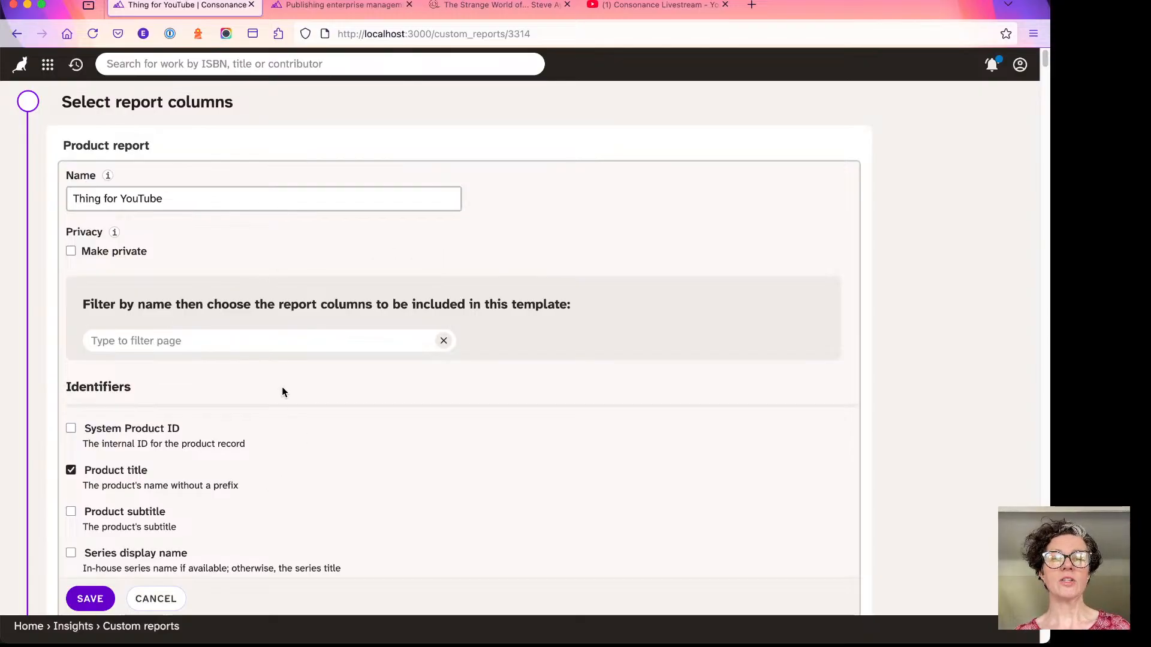
scroll(282, 388, down, 5)
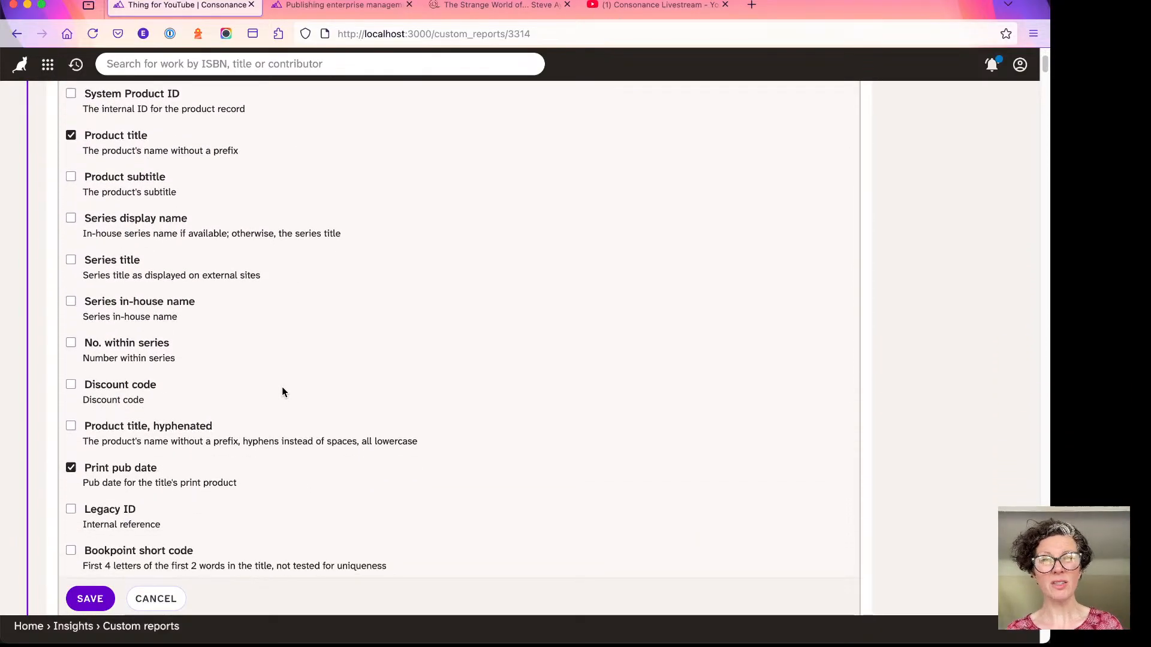
scroll(283, 392, down, 2)
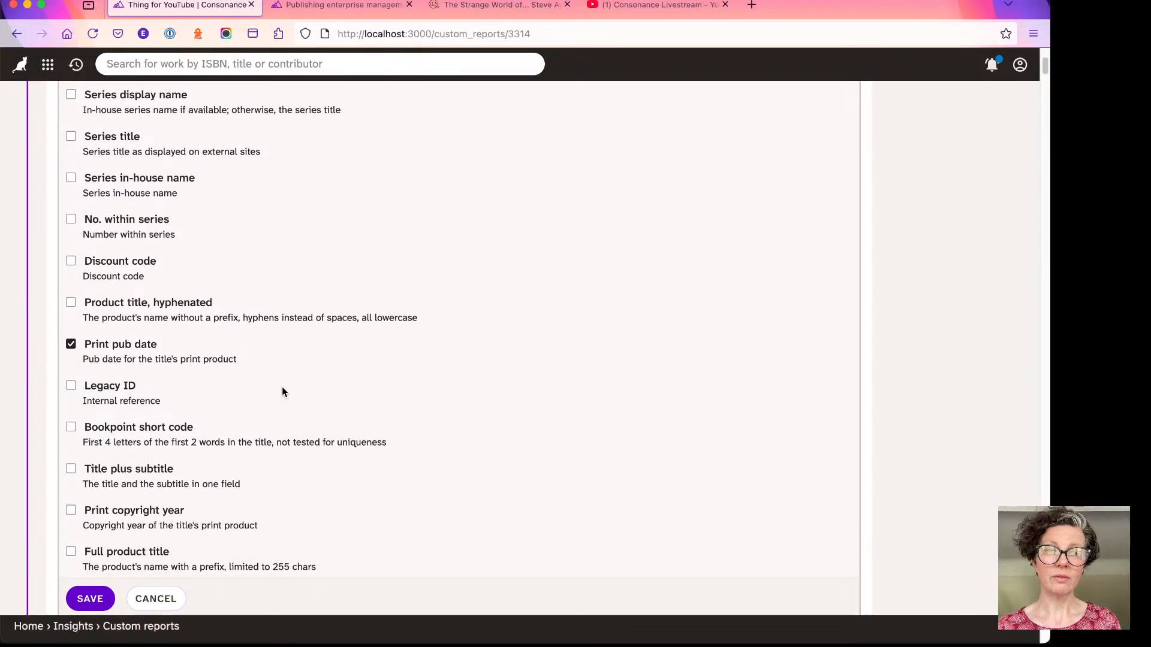
scroll(283, 392, down, 12)
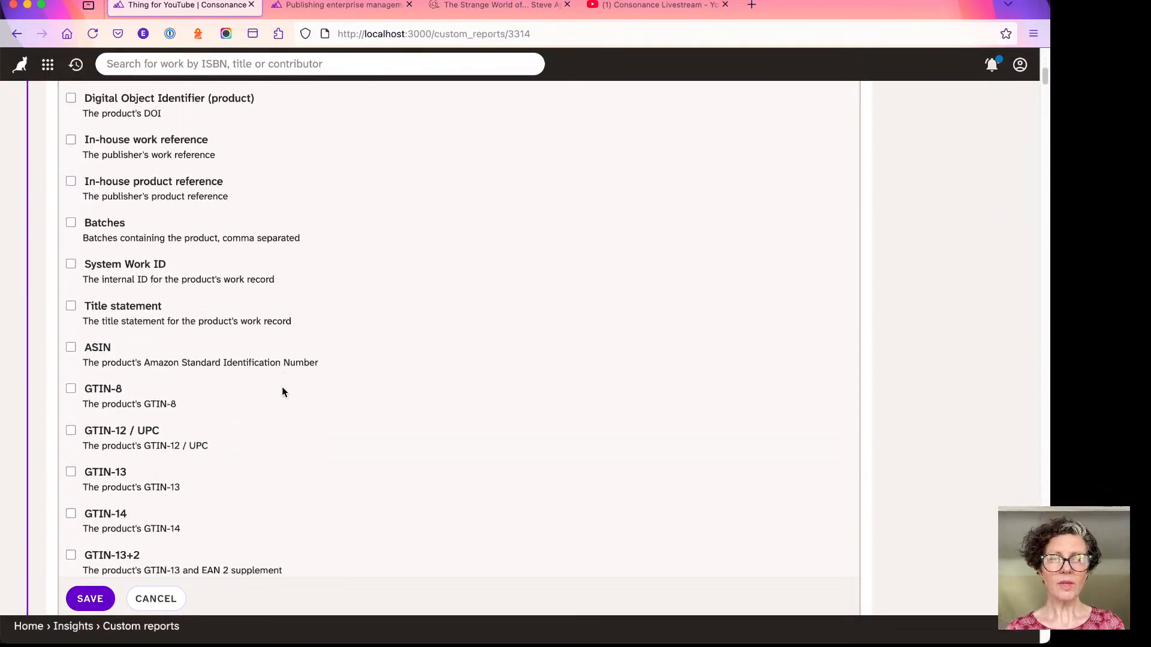
scroll(269, 298, down, 19)
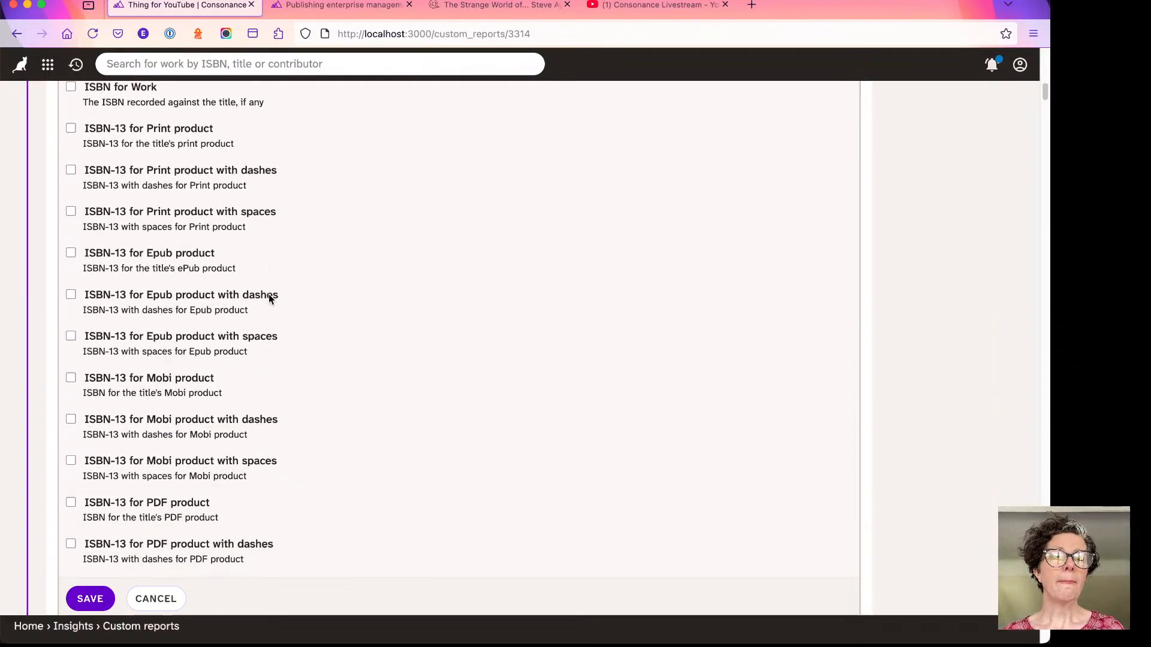
scroll(269, 298, down, 4)
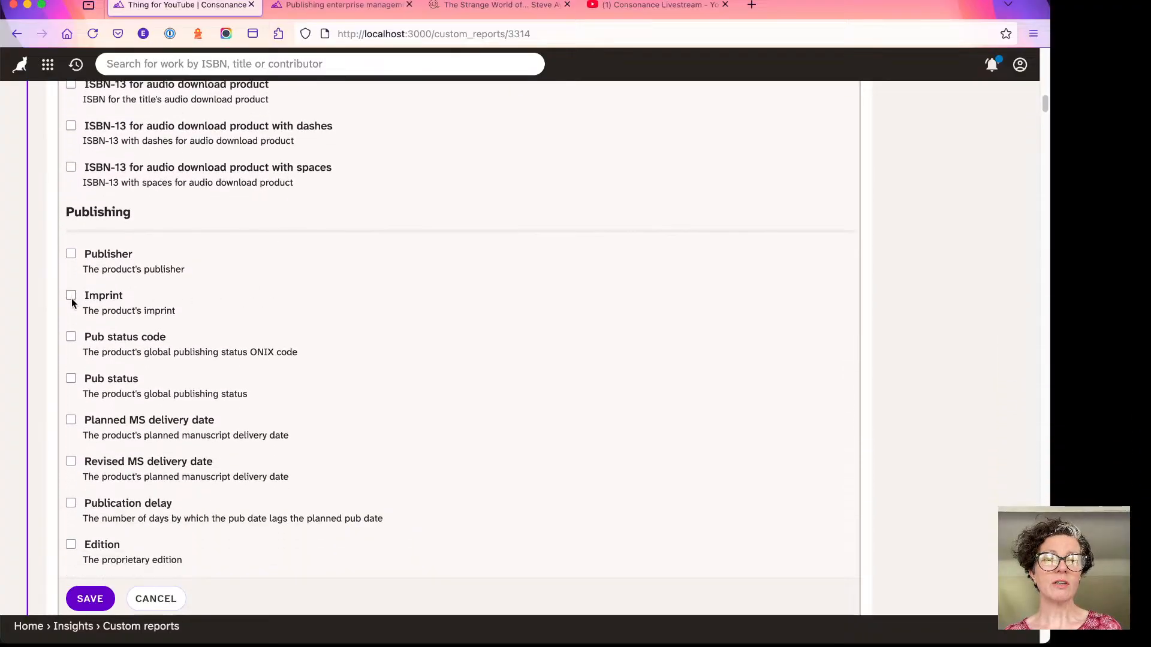
scroll(120, 259, down, 1)
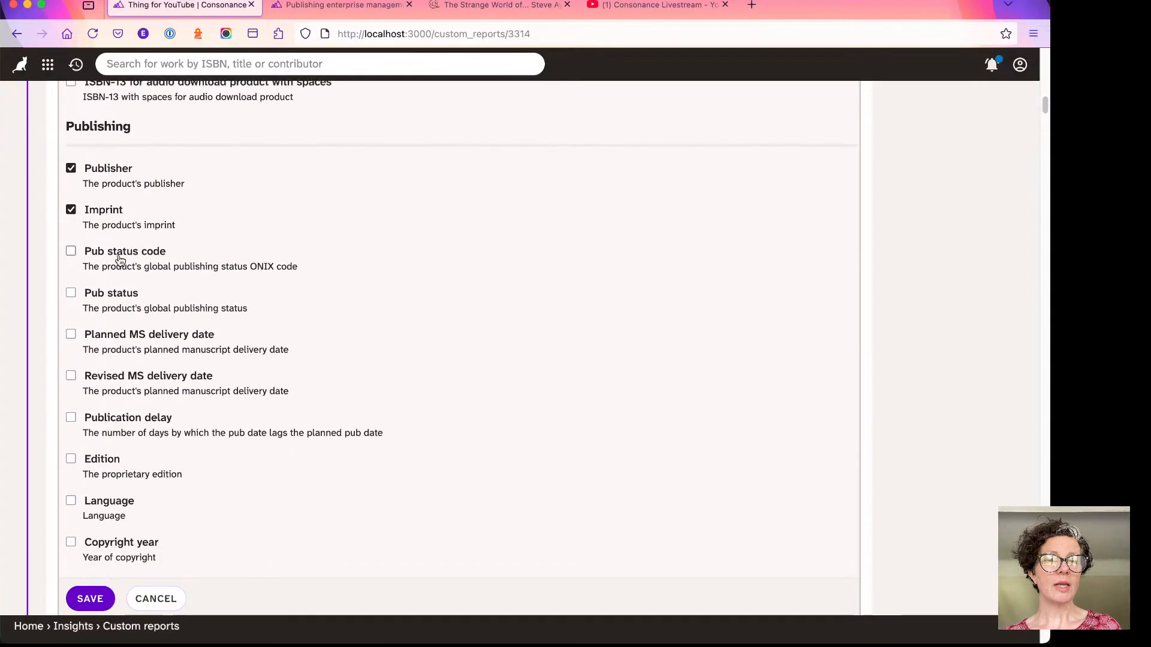
click(71, 292)
scroll(123, 303, down, 10)
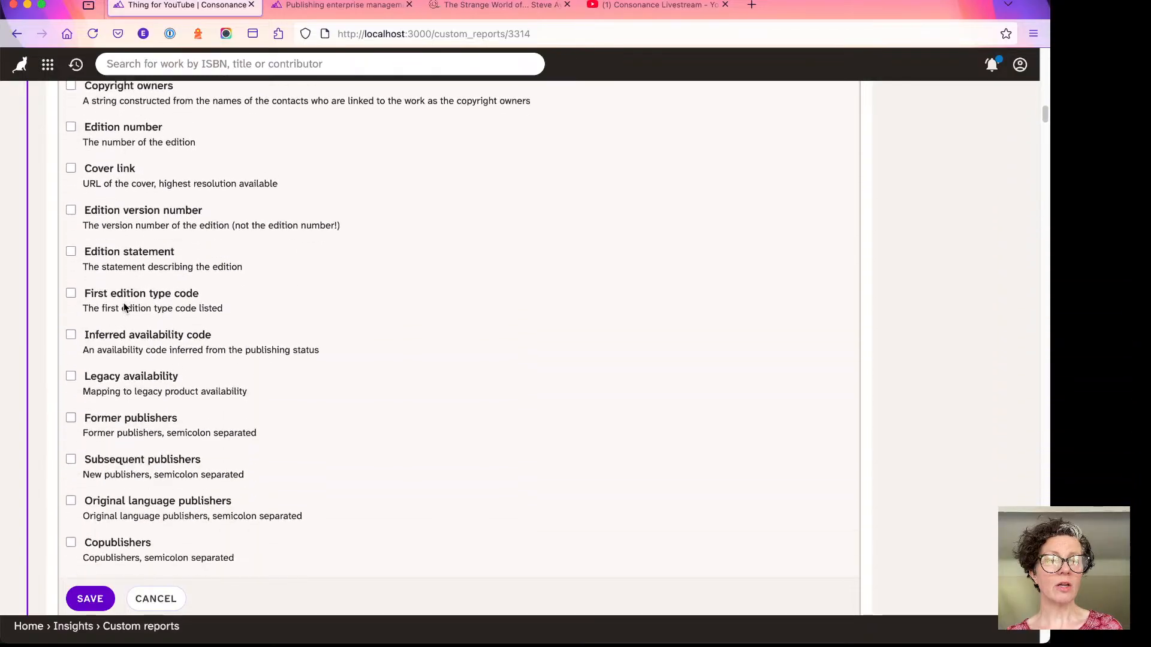
- Include Pub date yyyy-mm-dd and Pub year from the Publication dates section, and save the template's columns
scroll(89, 300, down, 16)
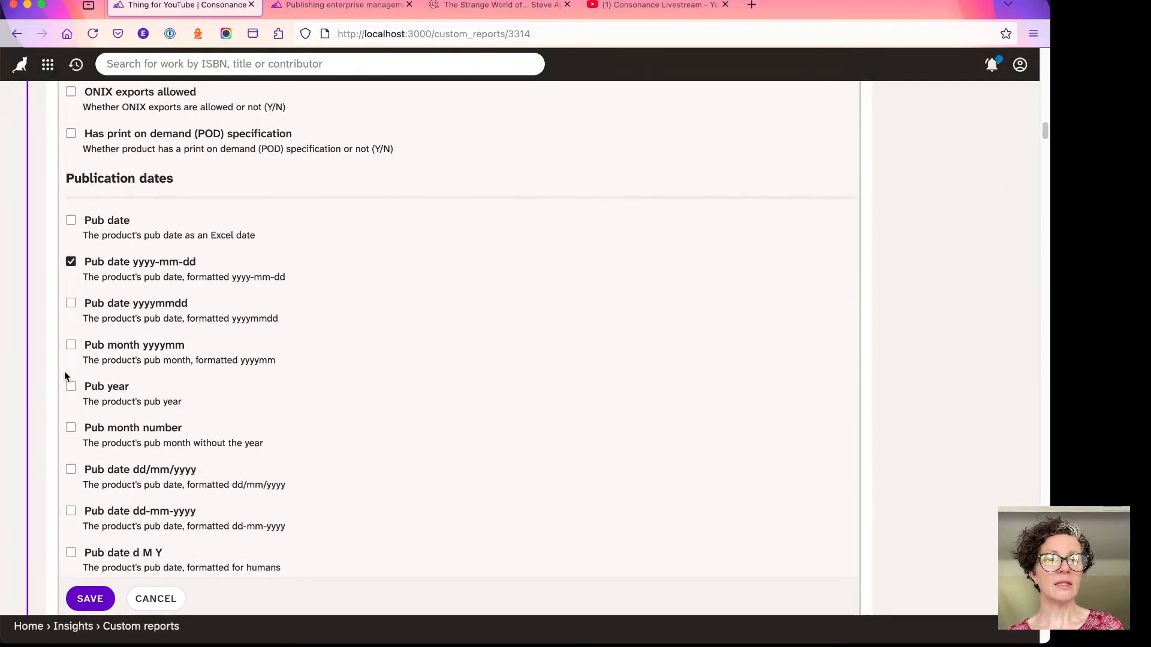
scroll(141, 274, down, 2)
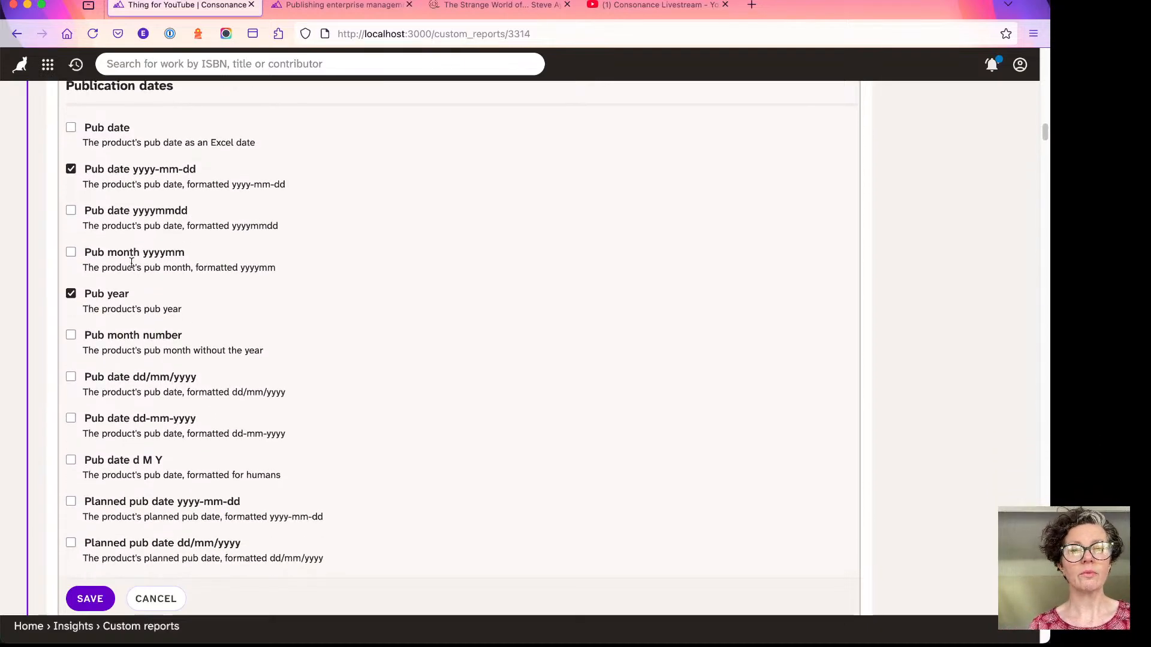
scroll(118, 254, up, 1)
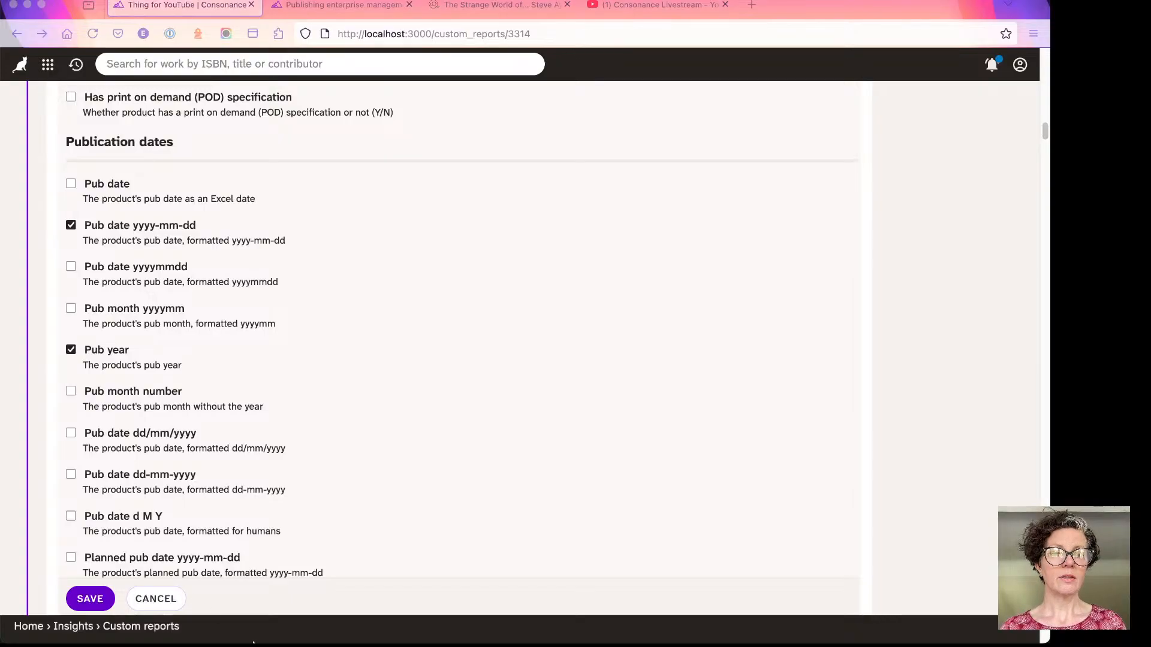
click(90, 599)
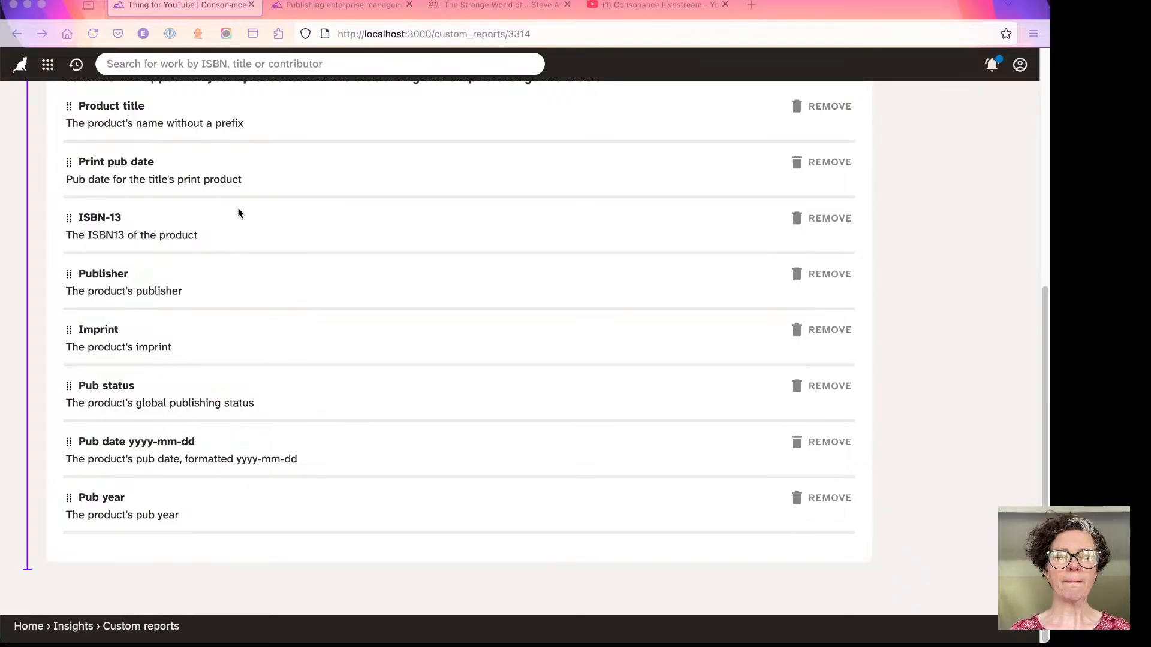
scroll(318, 314, up, 6)
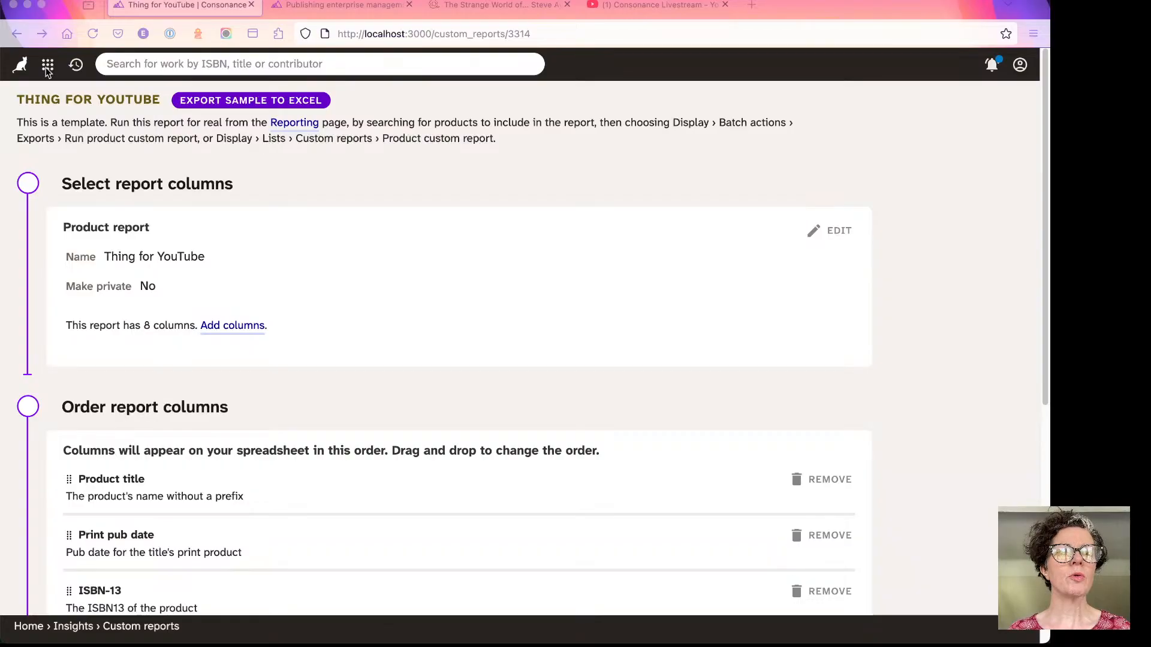
- Go to the Reporting page through the site navigation and open the High margin fantasy report
click(103, 154)
click(48, 64)
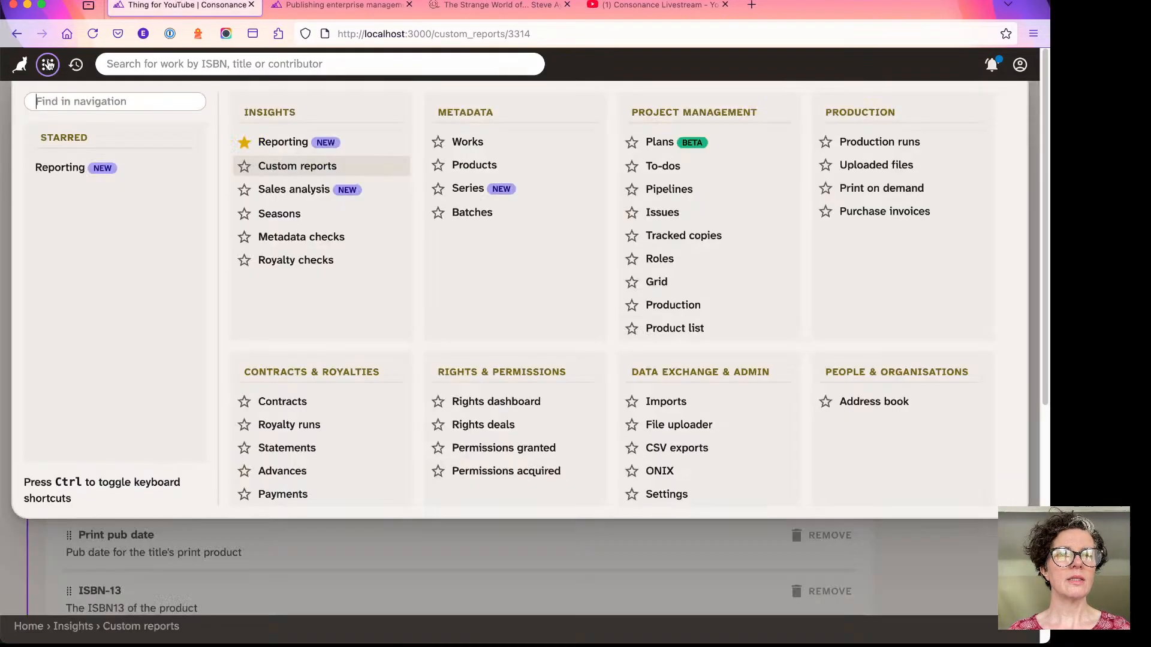
click(279, 147)
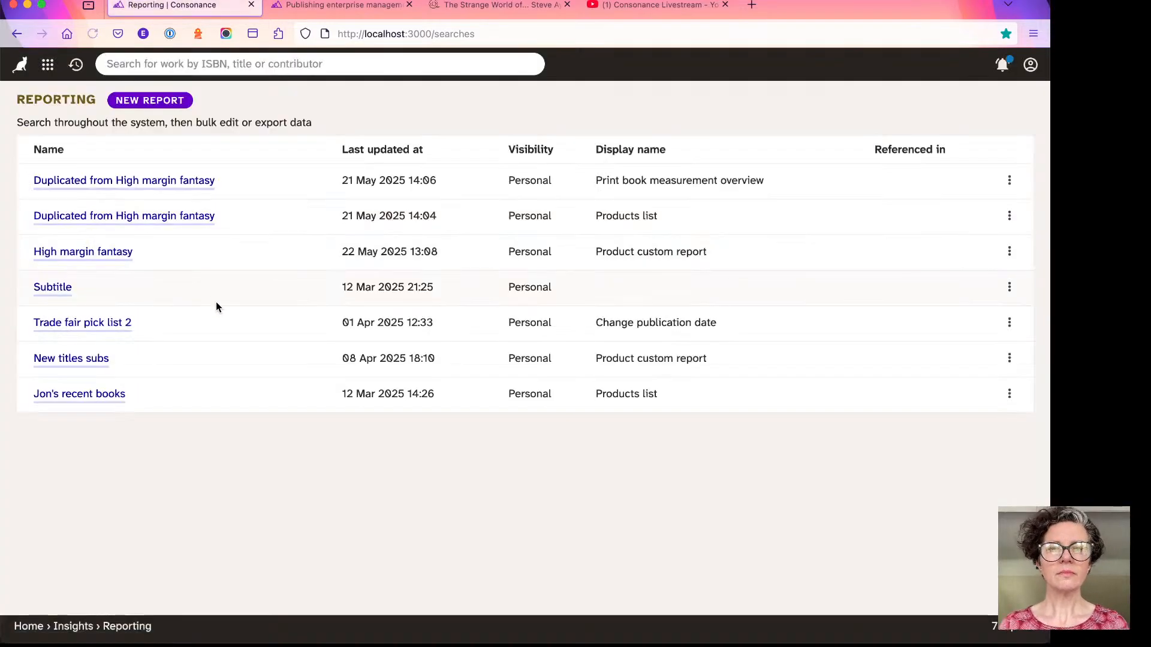
click(94, 254)
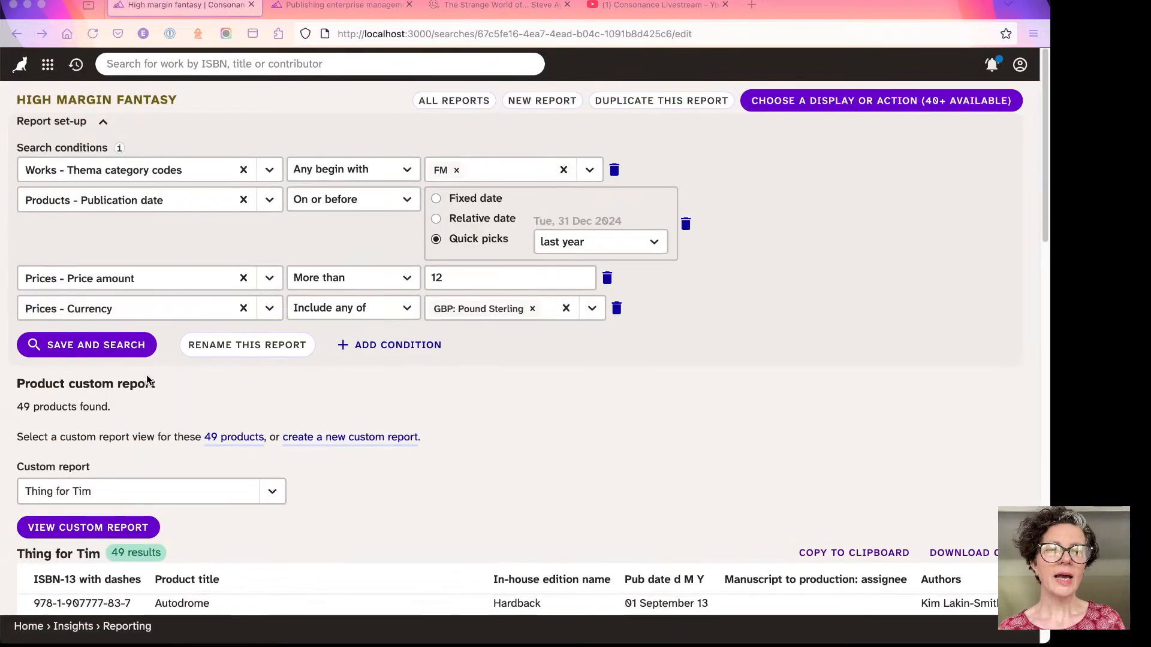
- Choose Thing for YouTube as the custom report for the found products and view it on screen
click(138, 491)
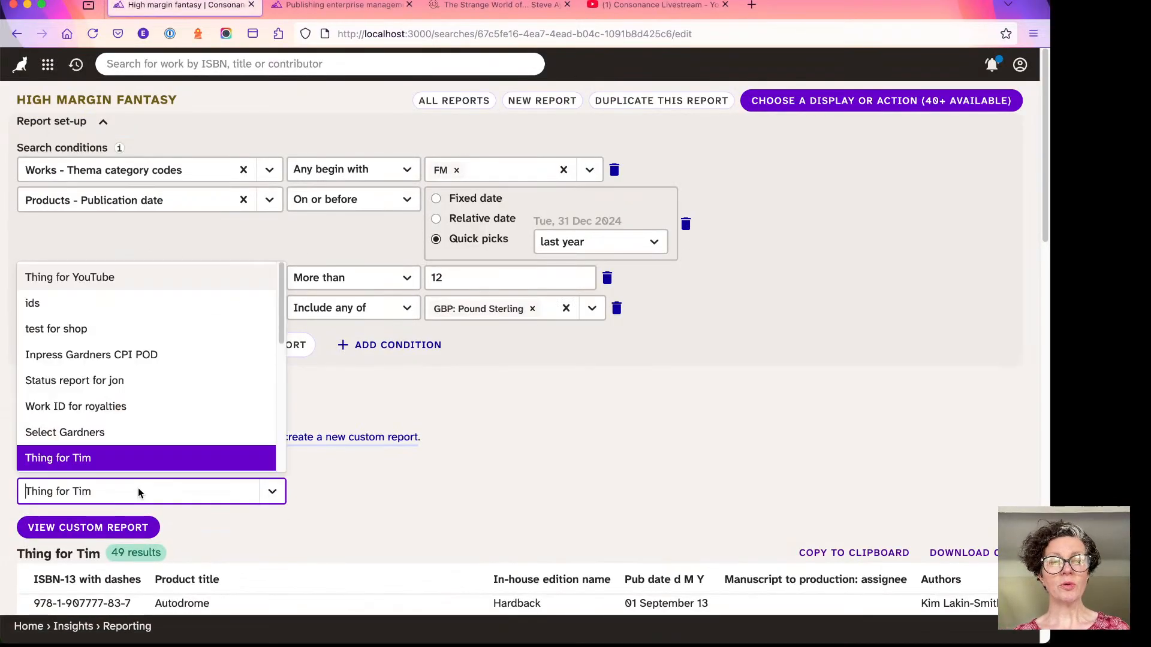
text(yout)
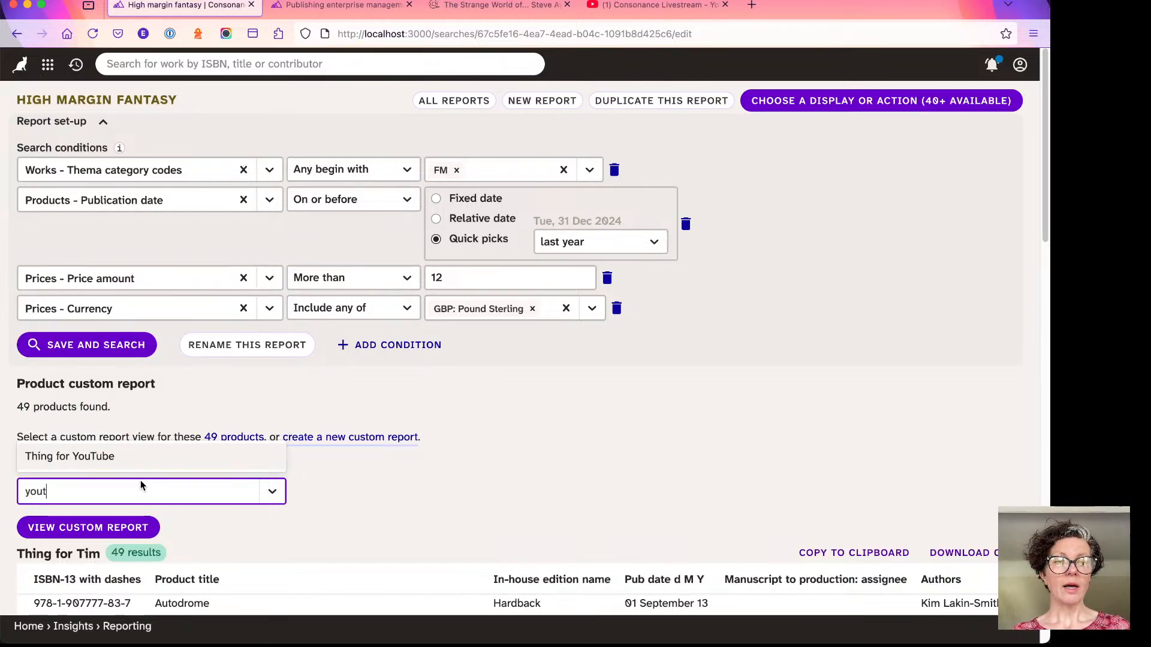
click(135, 459)
click(70, 522)
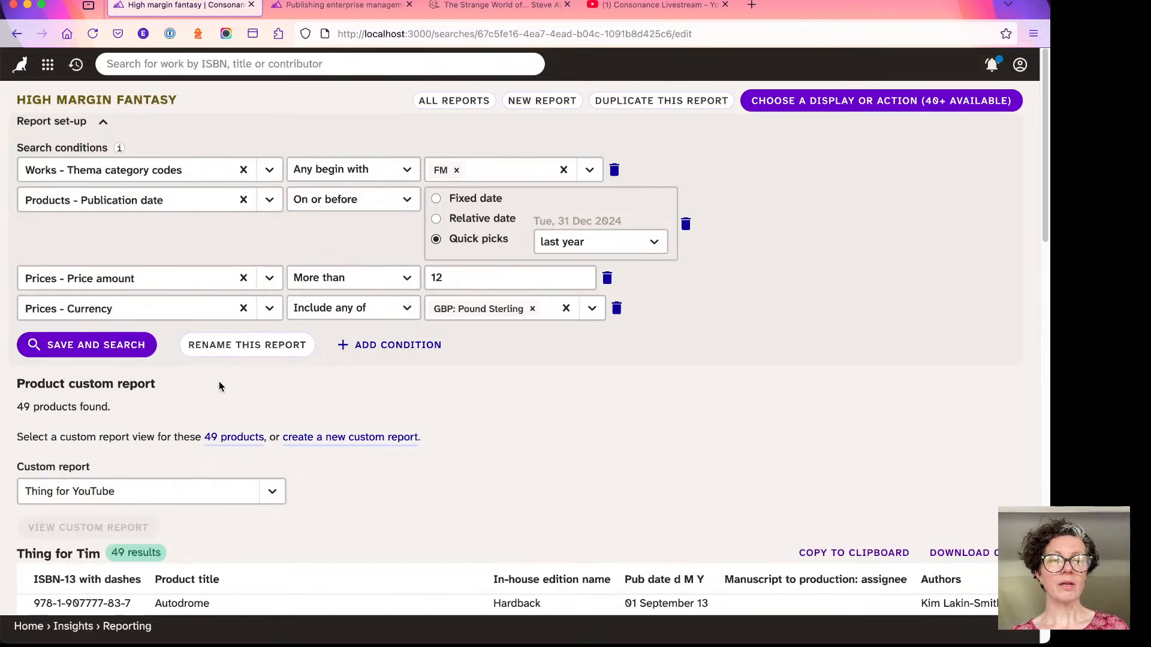
scroll(404, 391, down, 5)
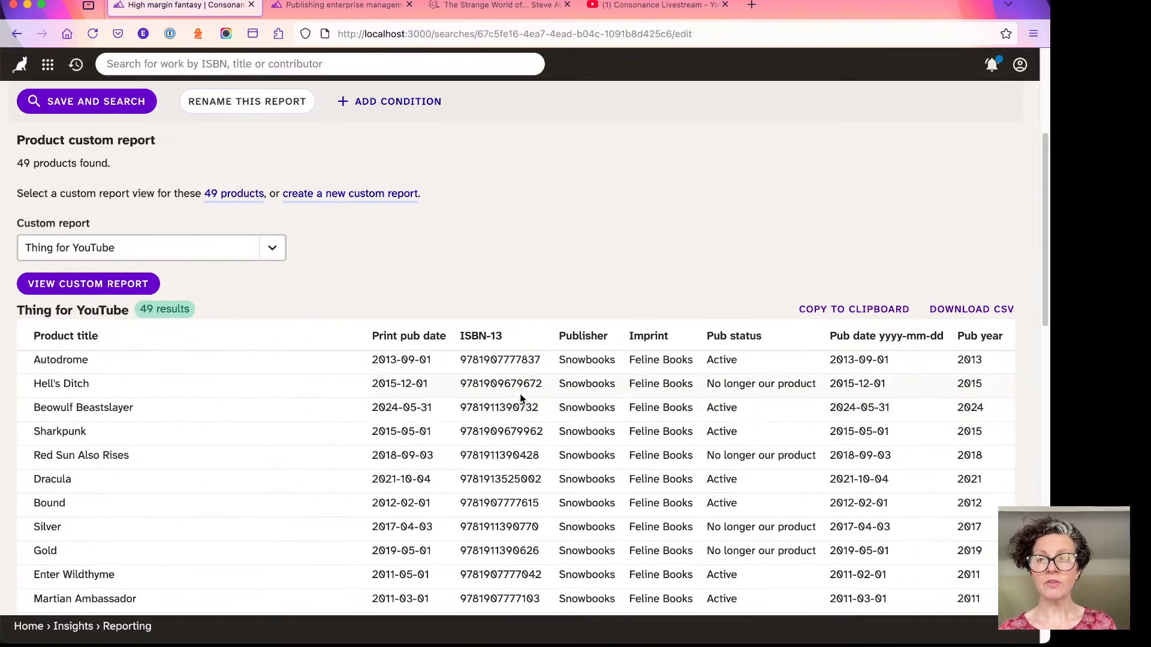
scroll(347, 378, down, 3)
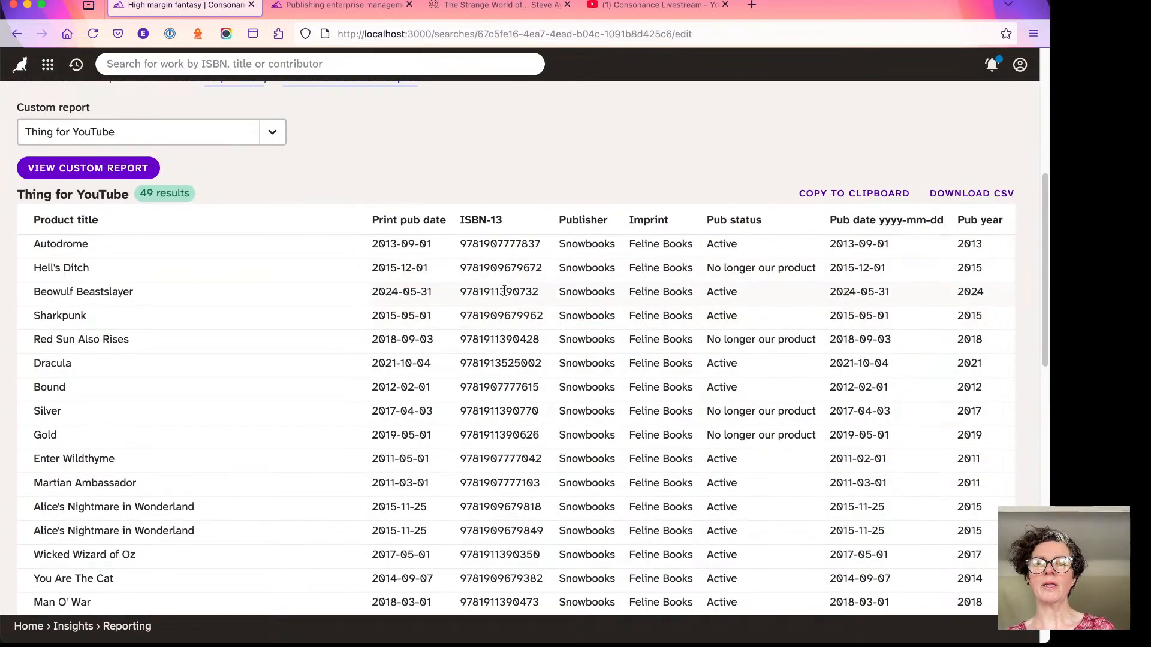
scroll(543, 272, up, 1)
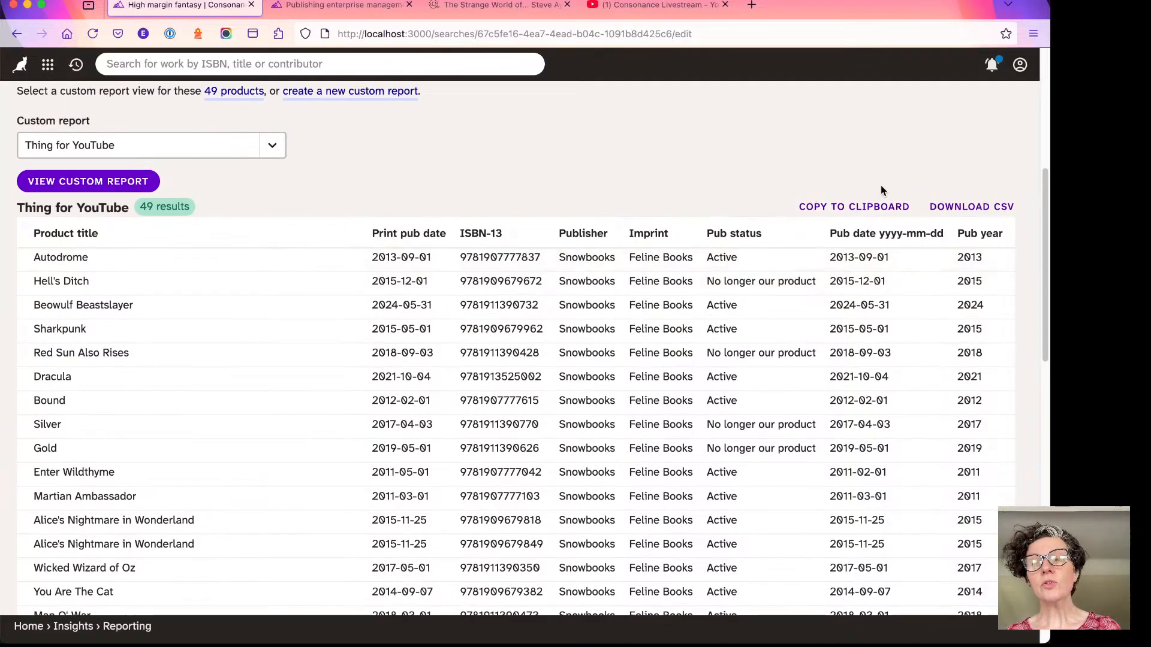
scroll(742, 234, up, 5)
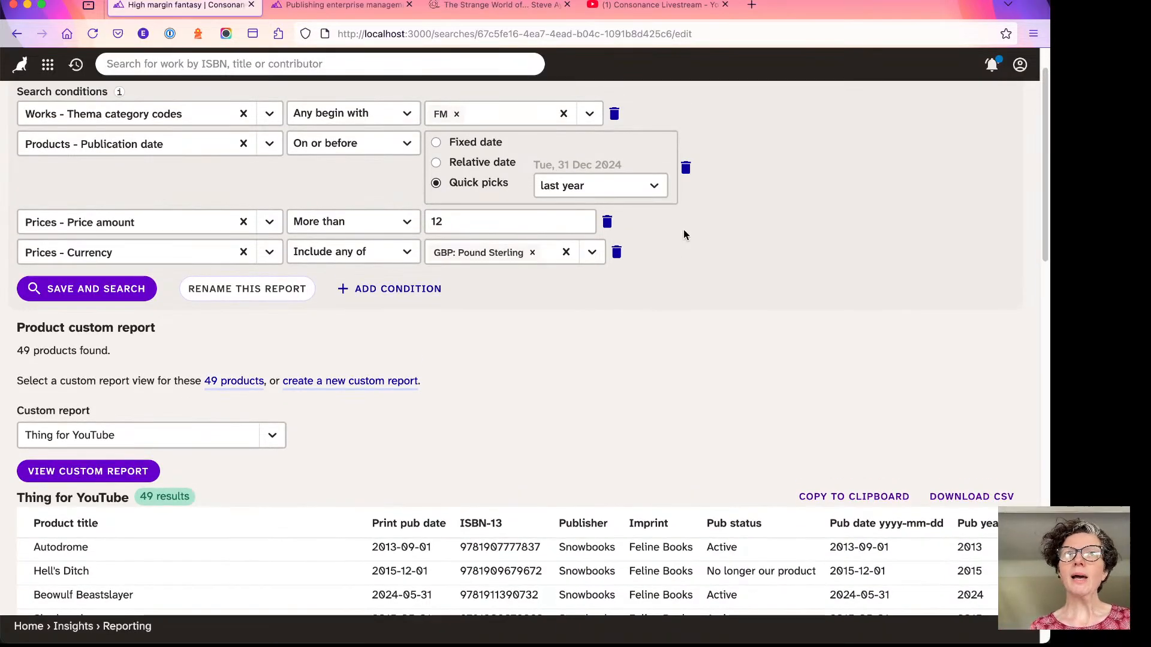
scroll(590, 324, up, 1)
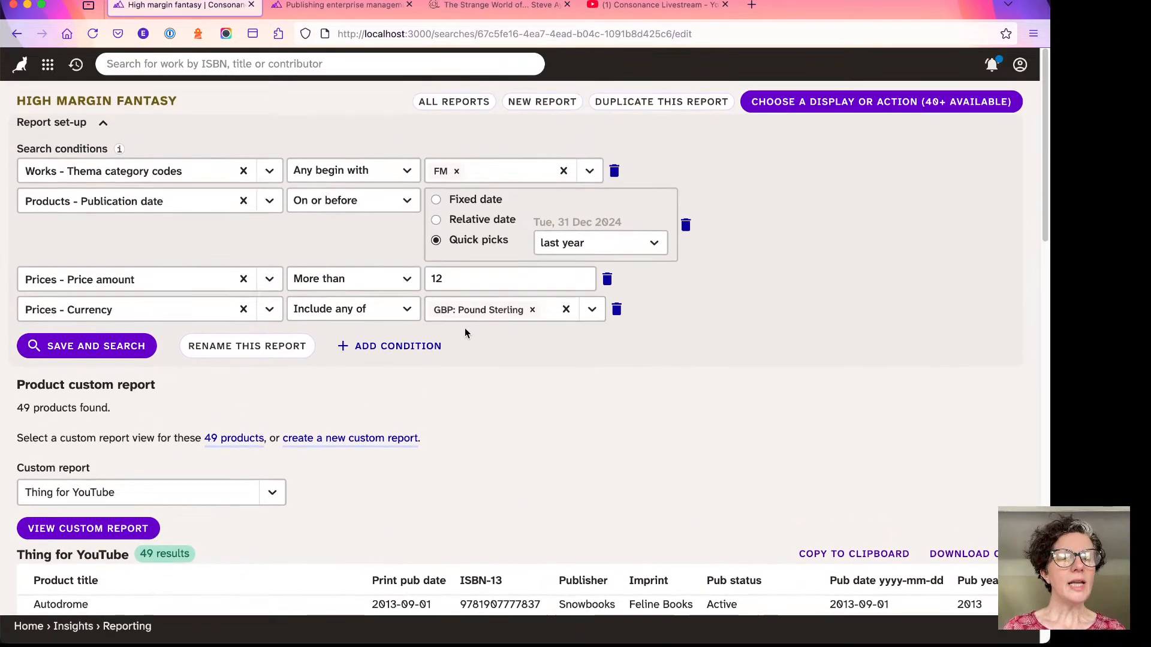
scroll(465, 329, down, 2)
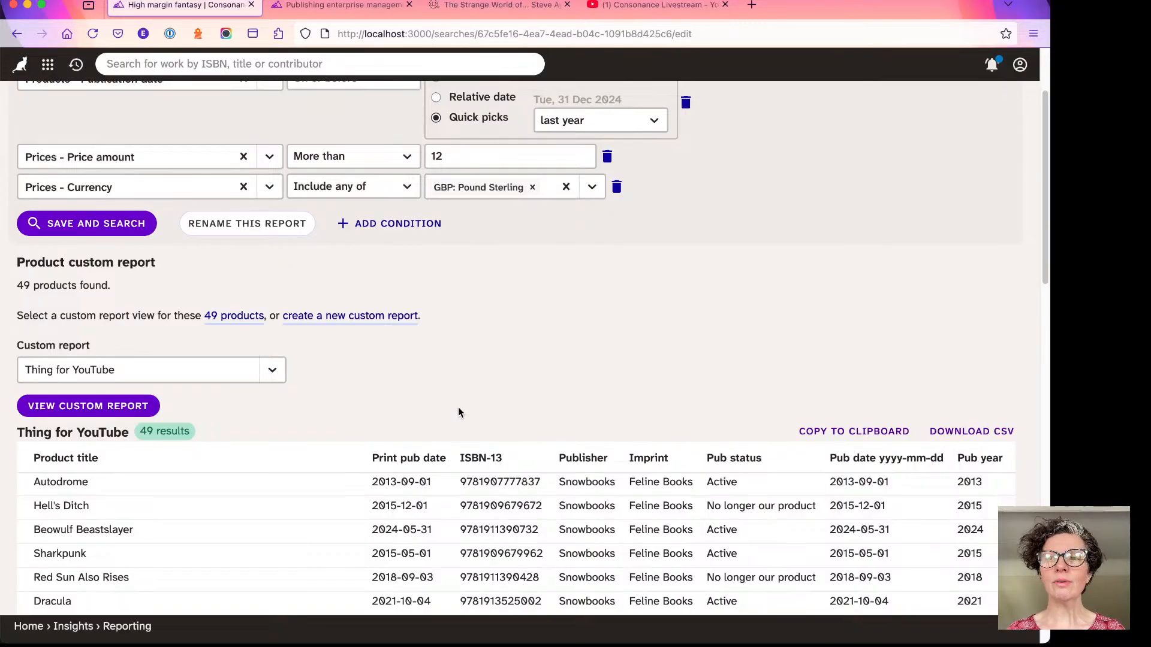
scroll(457, 411, up, 1)
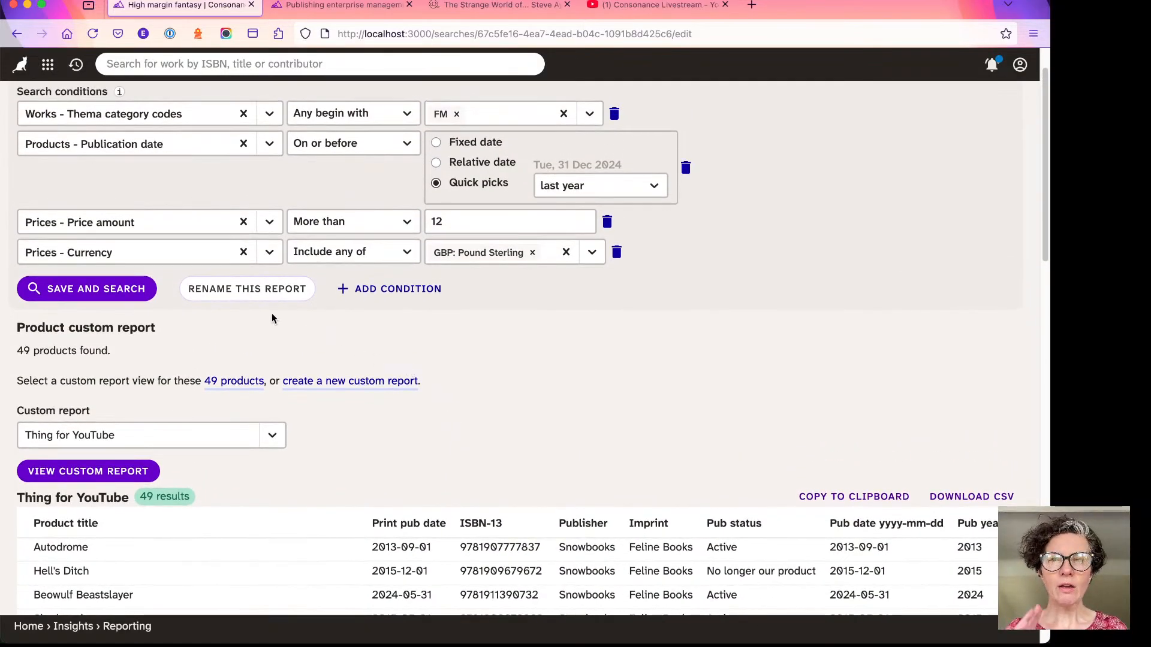
scroll(241, 328, up, 1)
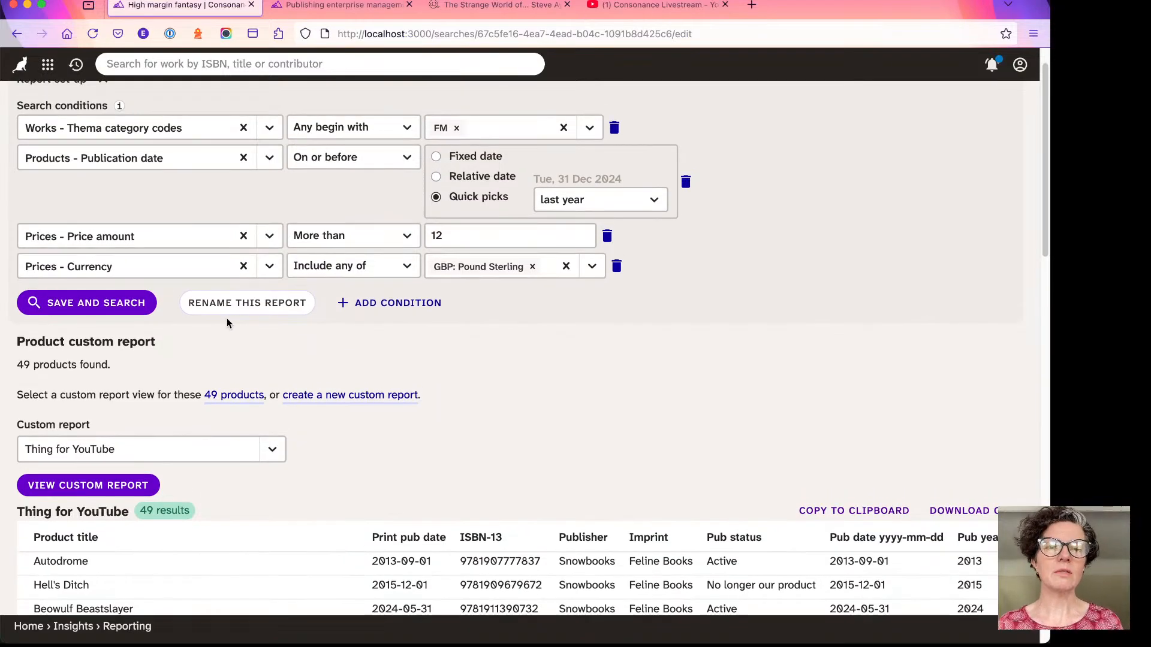
scroll(223, 317, up, 1)
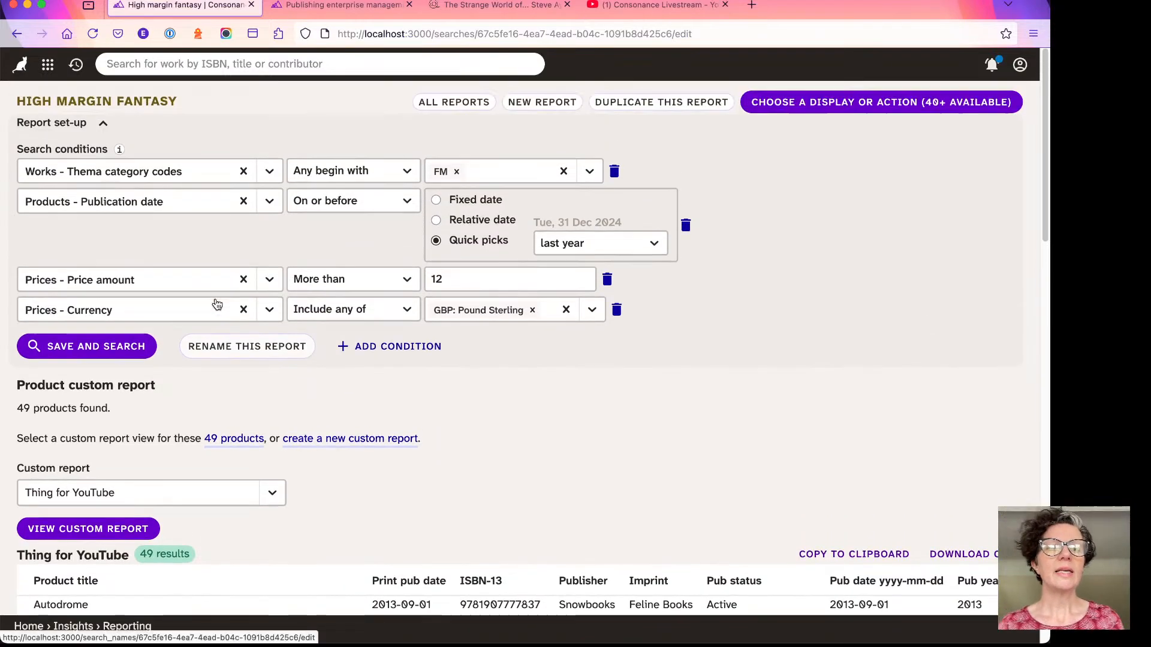
- Open the High margin fantasy report's name for editing and enter My youtube thing
click(218, 351)
drag(289, 346, 186, 347)
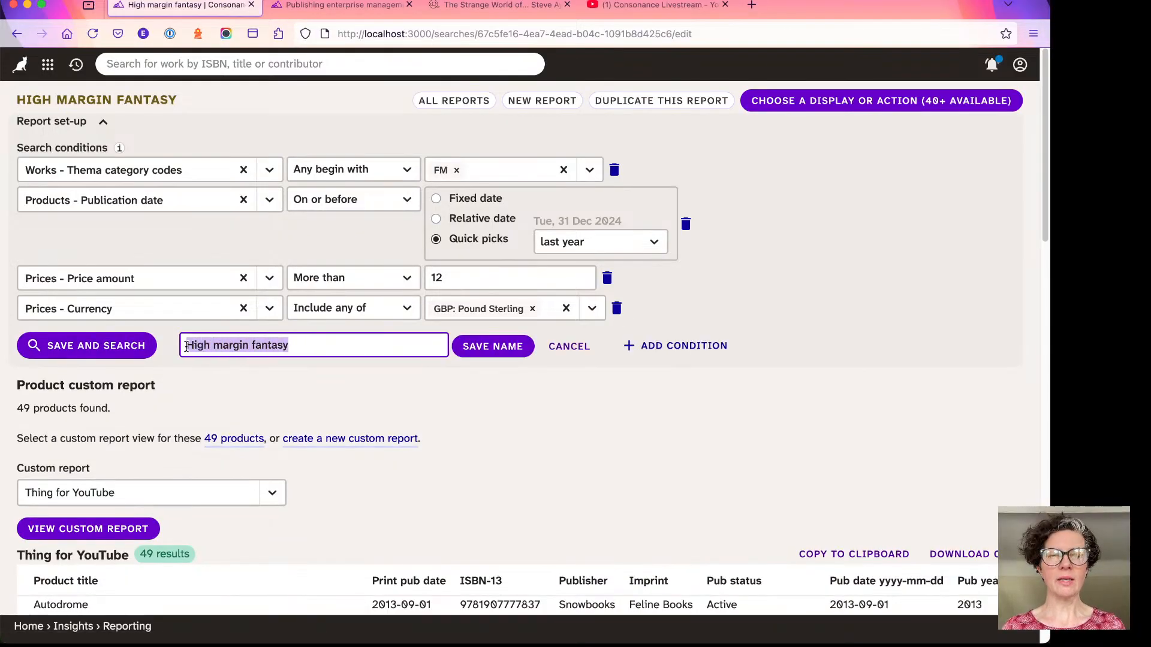
text(My youtube thig)
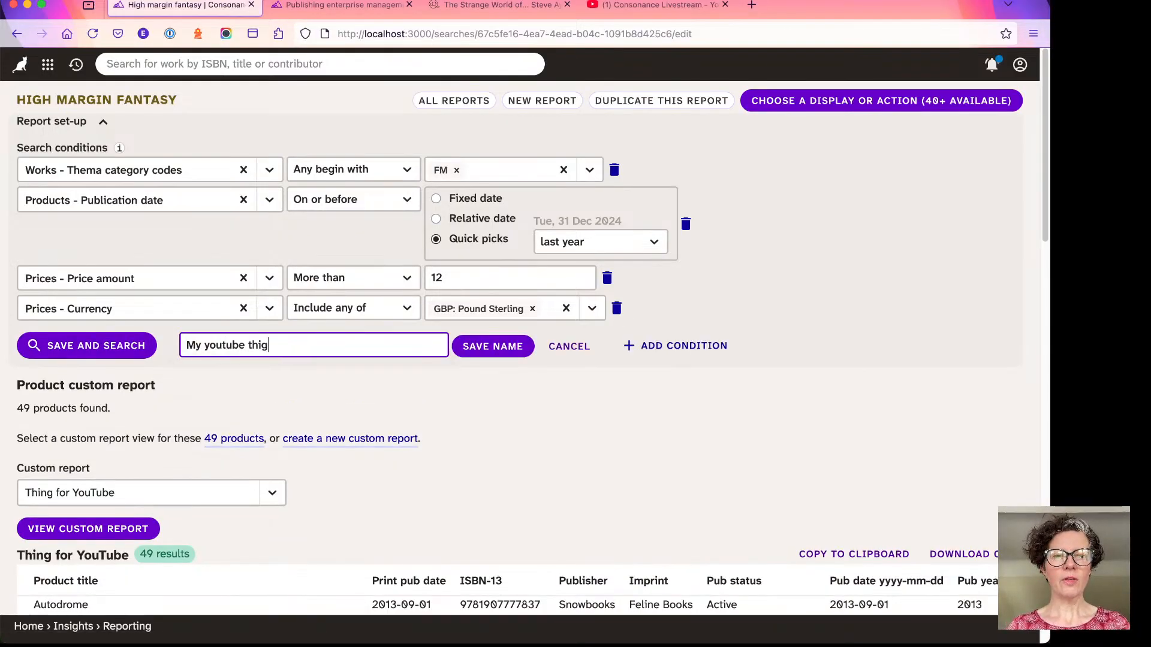
key(BackSpace)
text(ng)
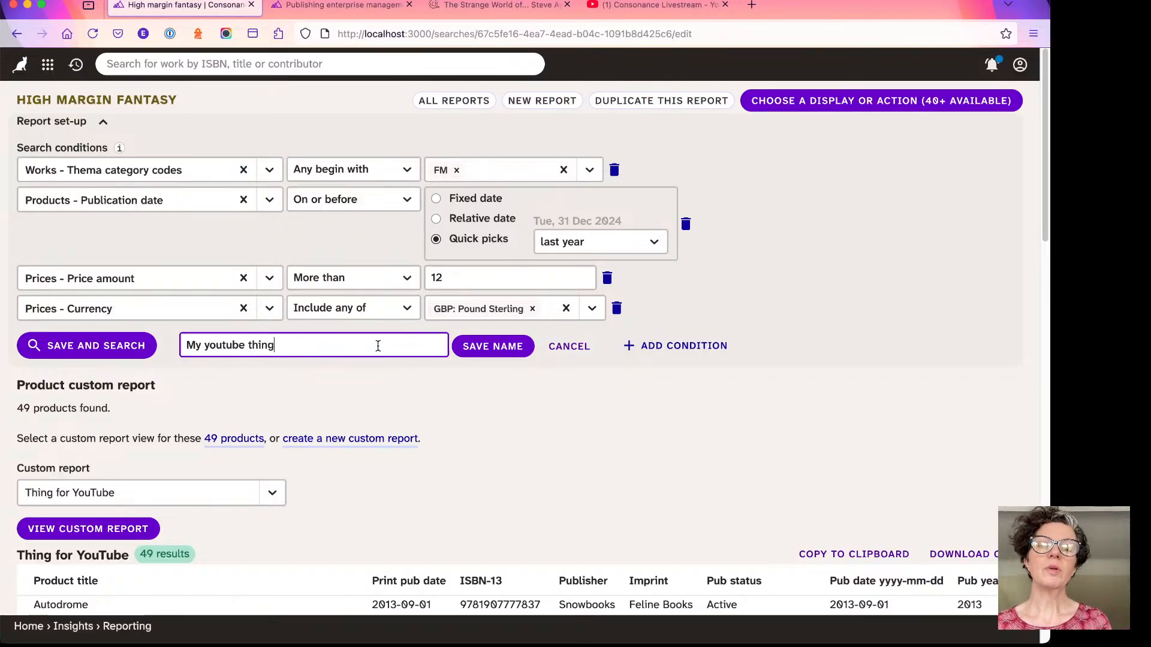
- Replace the whole entered report name with Weekly report and save the name
key(super+a)
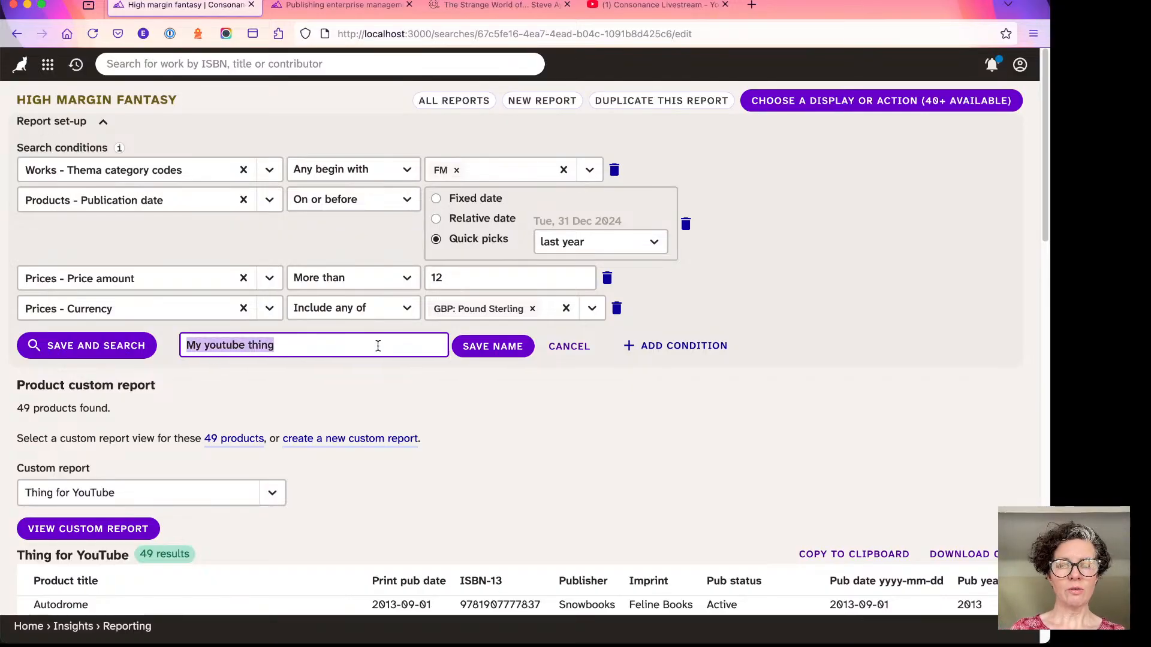
text(Week)
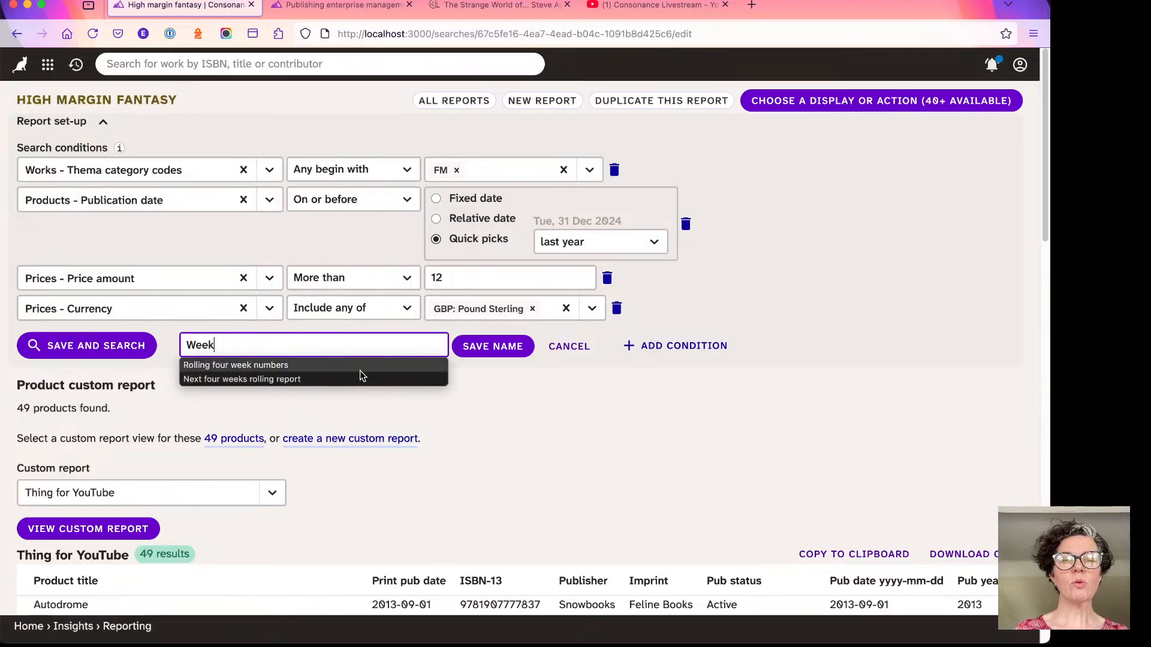
text(ly)
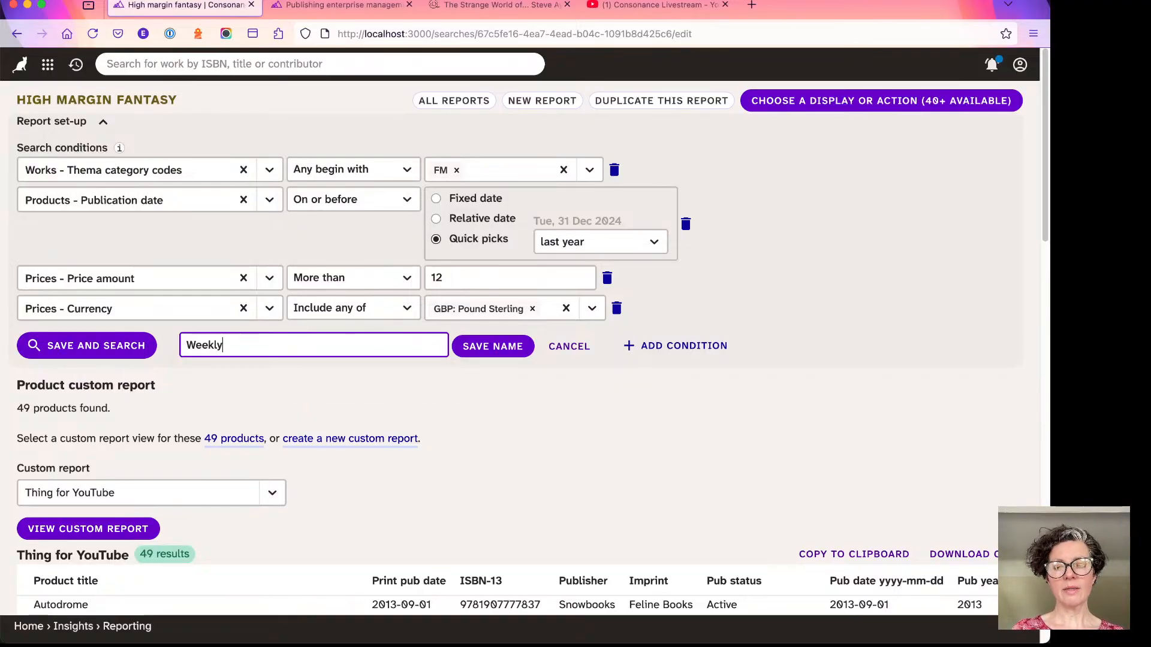
text( rpeort)
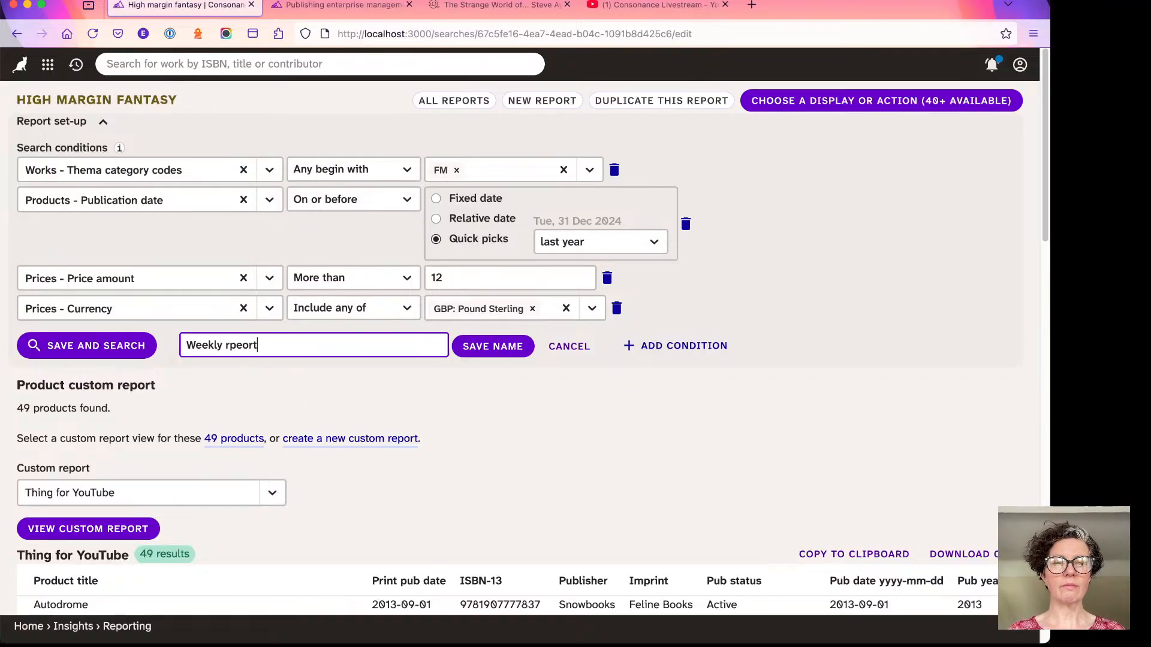
key(BackSpace)
key(BackSpace)
key(BackSpace)
key(BackSpace)
key(BackSpace)
text(eport)
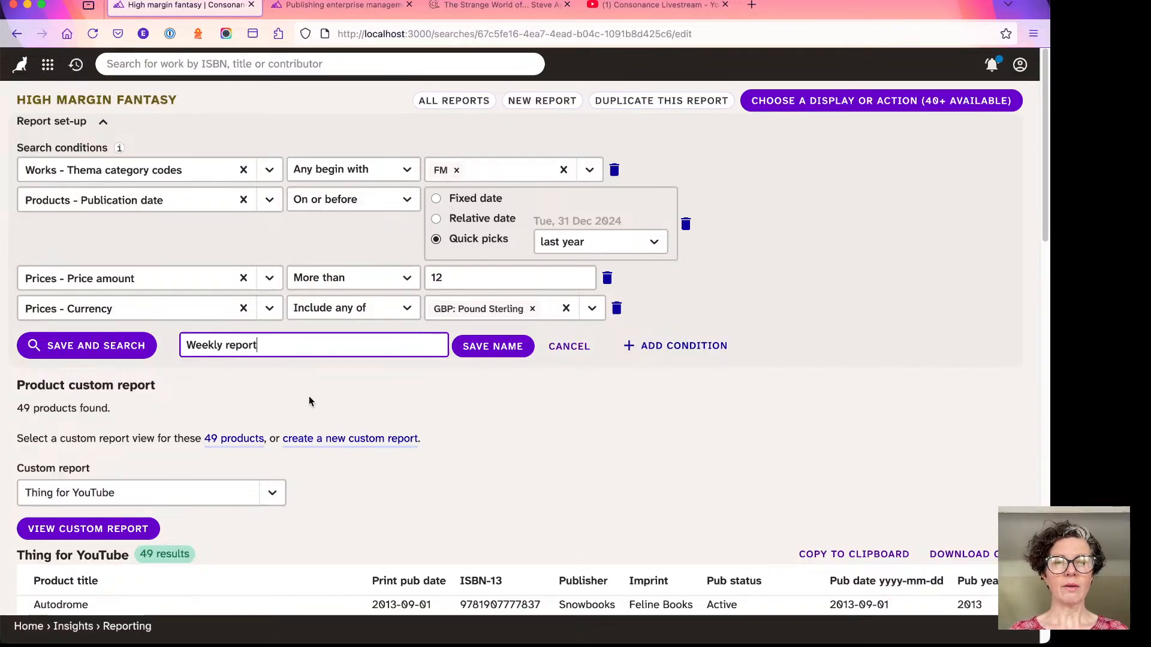
click(502, 347)
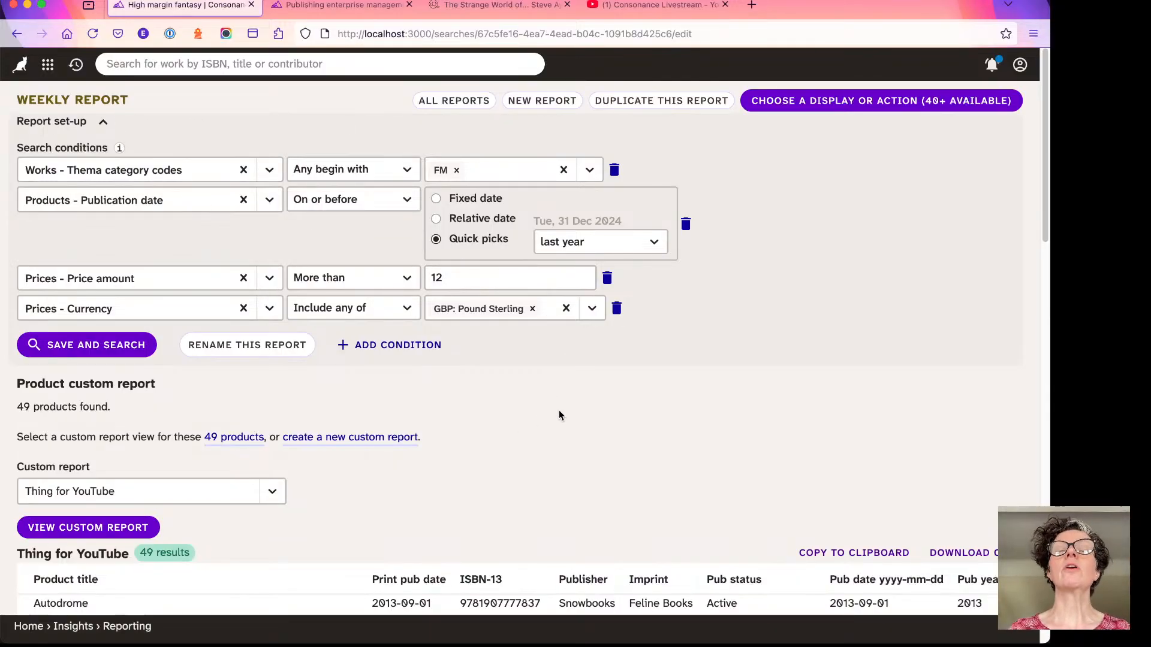
- Collapse the report set-up section and look over the Thing for YouTube results table
scroll(667, 368, down, 5)
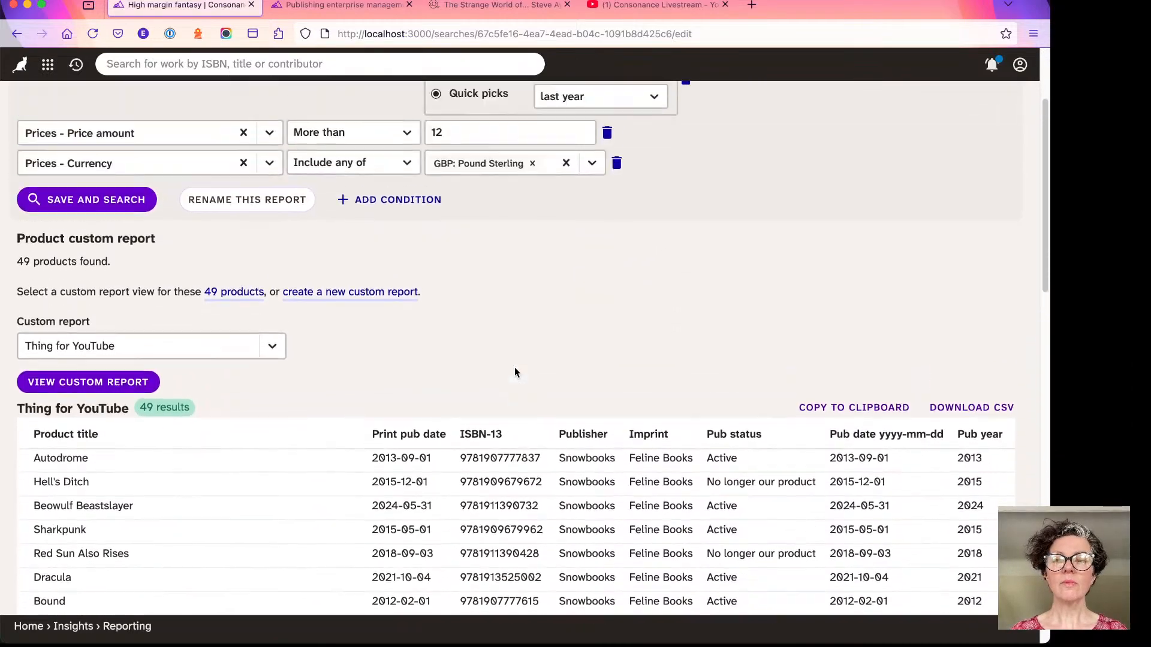
scroll(514, 368, up, 5)
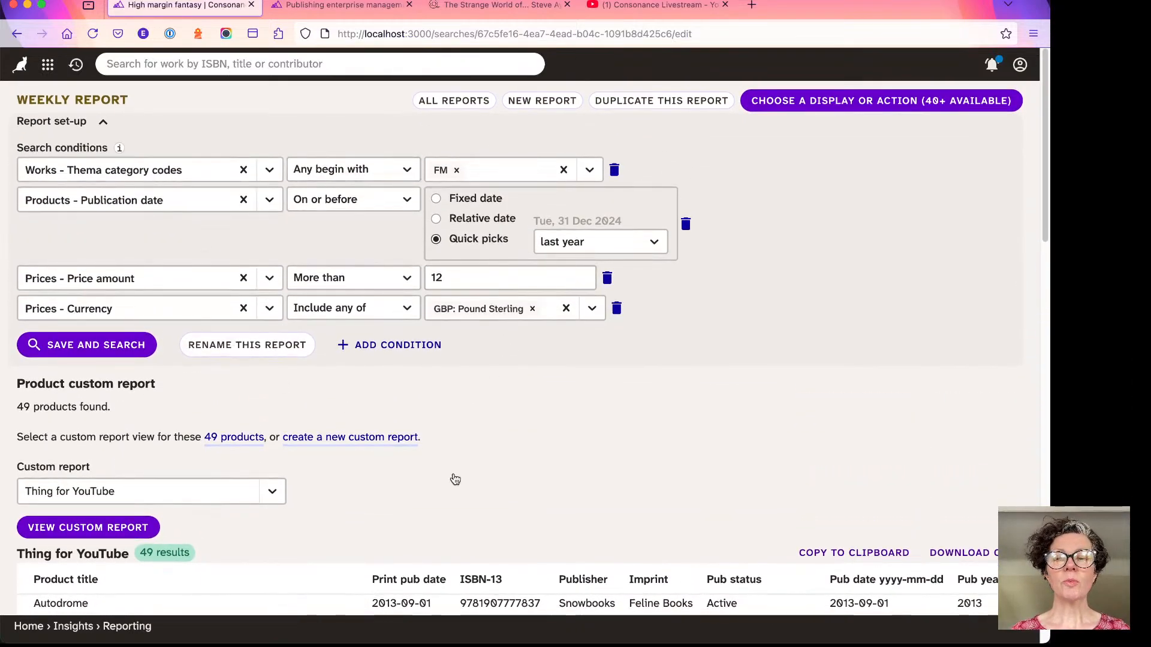
scroll(455, 477, down, 3)
scroll(473, 476, up, 3)
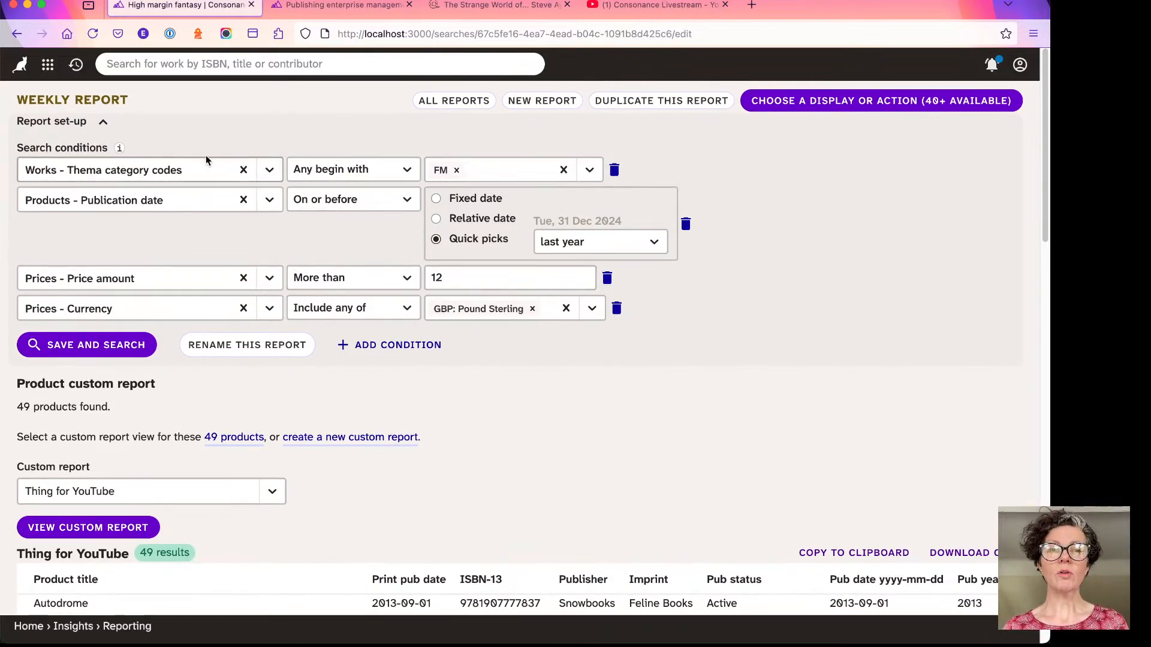
click(102, 121)
scroll(386, 268, down, 5)
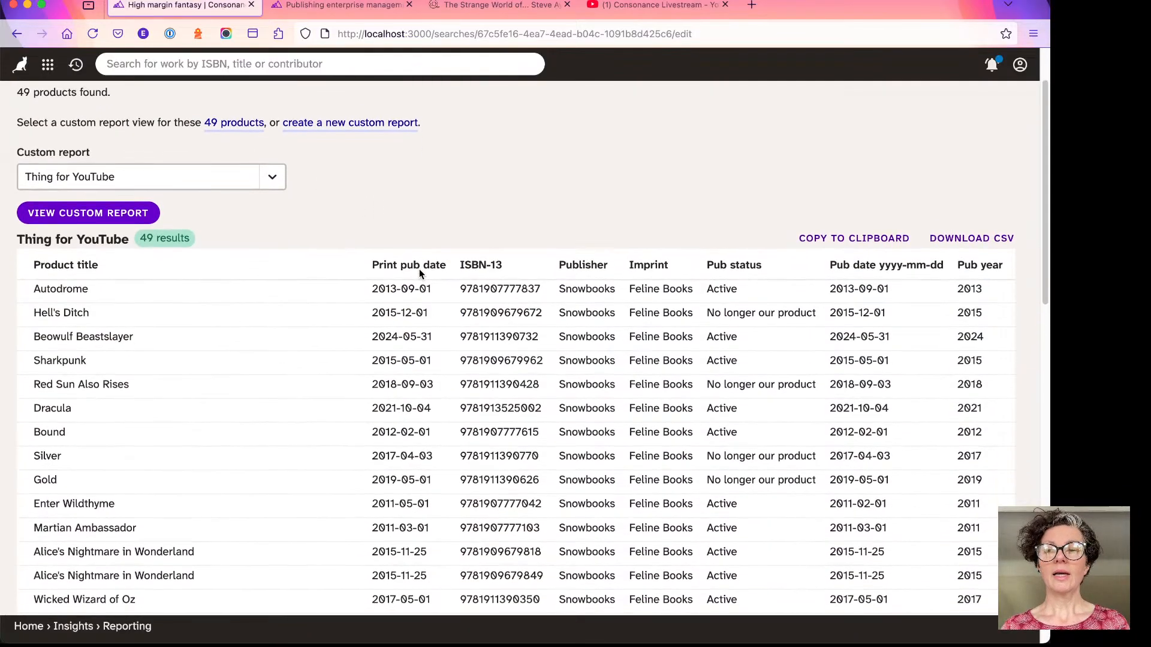
scroll(419, 270, up, 3)
scroll(380, 252, up, 1)
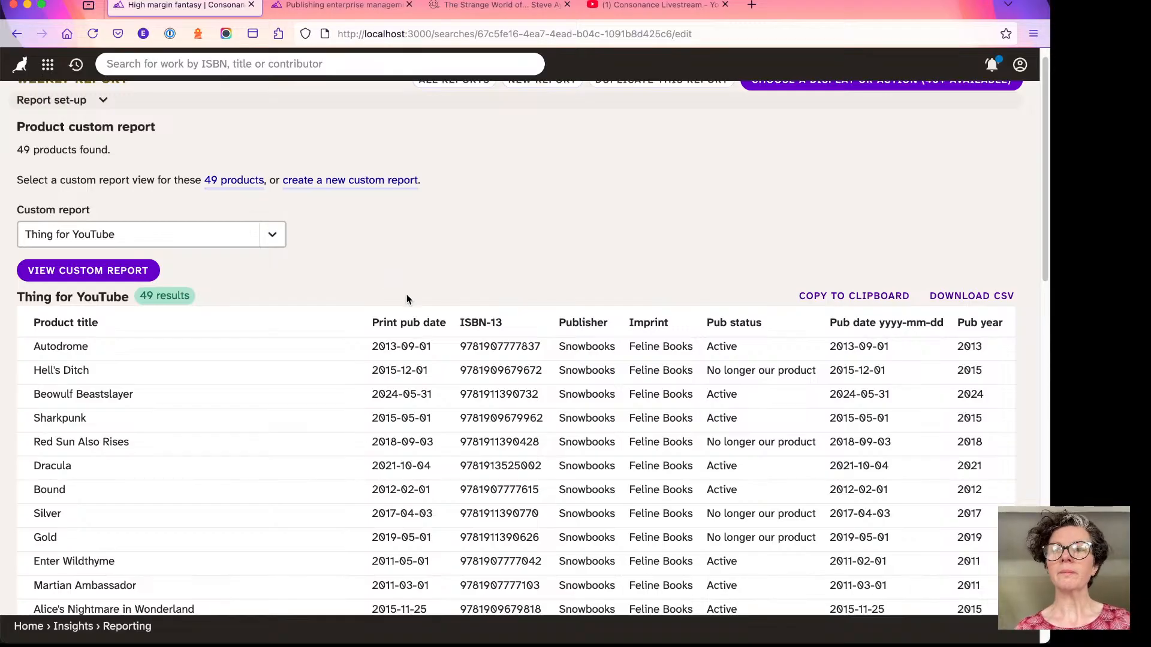
scroll(486, 271, up, 1)
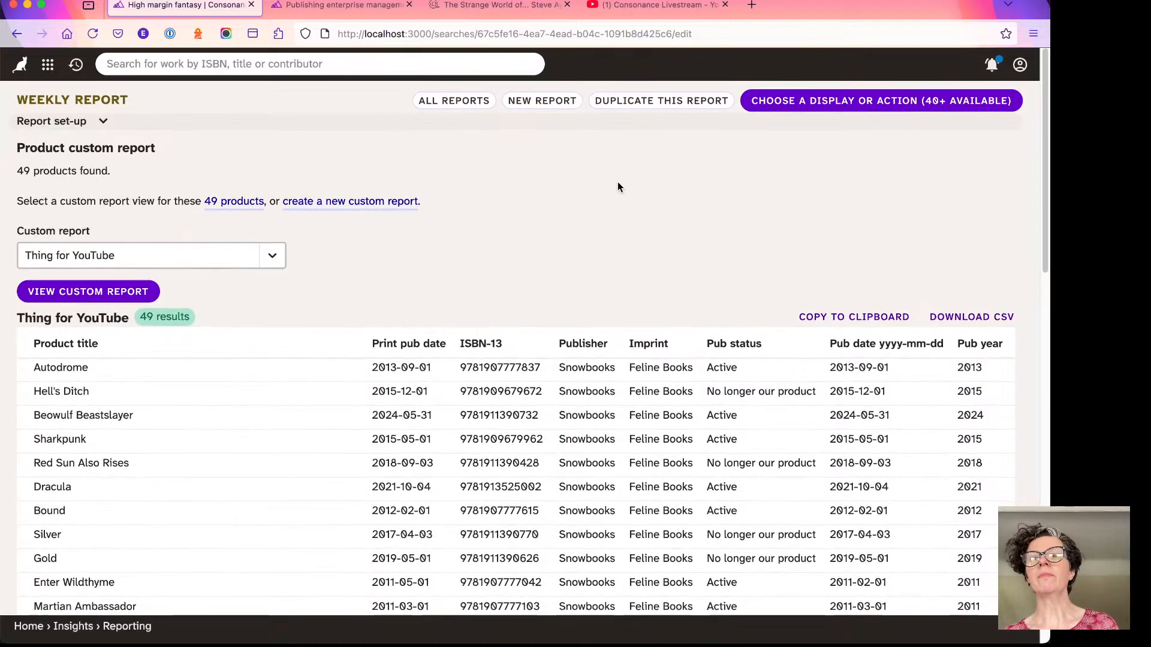
- Show the results refined by product and restrict the report to the first five products, Affinity Bridge through Immorality Engine
click(810, 105)
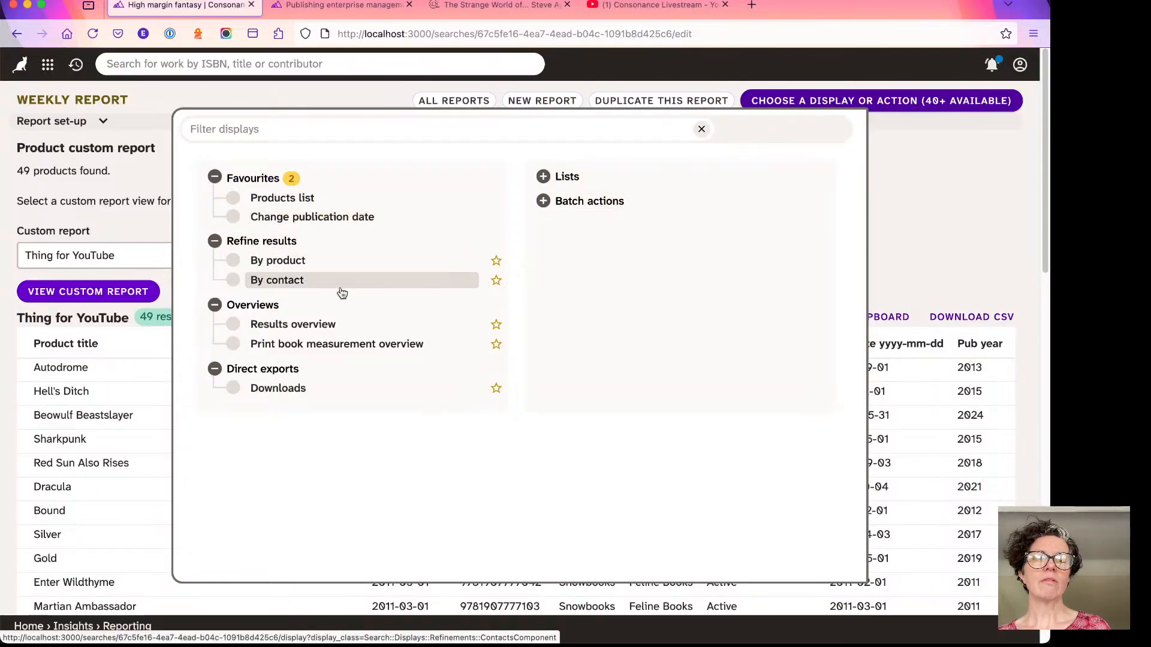
click(279, 263)
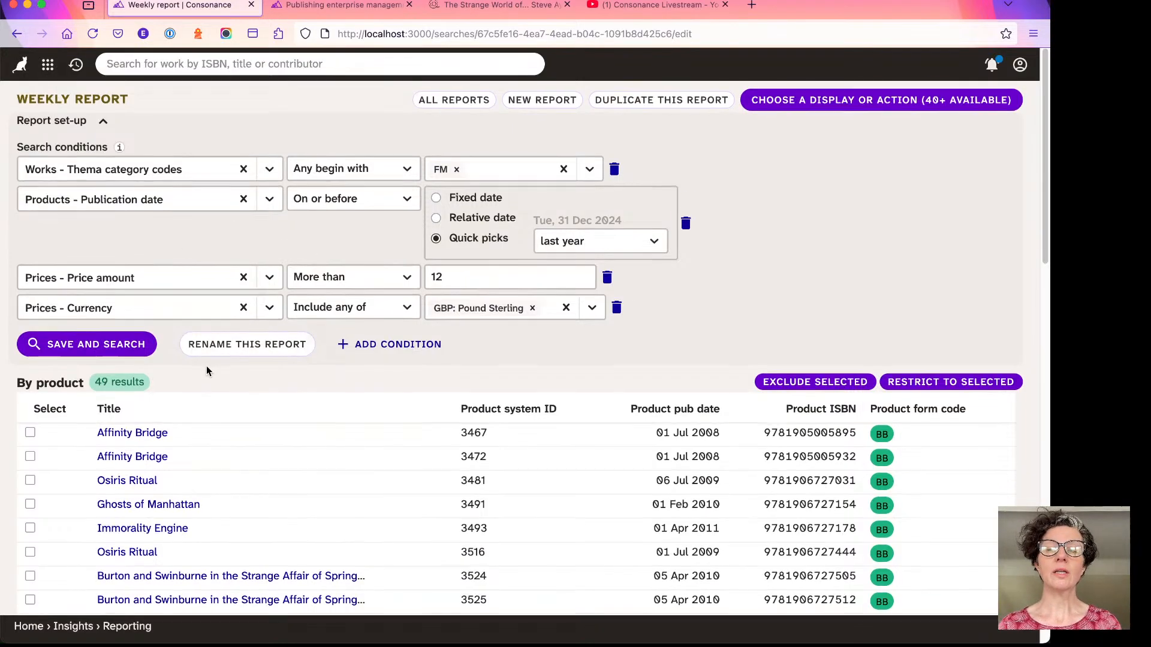
scroll(206, 360, down, 1)
scroll(173, 280, up, 1)
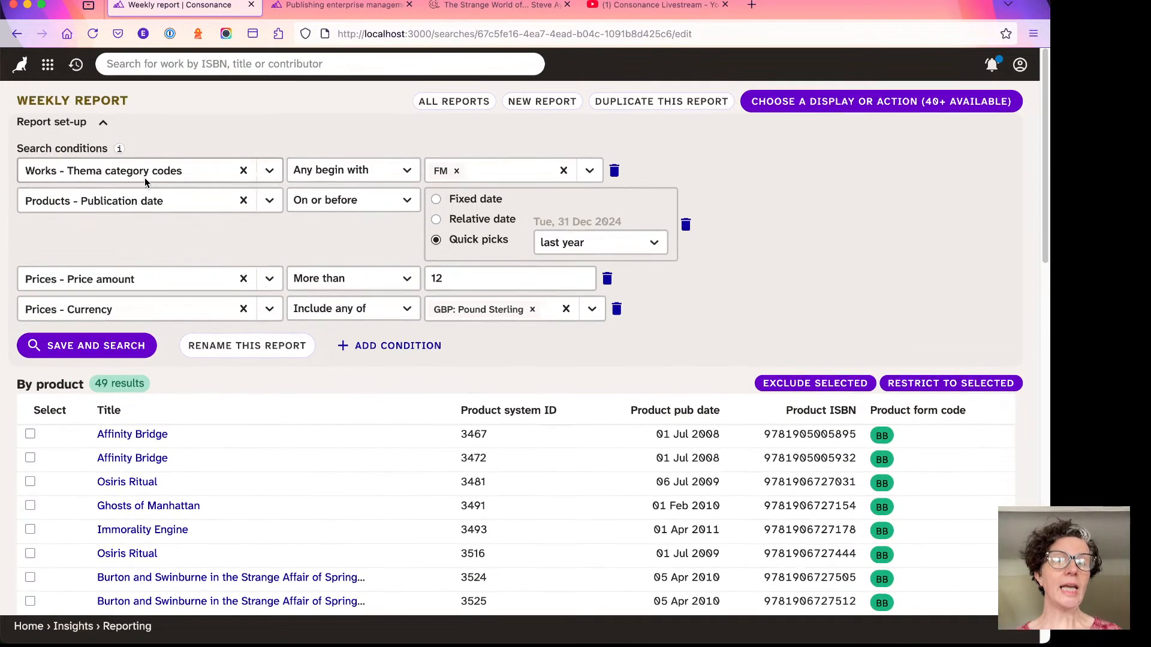
shift+click(30, 529)
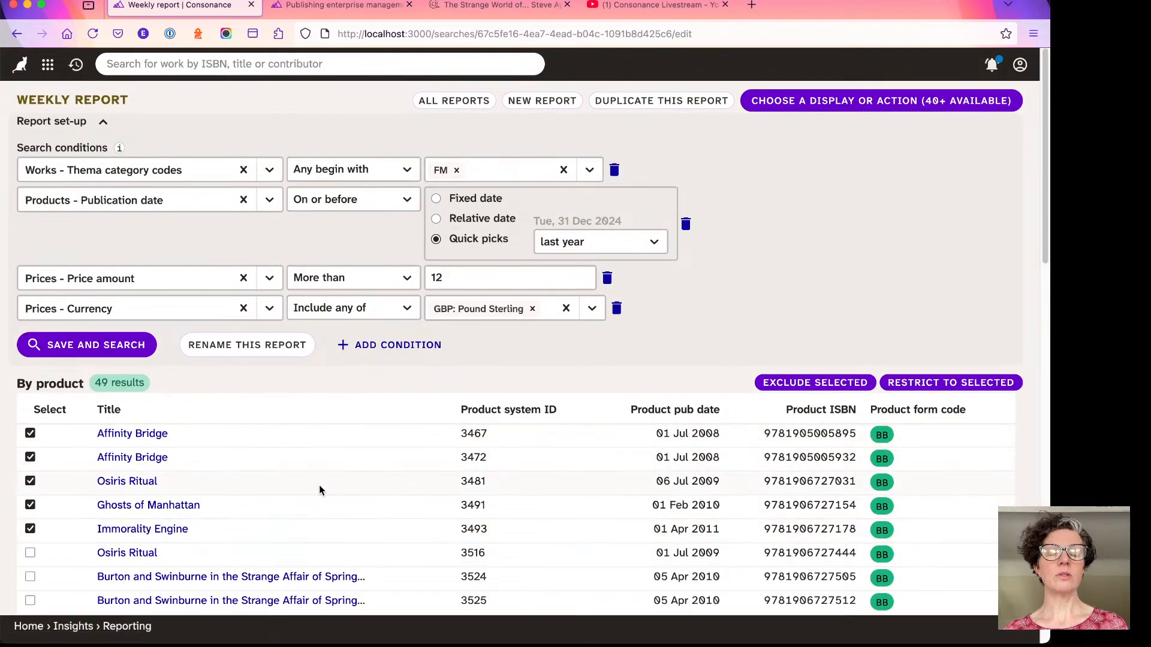
click(952, 383)
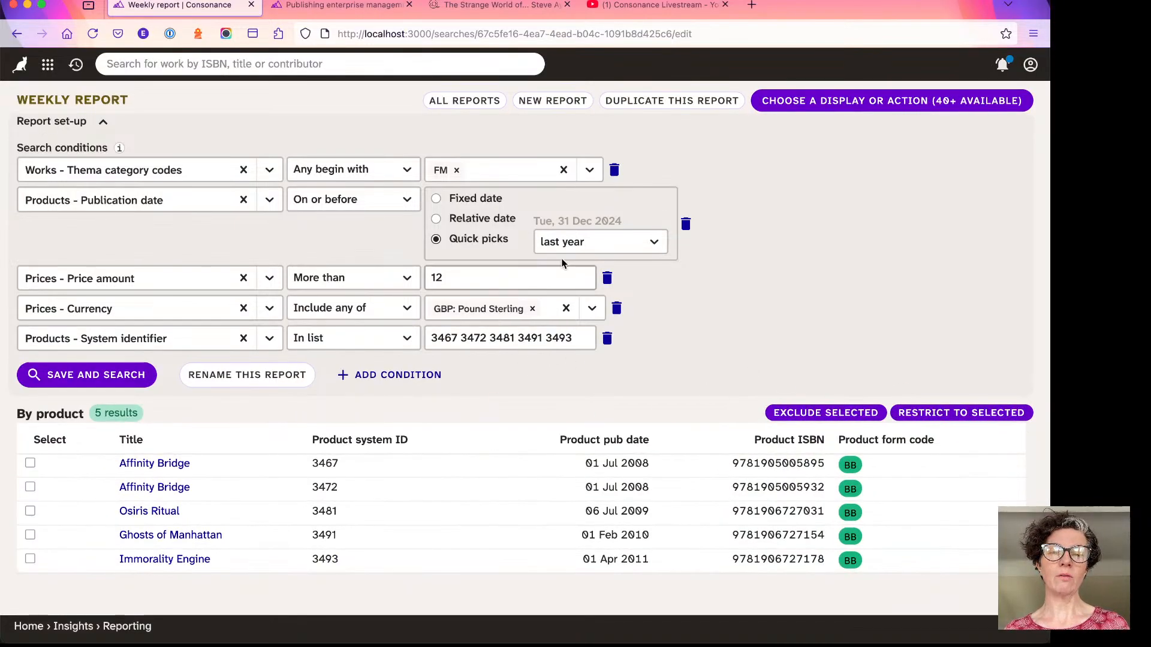
- Switch the restricted results to the Product custom report list and view them with the Thing for YouTube template
click(819, 114)
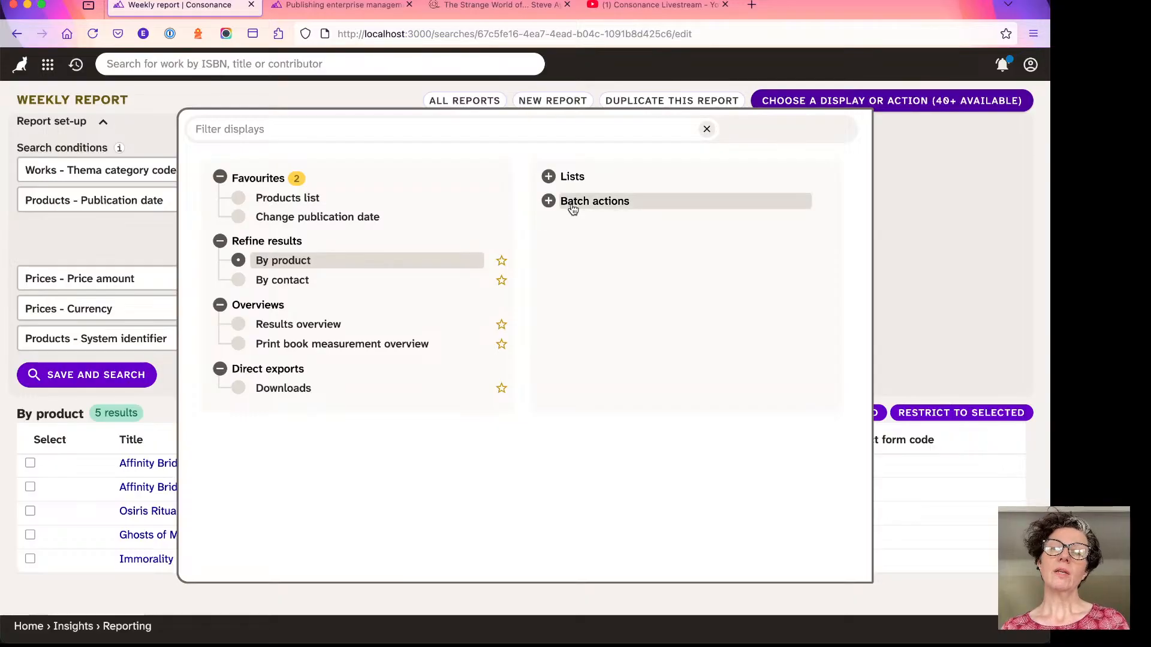
click(573, 178)
scroll(576, 332, down, 3)
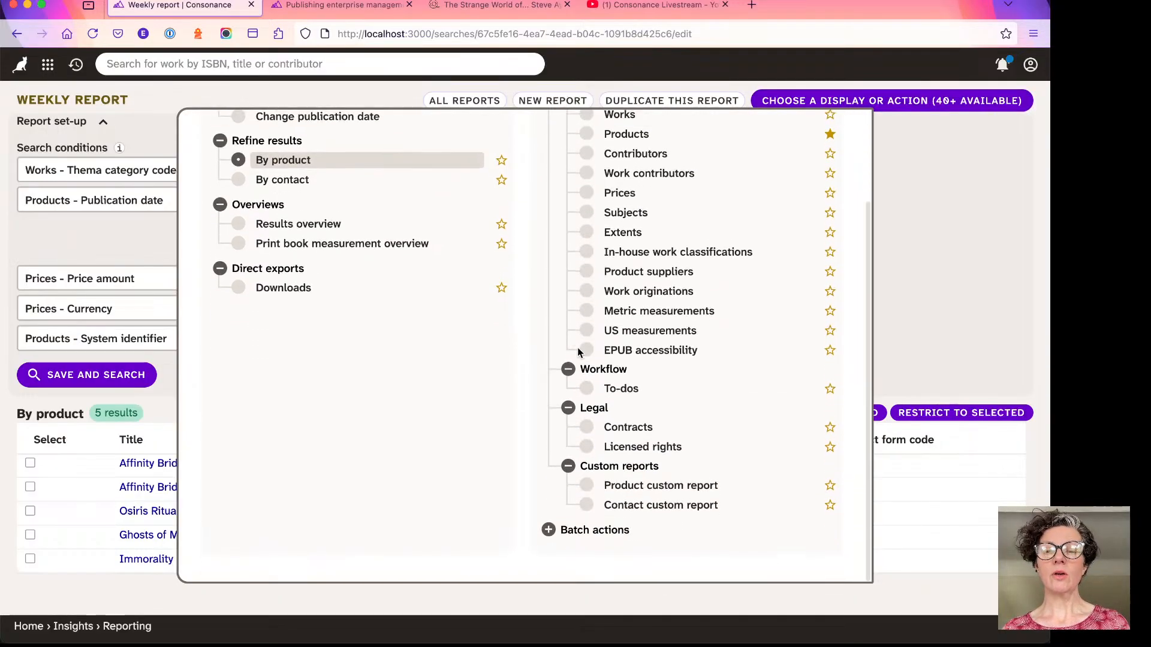
click(622, 501)
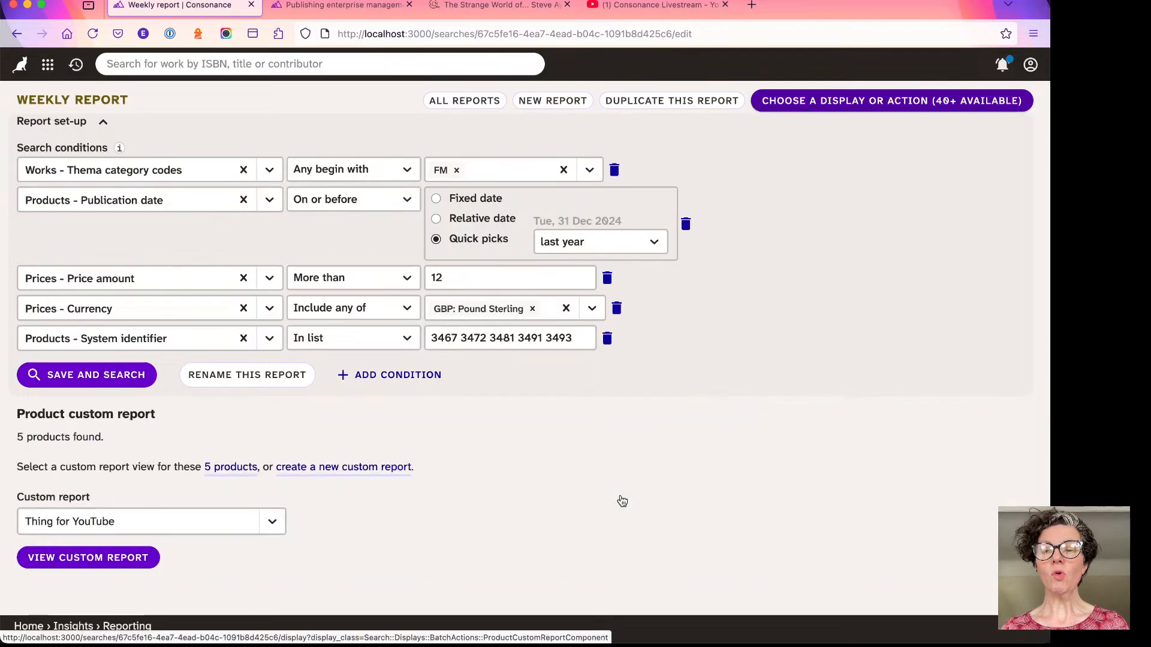
click(123, 555)
scroll(208, 413, down, 3)
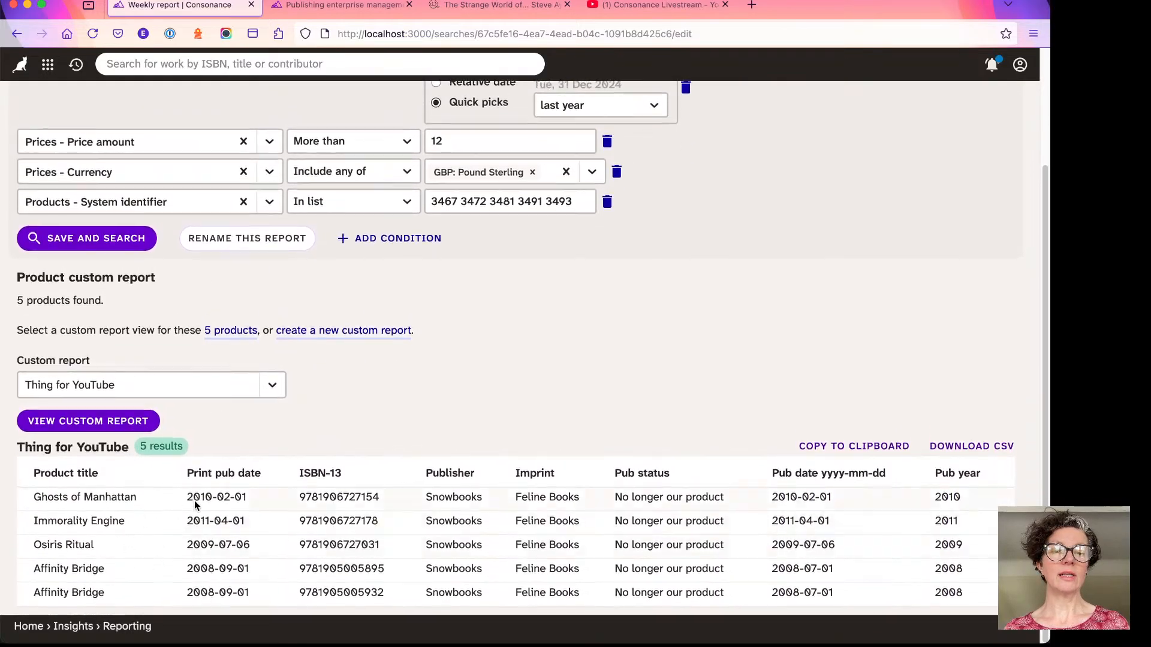
- Collapse the report set-up section and download the Thing for YouTube report as a CSV
scroll(200, 198, up, 3)
scroll(133, 116, up, 2)
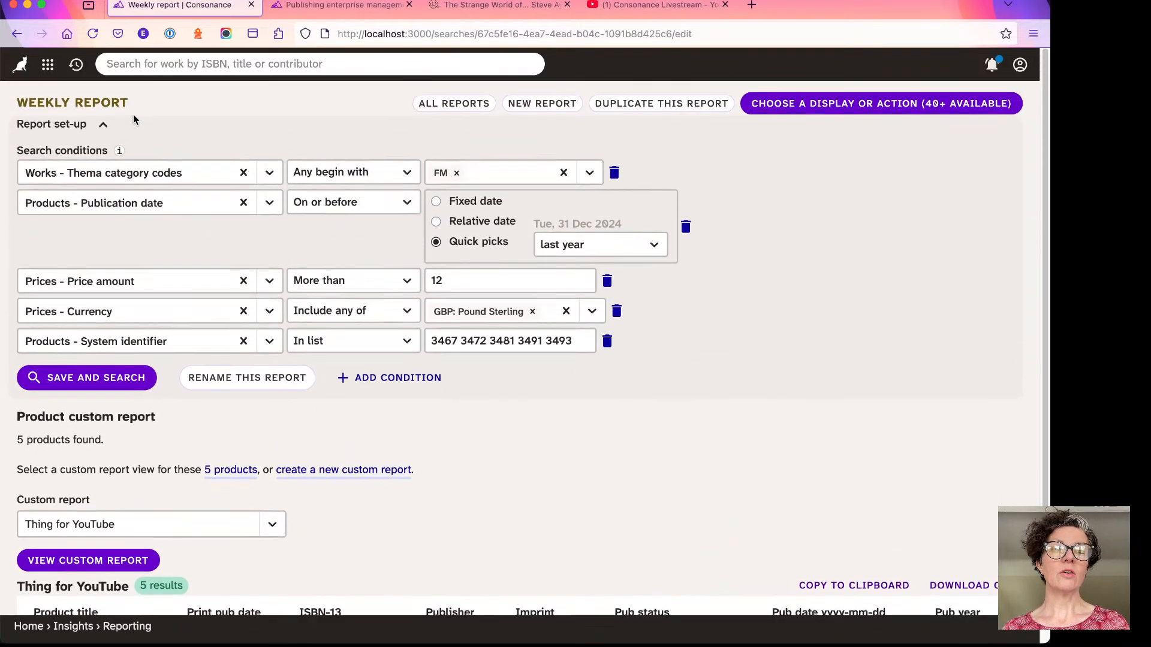
click(103, 122)
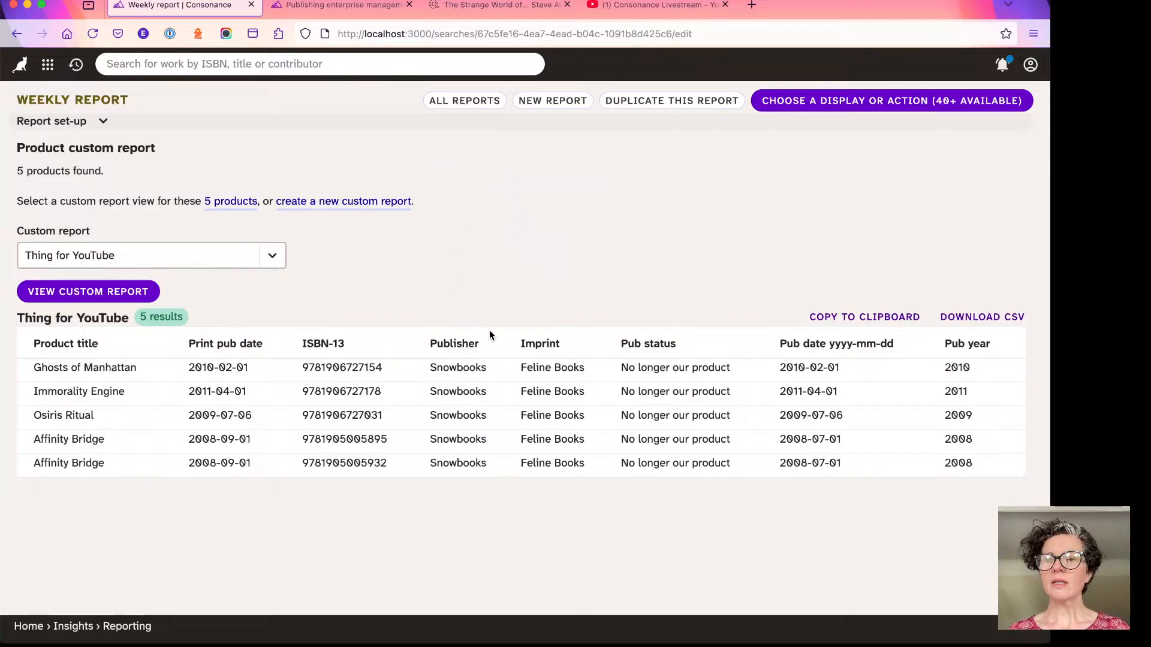
click(961, 318)
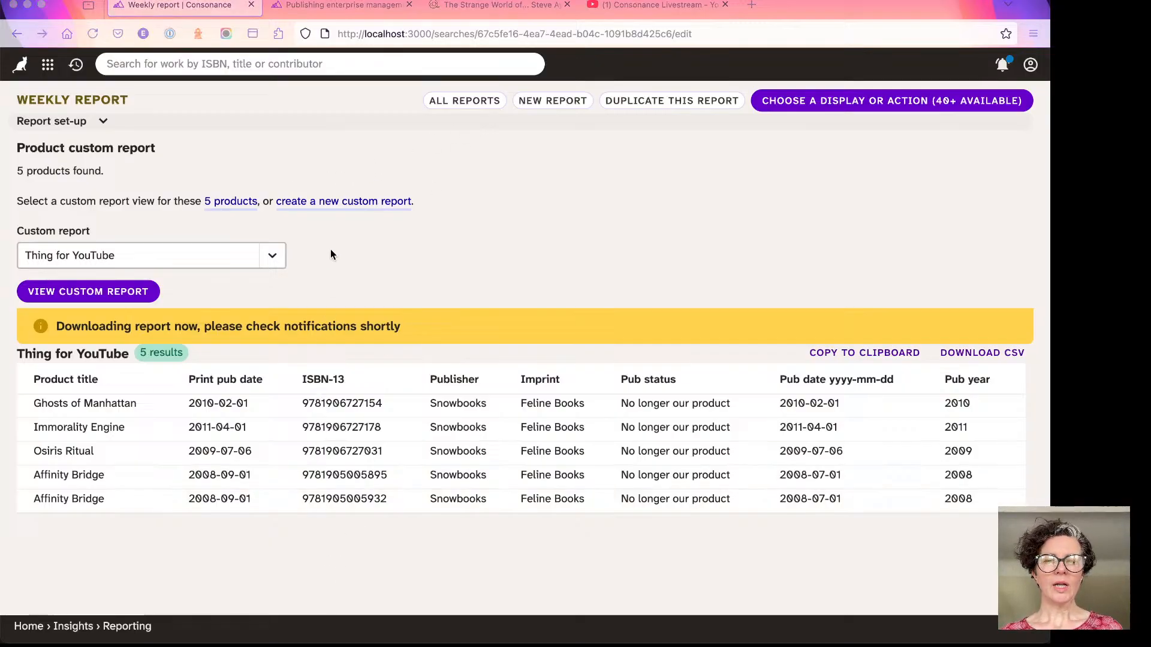
- Bring up the Reporting Spotlight slide on Measurements and return to the Weekly report in the browser
key(super+Tab)
key(super+Tab)
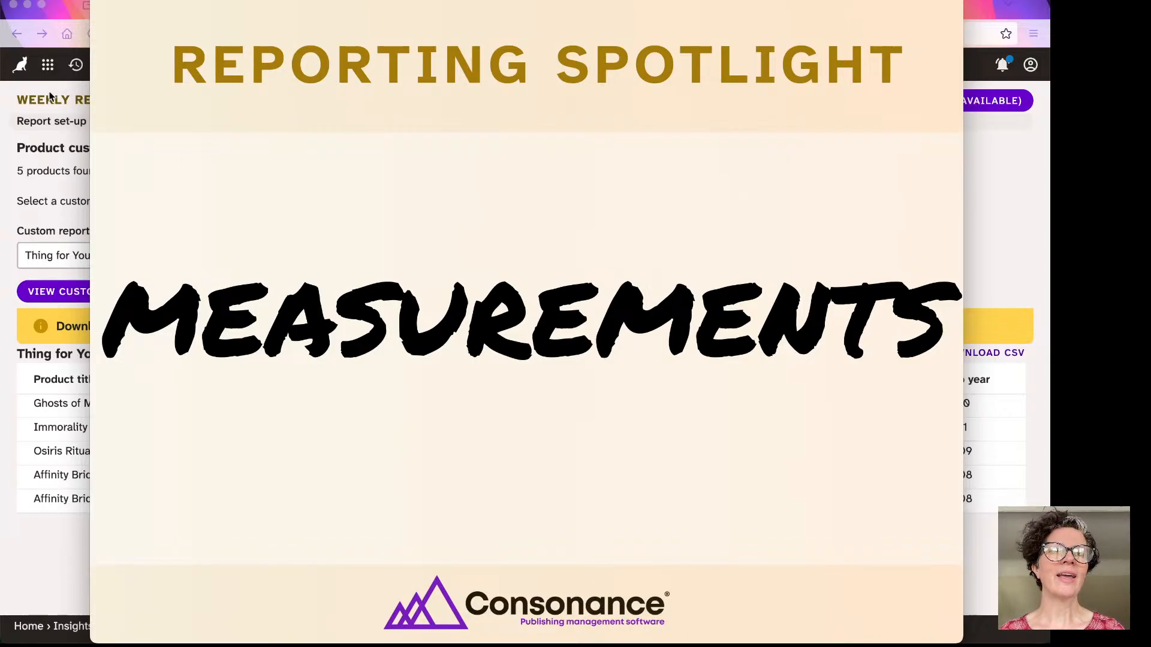
mouse_move(8, 99)
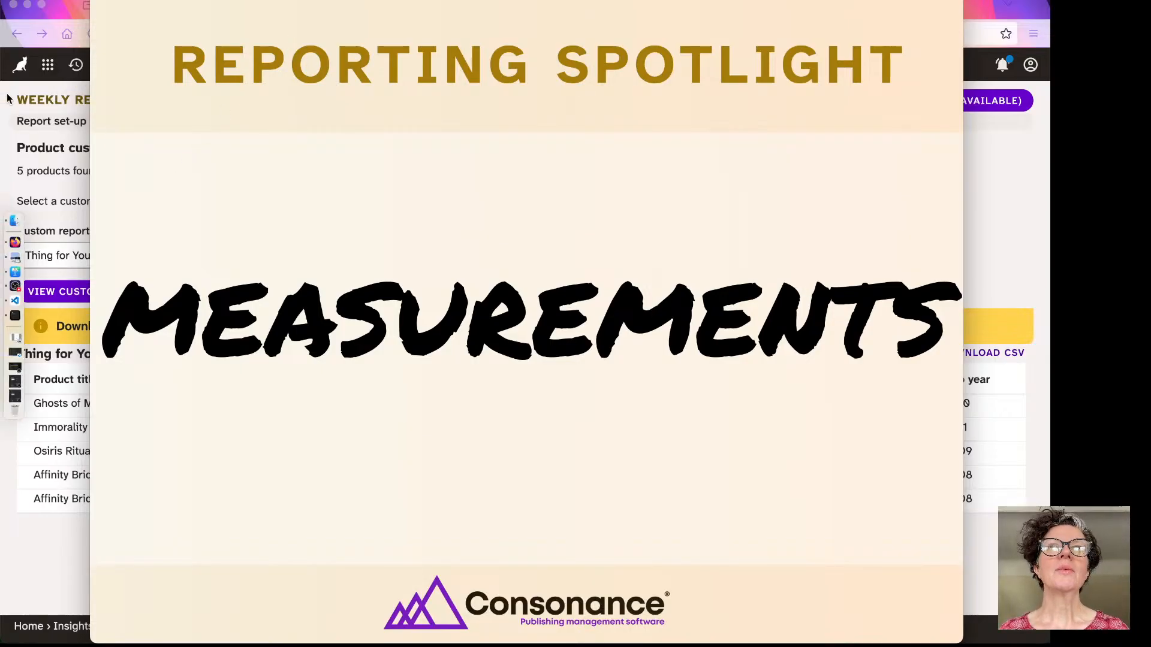
click(34, 535)
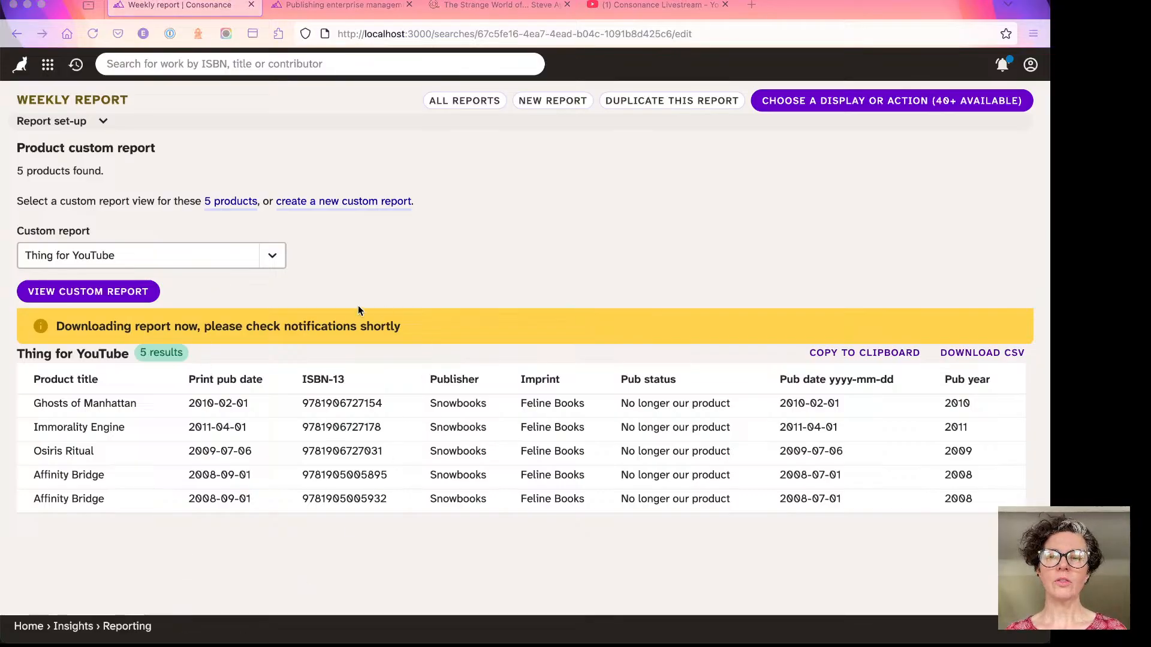
- Review the available lists and batch actions for the Weekly report, and display its Print book measurement overview
click(836, 103)
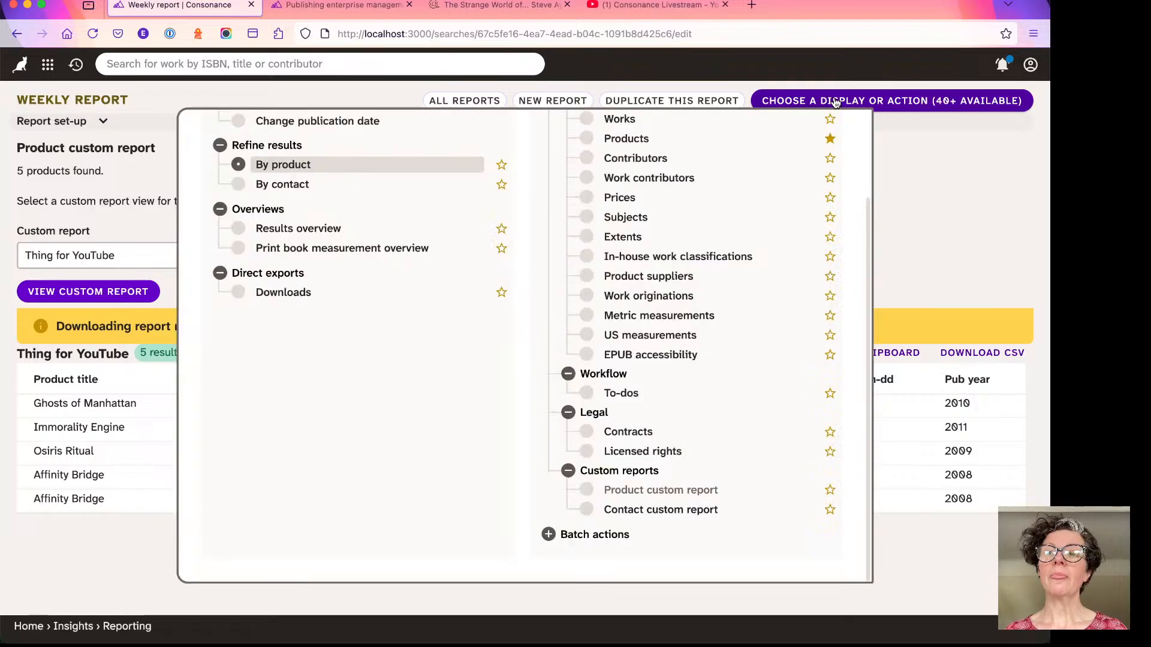
scroll(592, 296, up, 3)
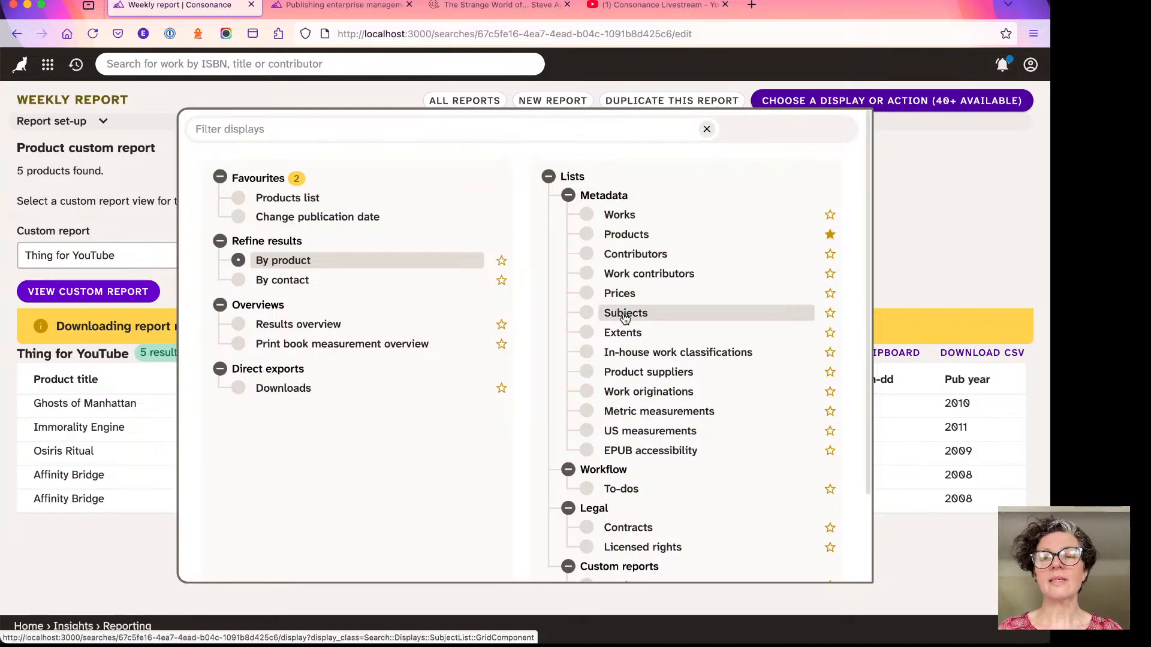
scroll(629, 420, down, 3)
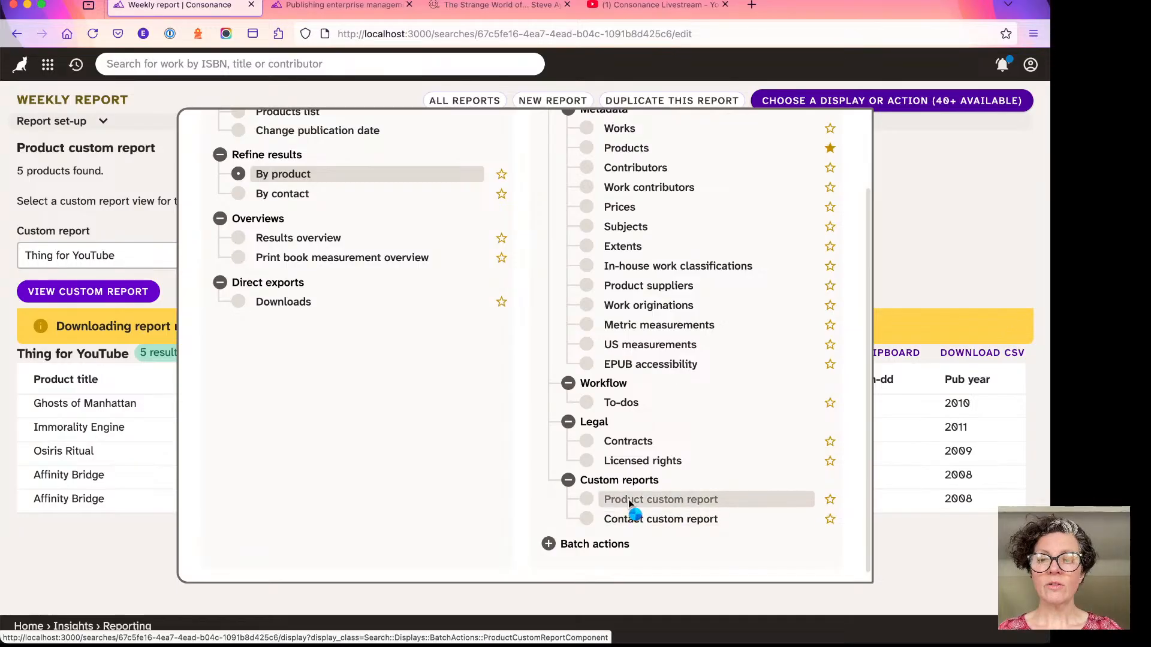
click(585, 544)
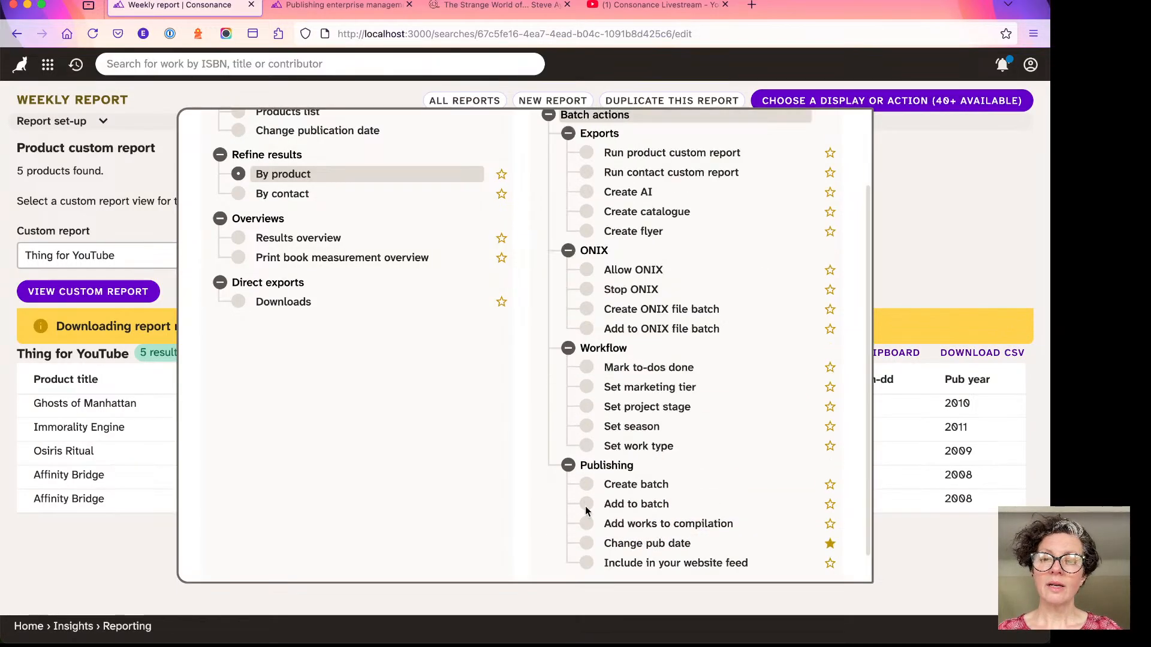
scroll(609, 401, up, 2)
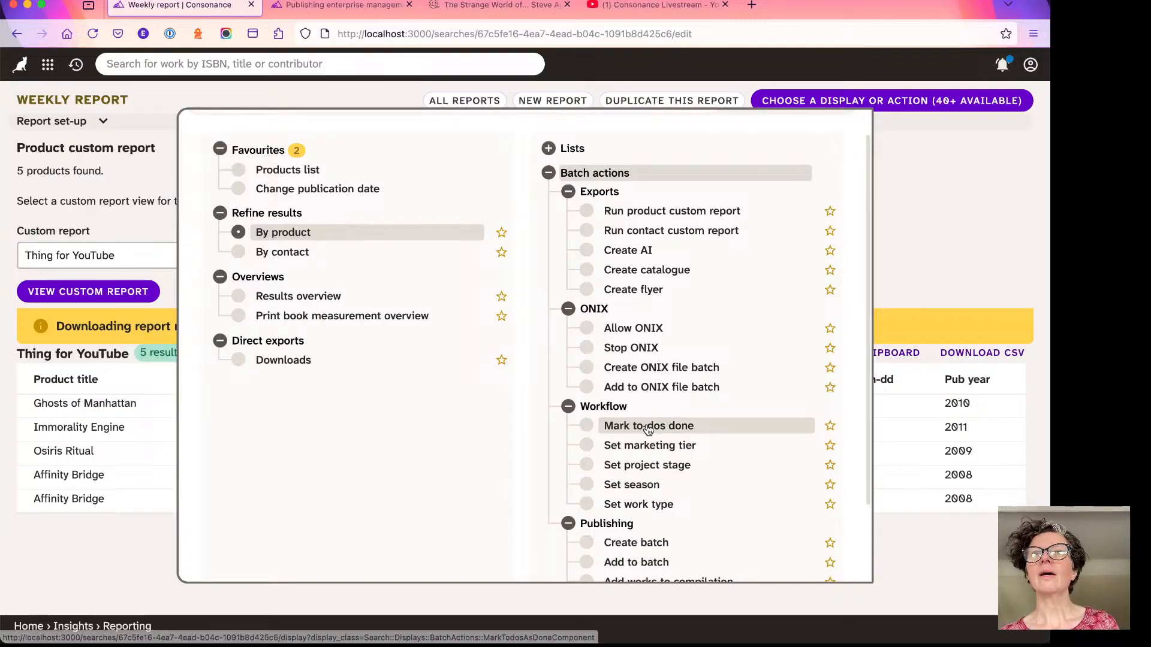
scroll(635, 455, down, 3)
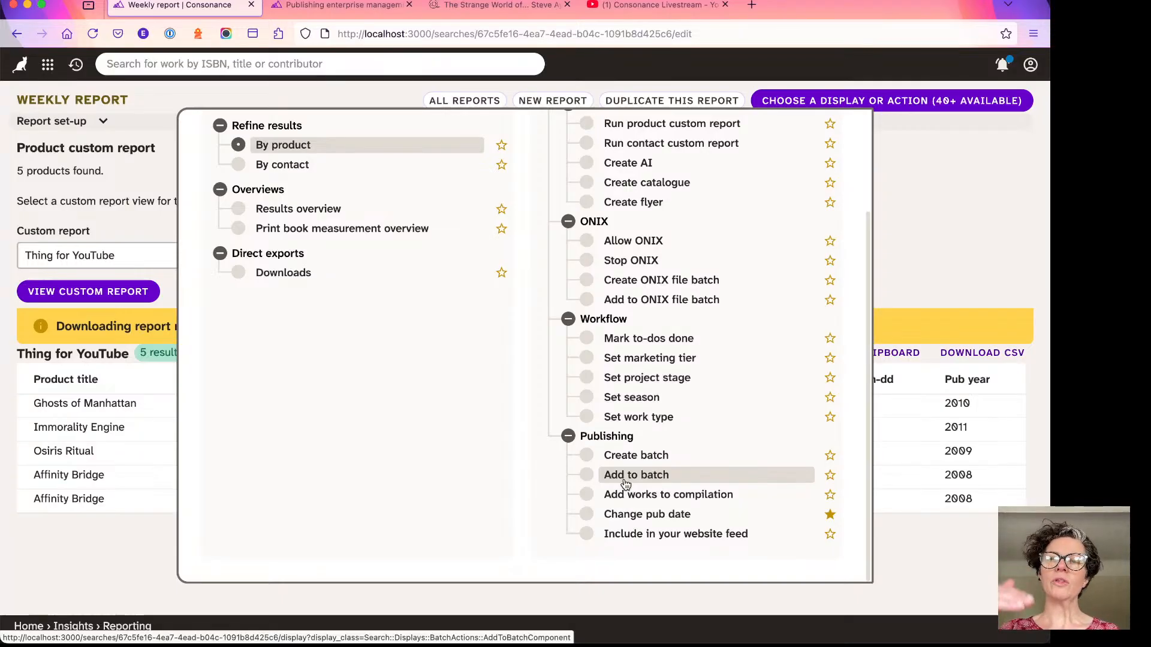
scroll(650, 358, up, 4)
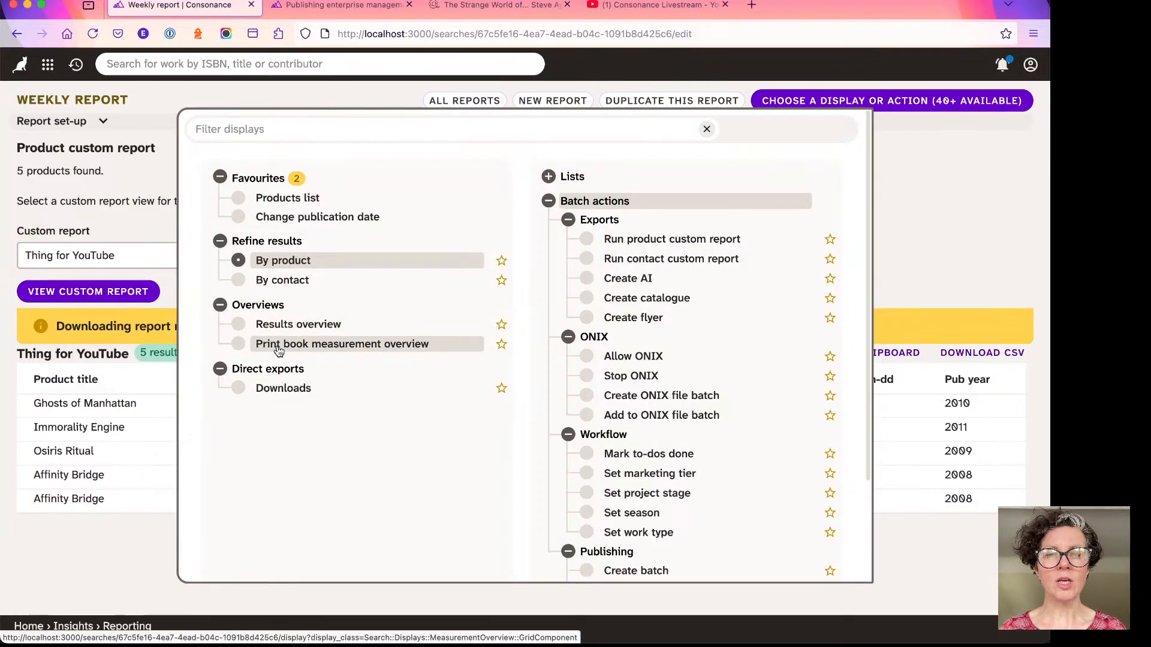
click(354, 347)
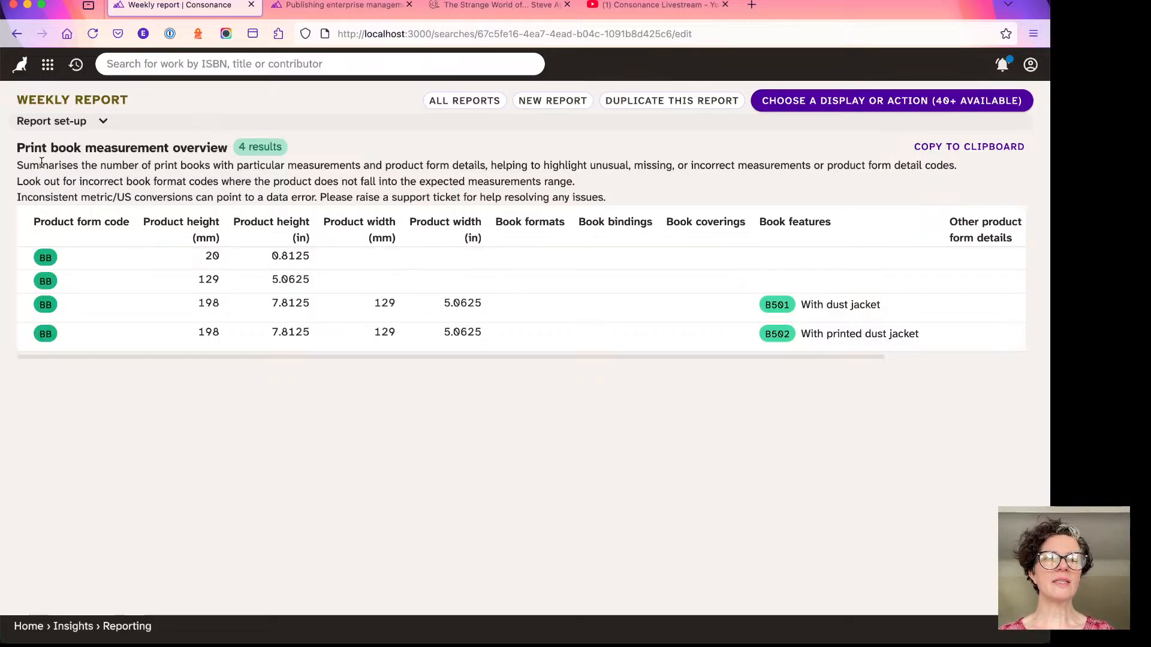
- Read the overview's description and examine the measurement columns and number of products for each row of the restricted report
drag(39, 165, 427, 197)
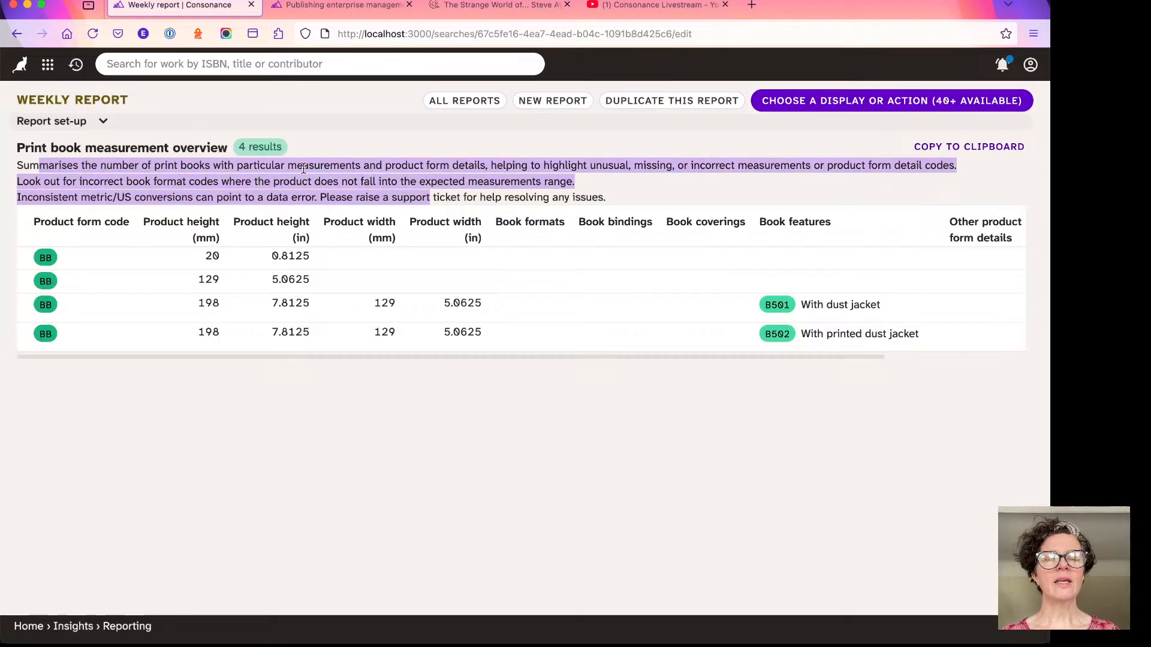
click(279, 172)
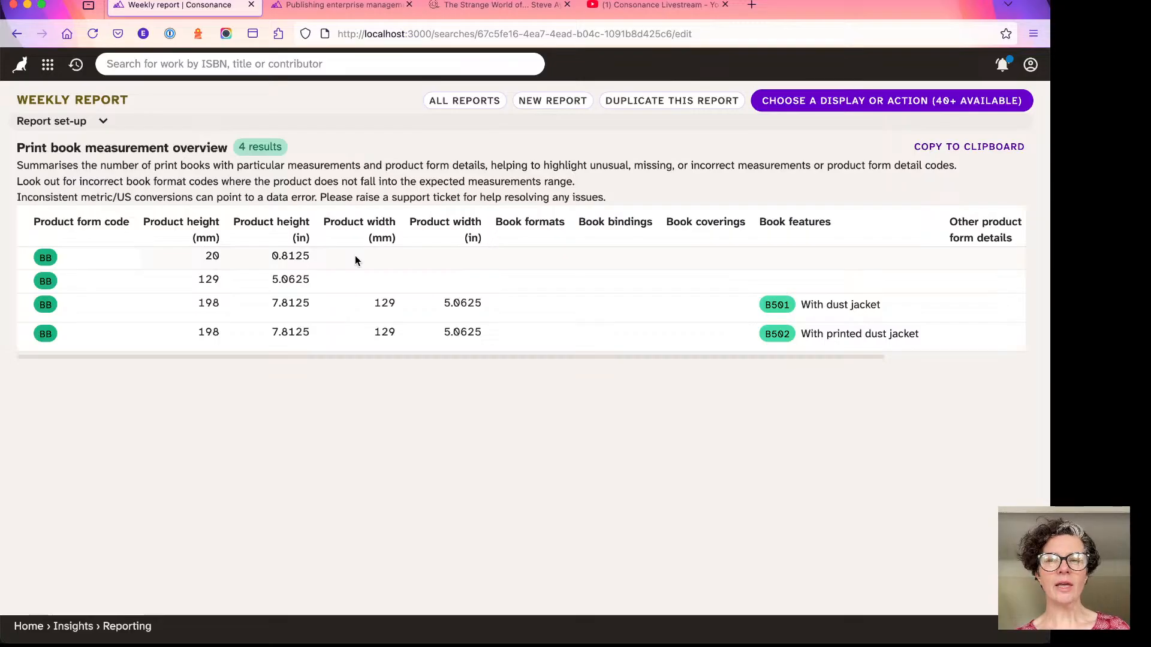
scroll(355, 256, right, 5)
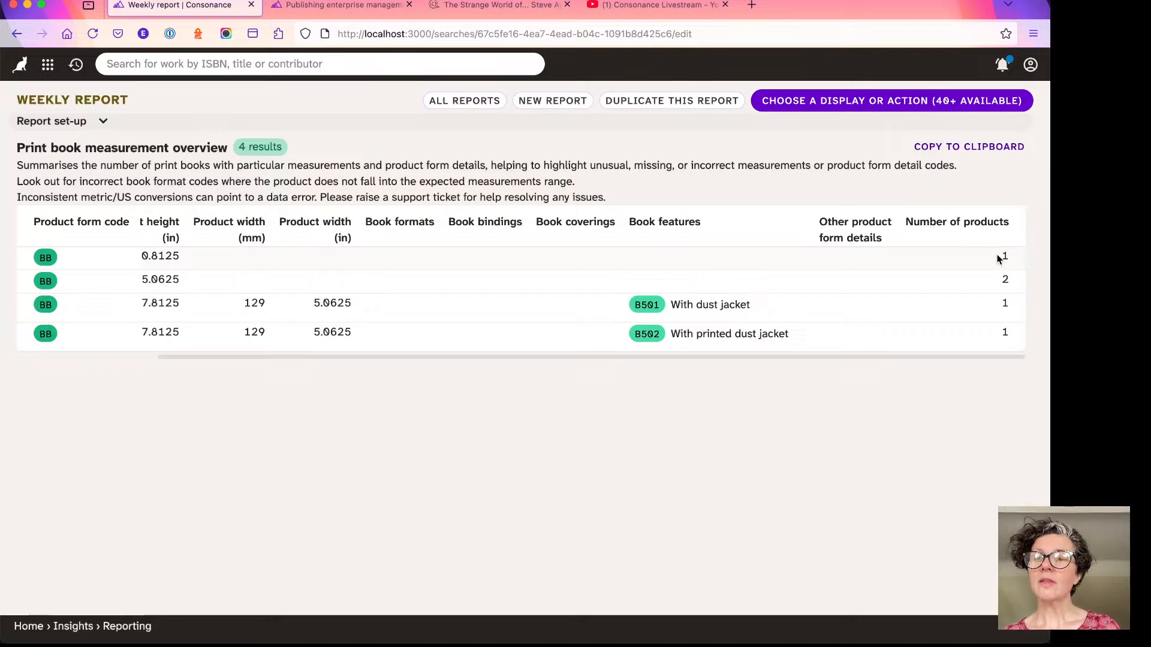
scroll(923, 262, left, 5)
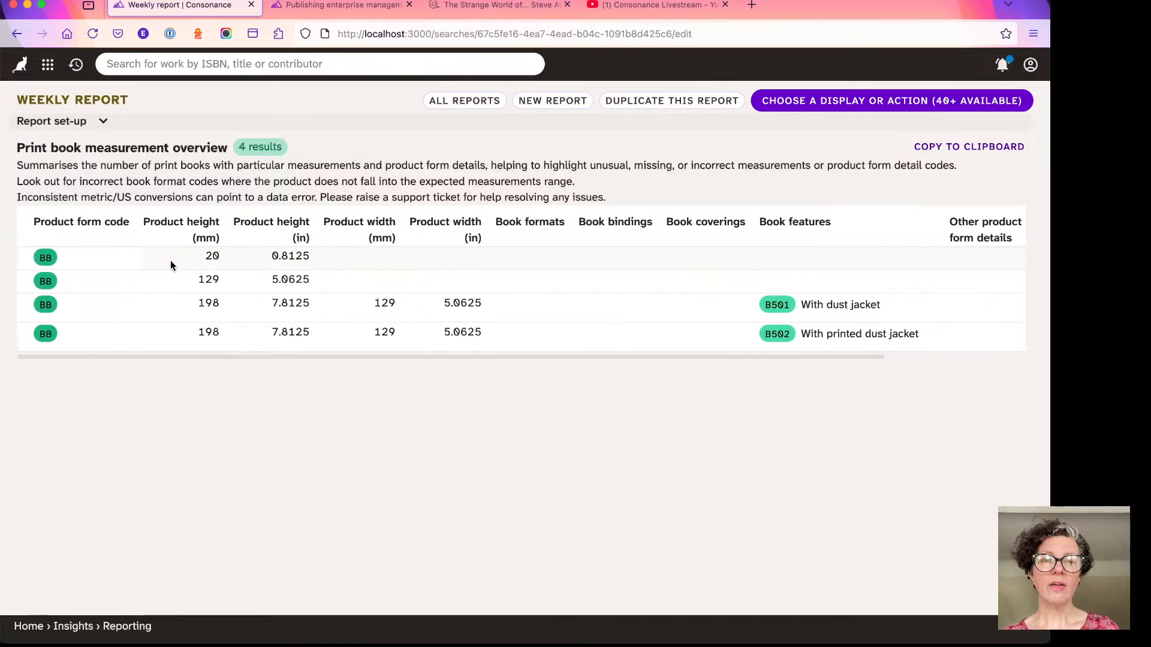
scroll(239, 262, right, 3)
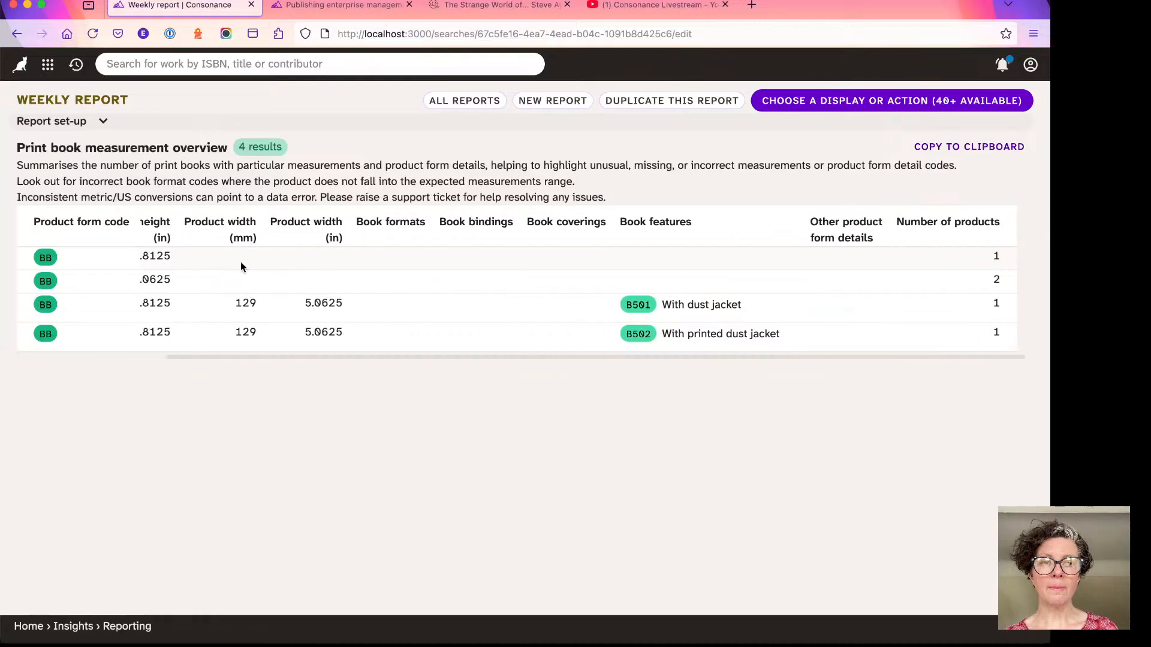
scroll(240, 267, left, 1)
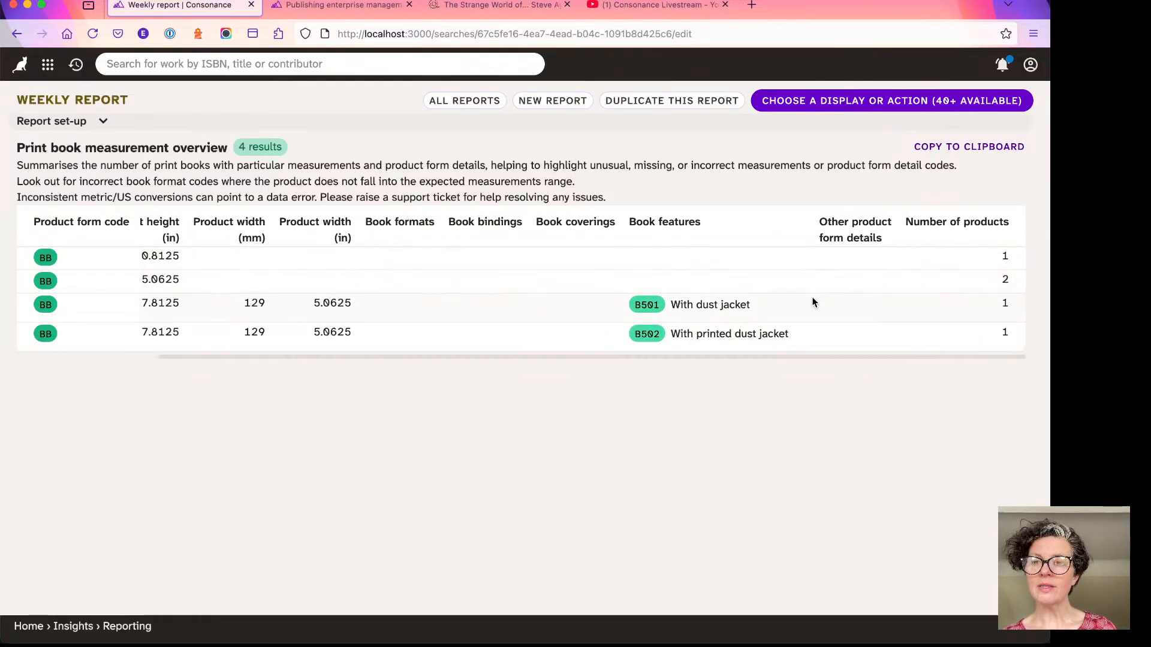
scroll(736, 279, left, 4)
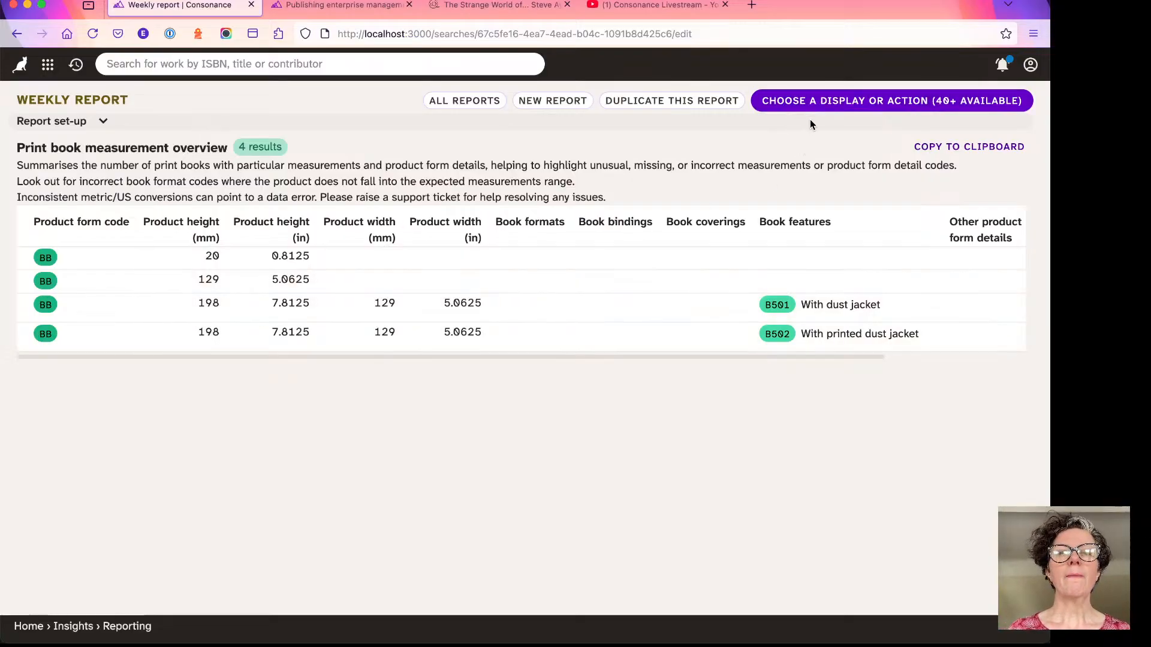
- Remove the Products - System identifier condition from the report, save and rerun the search, and collapse the report set-up
click(99, 120)
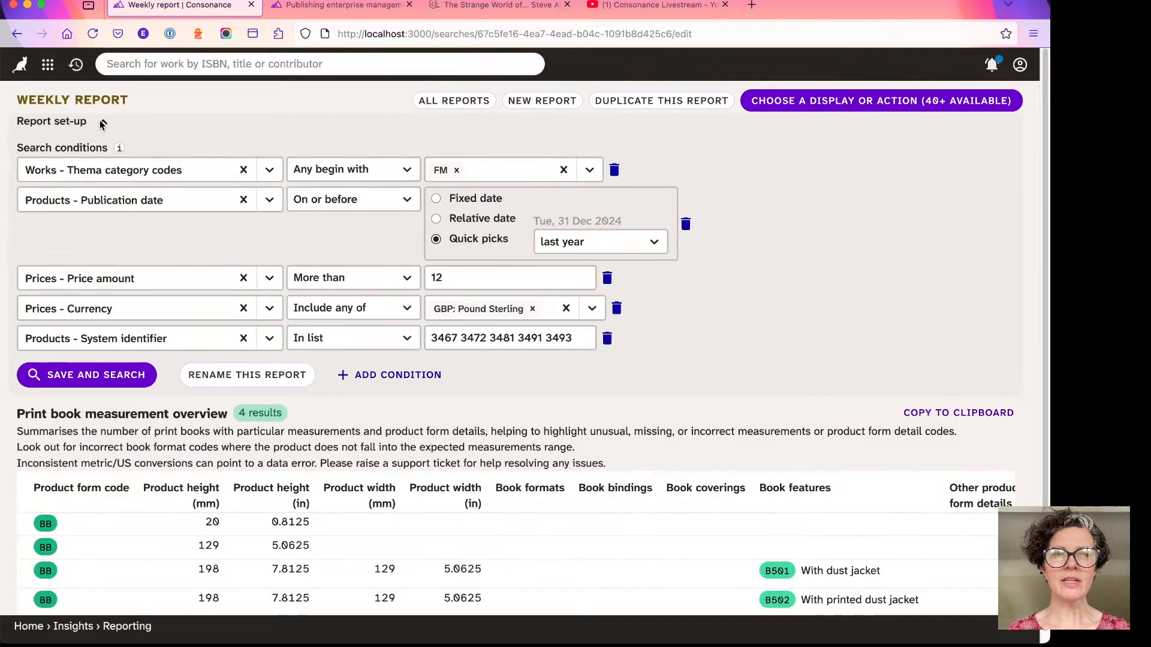
click(607, 338)
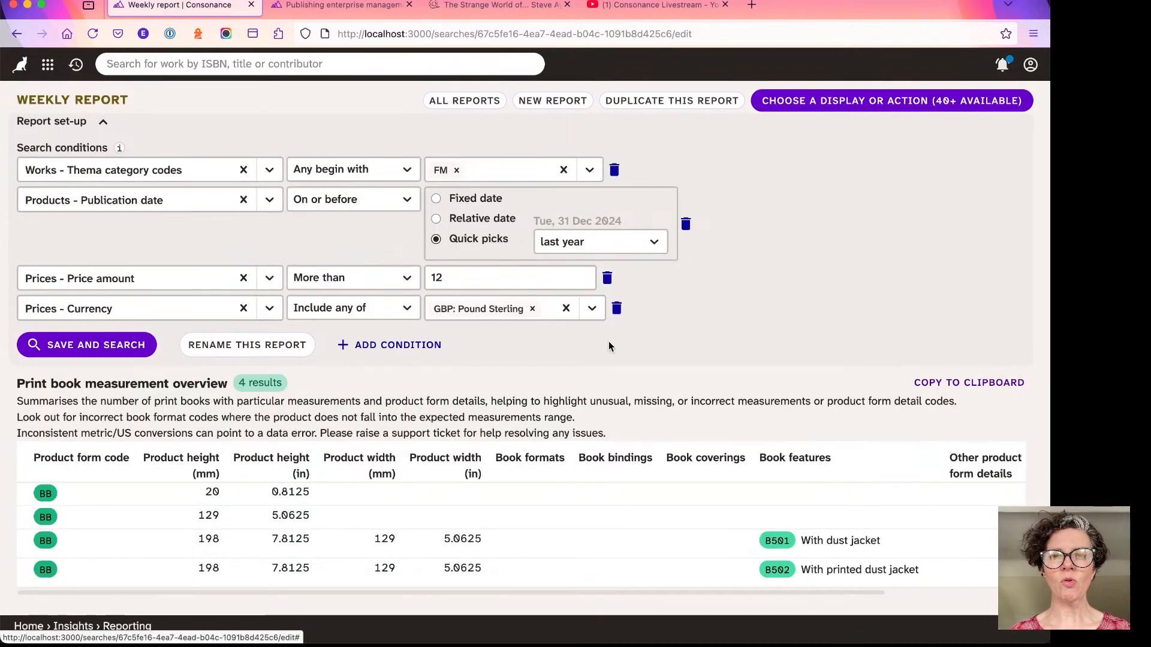
click(117, 339)
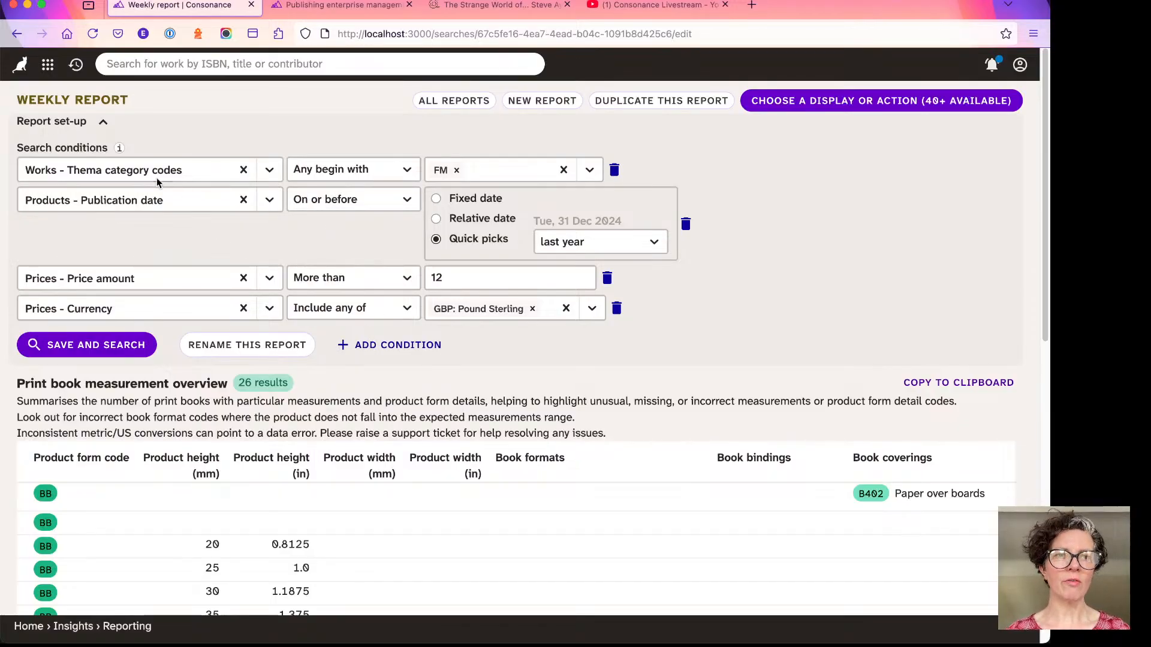
click(103, 122)
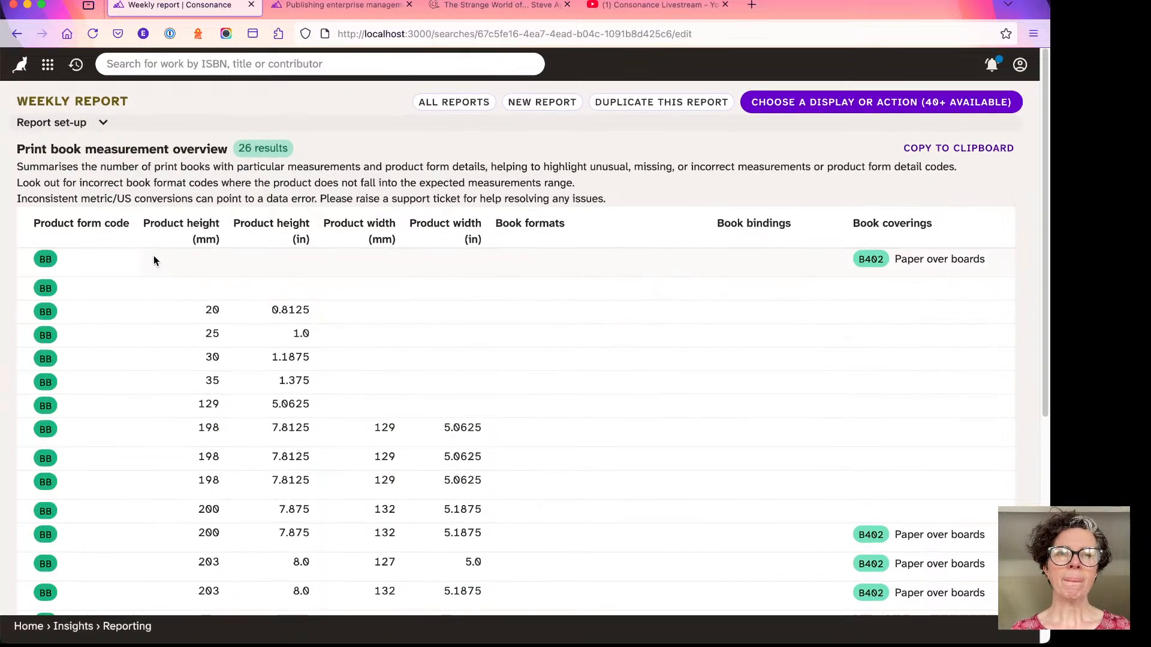
- Examine the rows with missing or unusual measurements across the widened overview, up to the Number of products column
scroll(233, 267, right, 1)
scroll(232, 268, right, 10)
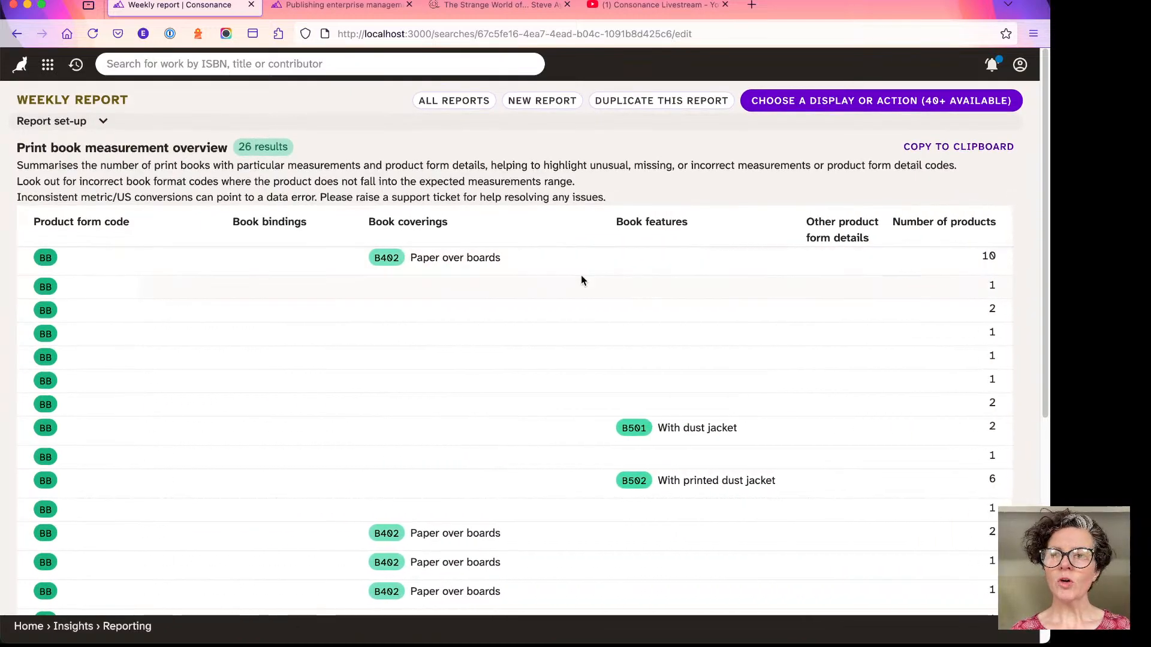
scroll(942, 264, left, 10)
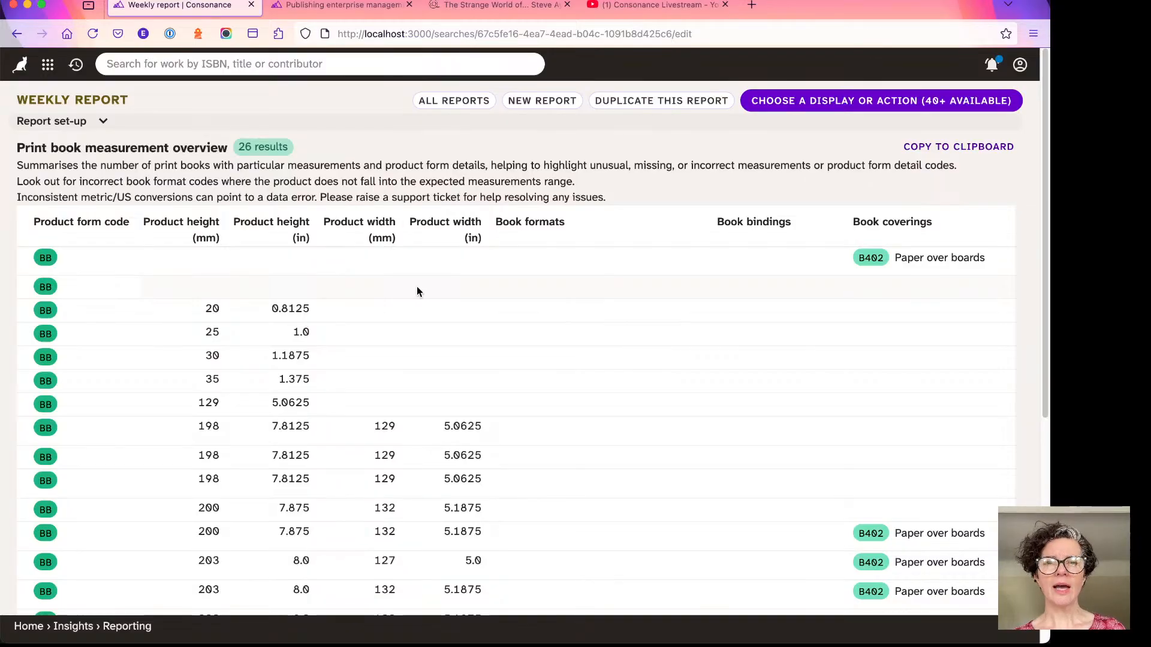
scroll(416, 286, right, 1)
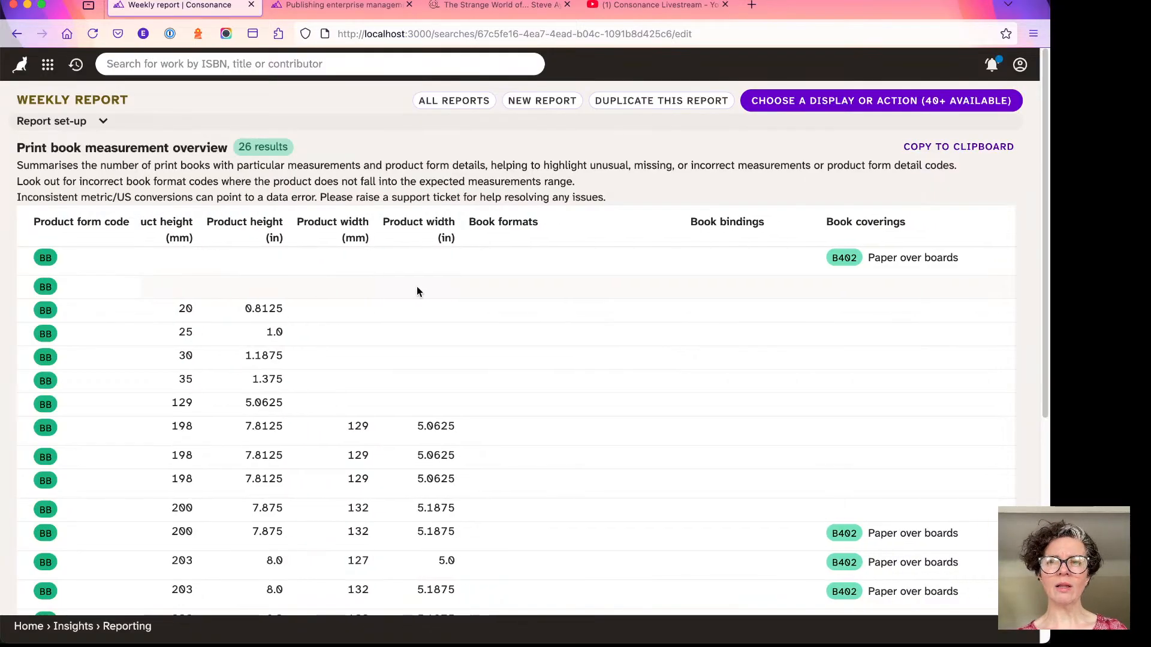
scroll(416, 286, left, 1)
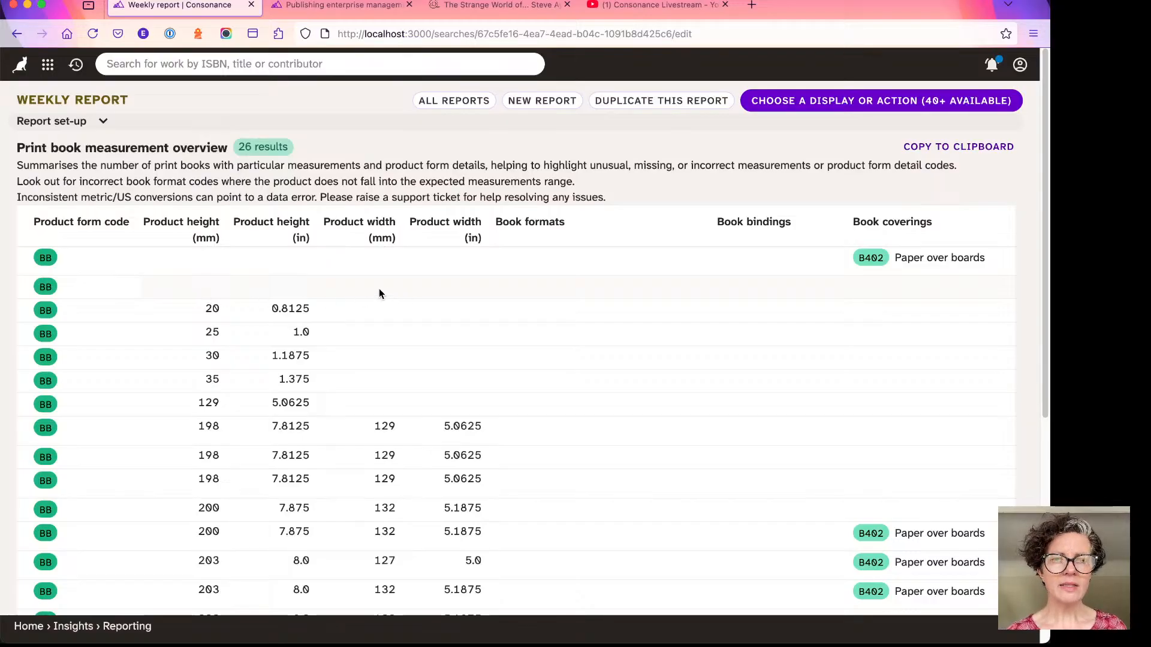
scroll(594, 288, right, 10)
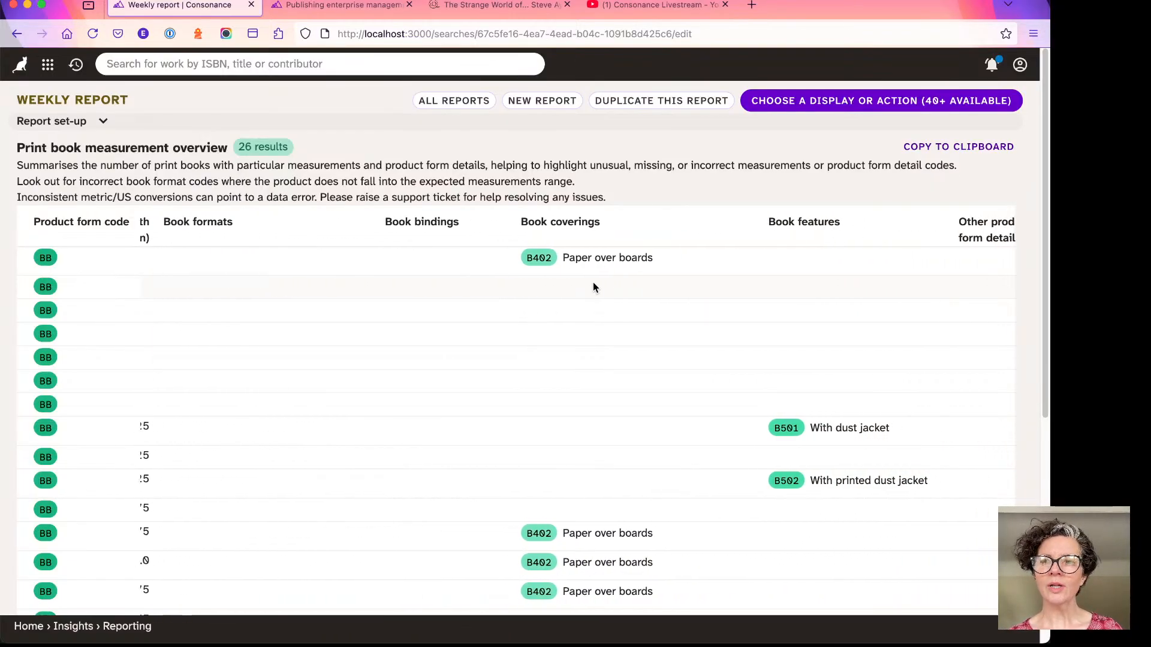
scroll(592, 288, right, 5)
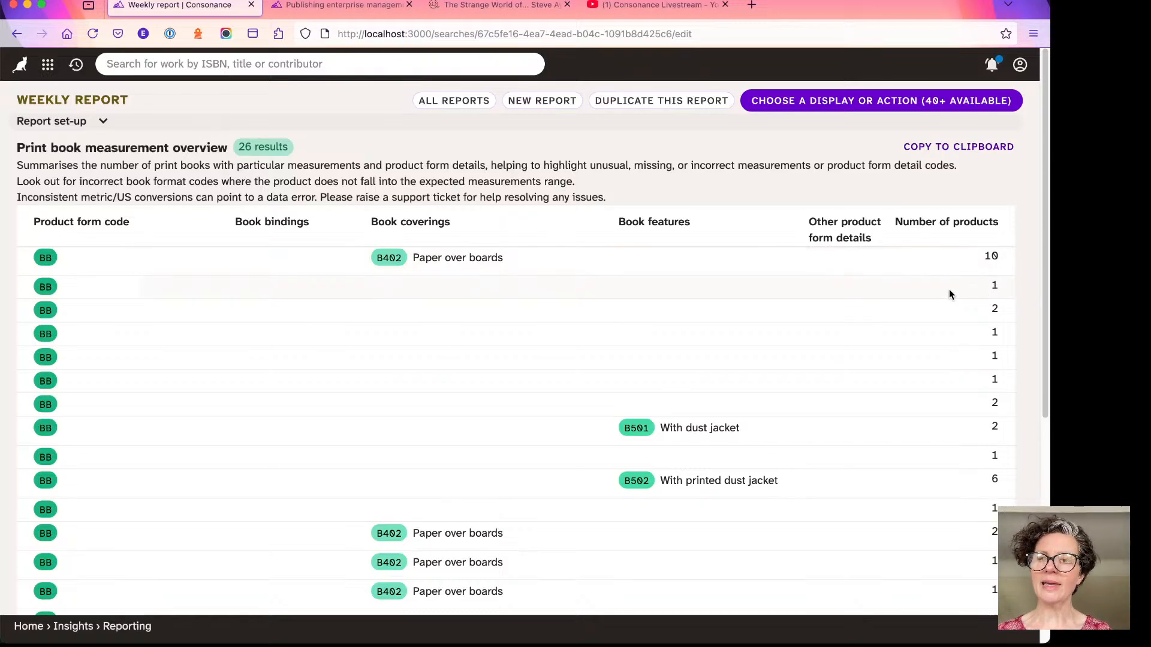
- Compare the book features of the 198 mm high BB rows with their heights and widths
scroll(817, 286, down, 1)
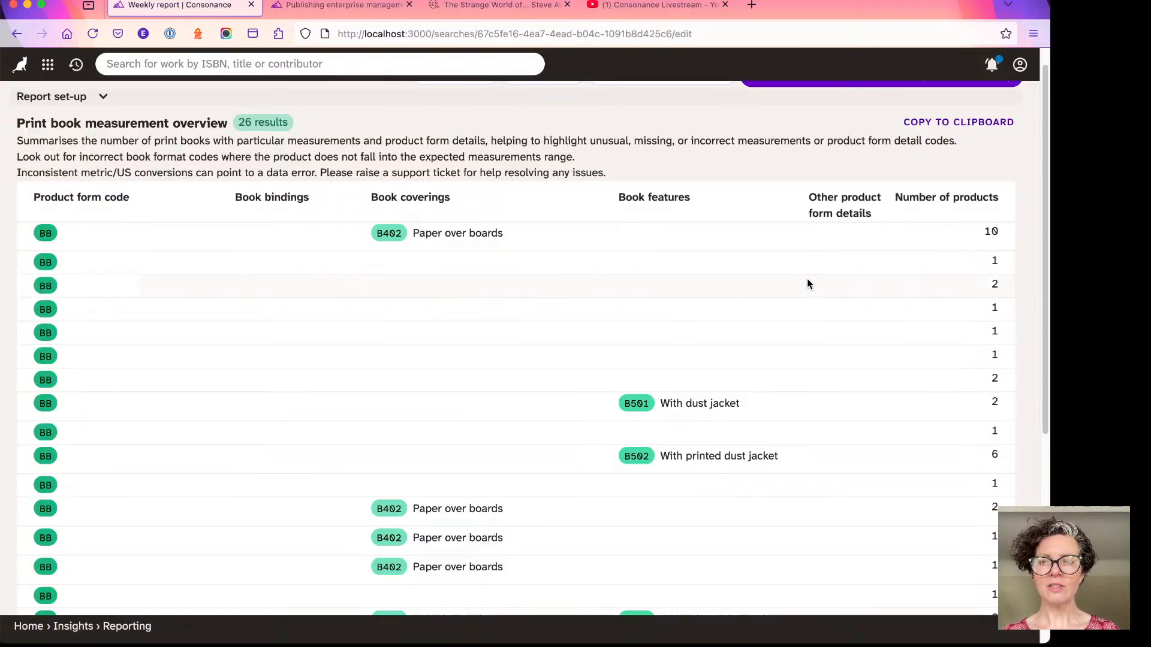
scroll(933, 478, down, 3)
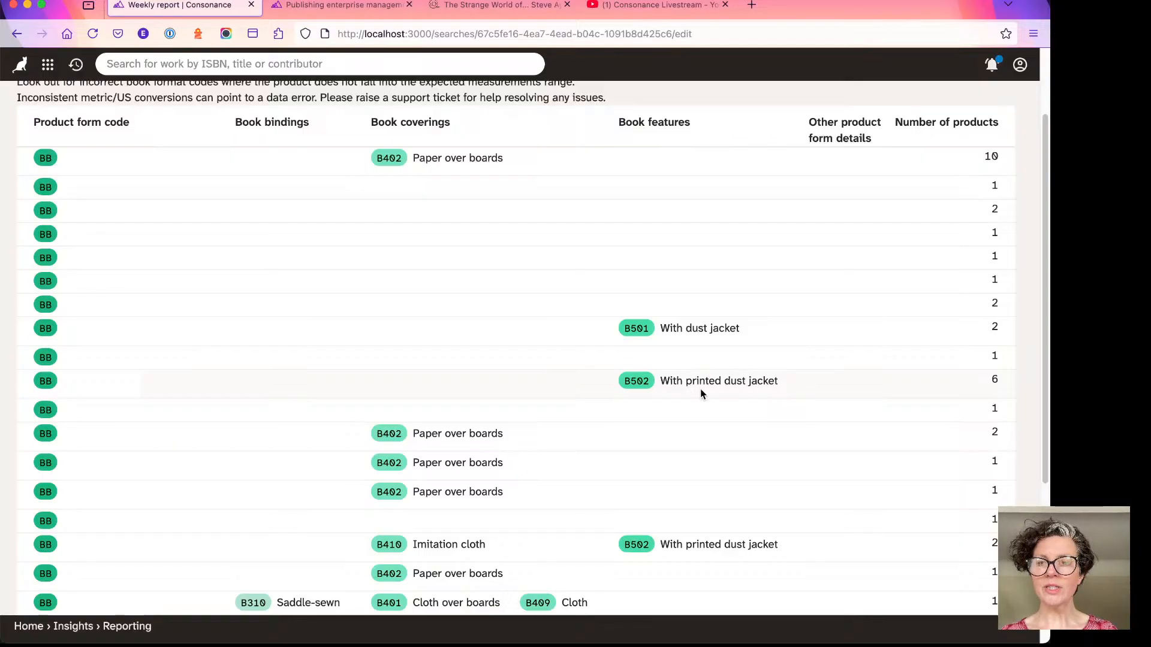
scroll(690, 393, left, 8)
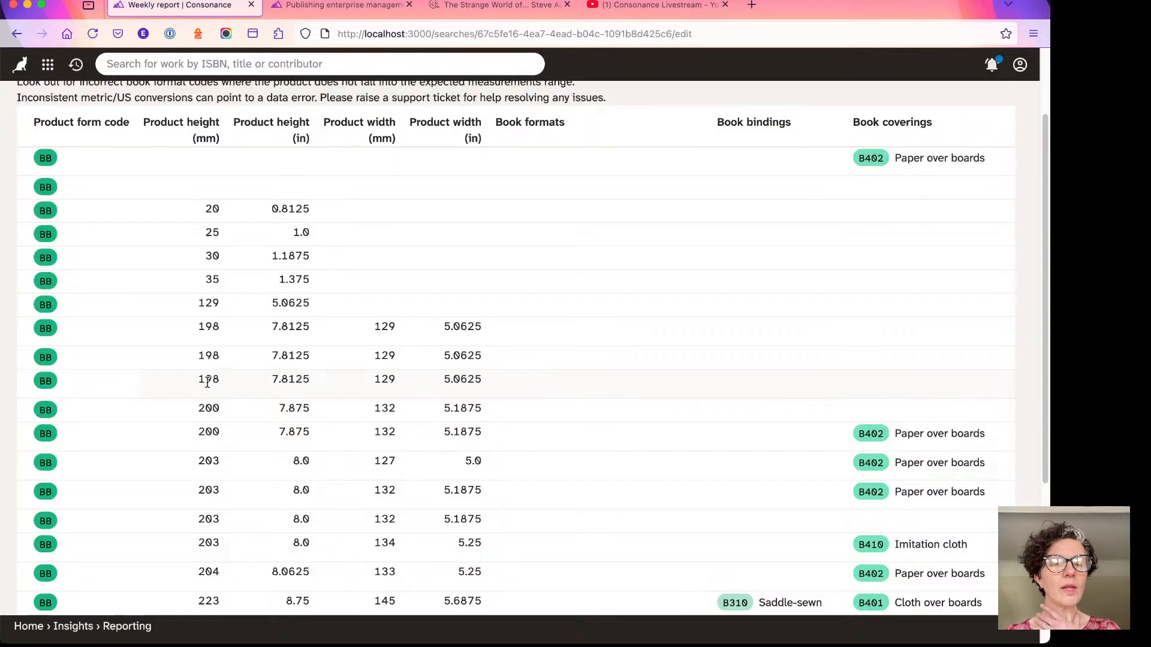
scroll(383, 392, up, 1)
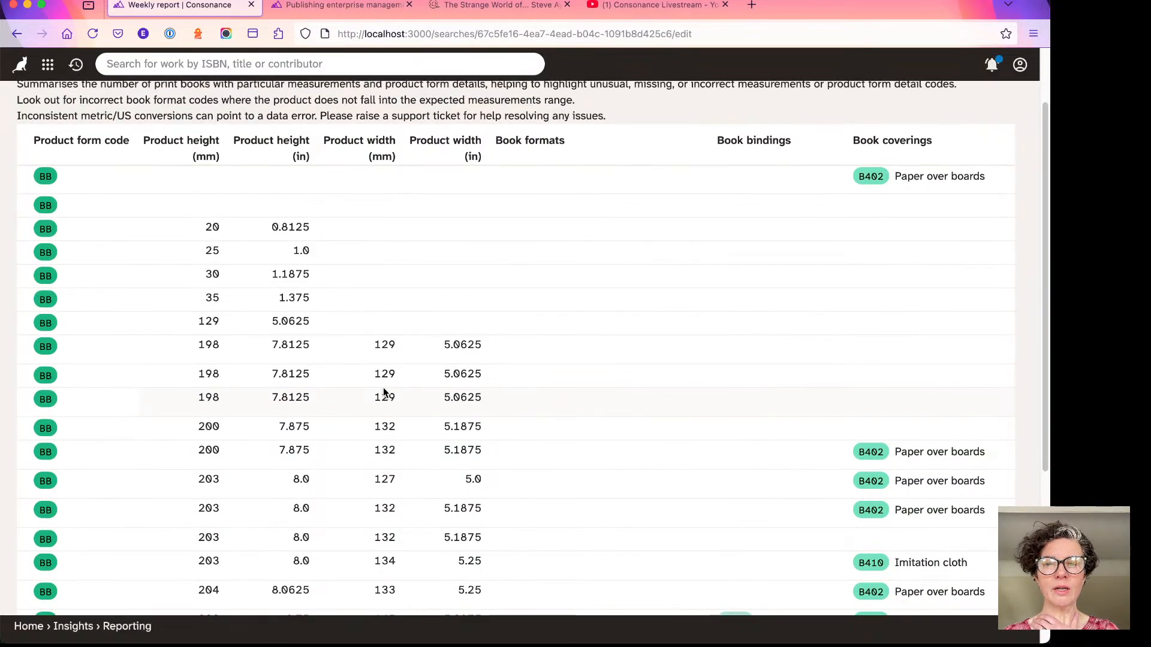
scroll(380, 404, right, 2)
scroll(375, 405, right, 1)
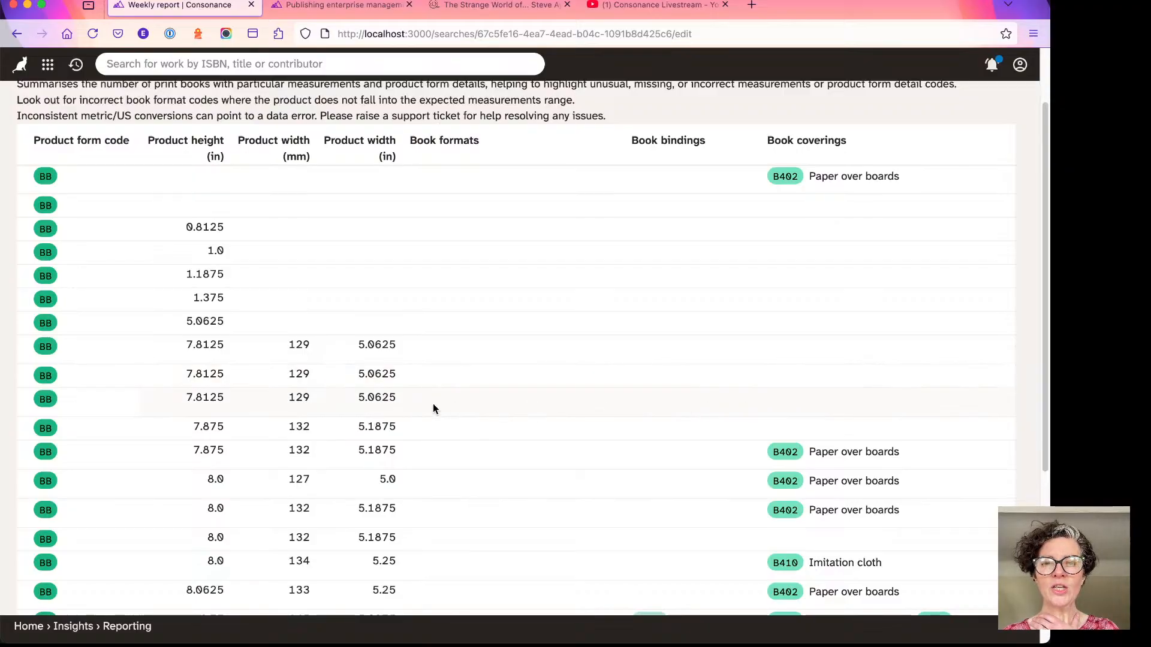
scroll(382, 407, left, 3)
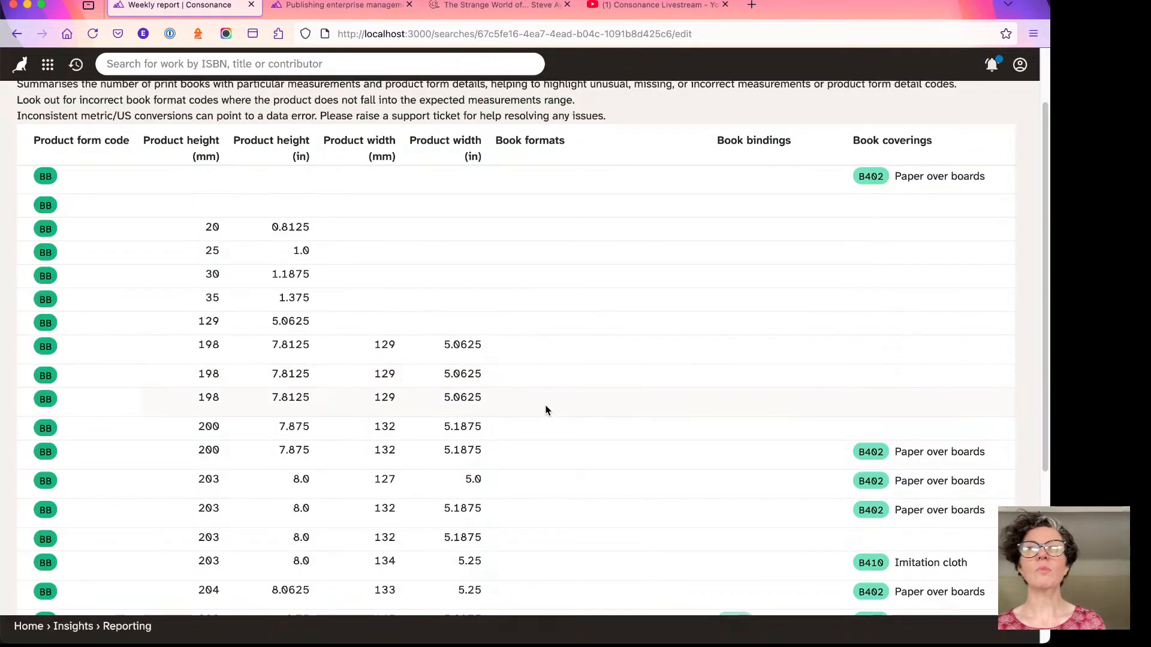
- Inspect the BC paperback rows at the end of the overview, comparing their measurements with their book formats
scroll(546, 410, down, 5)
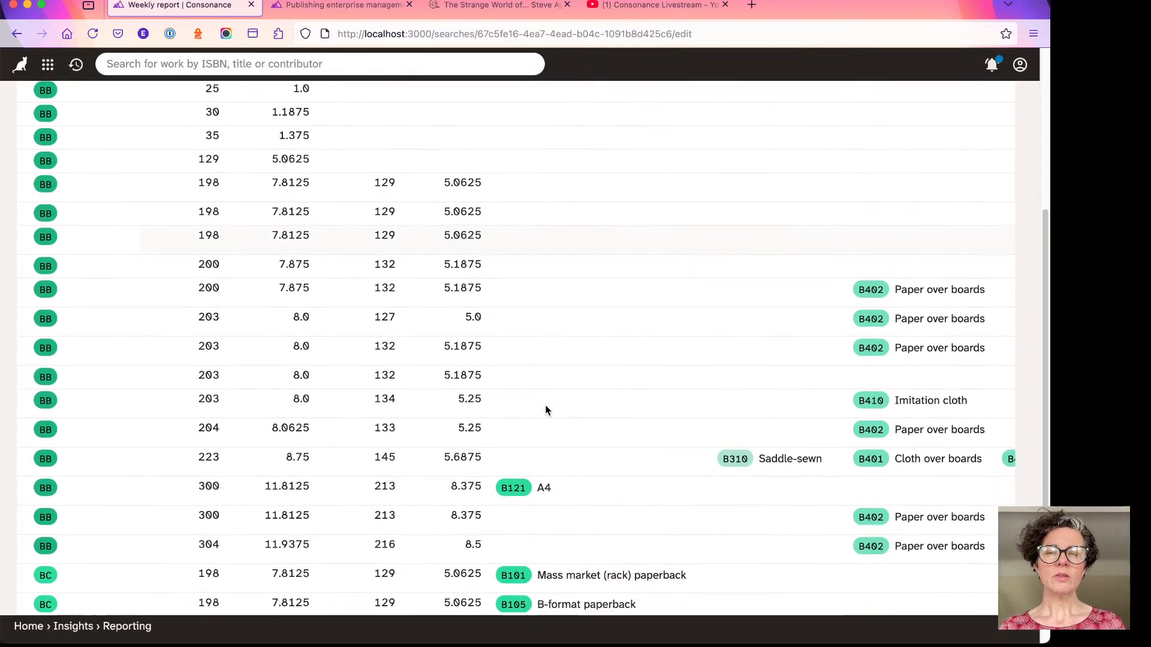
scroll(545, 411, down, 3)
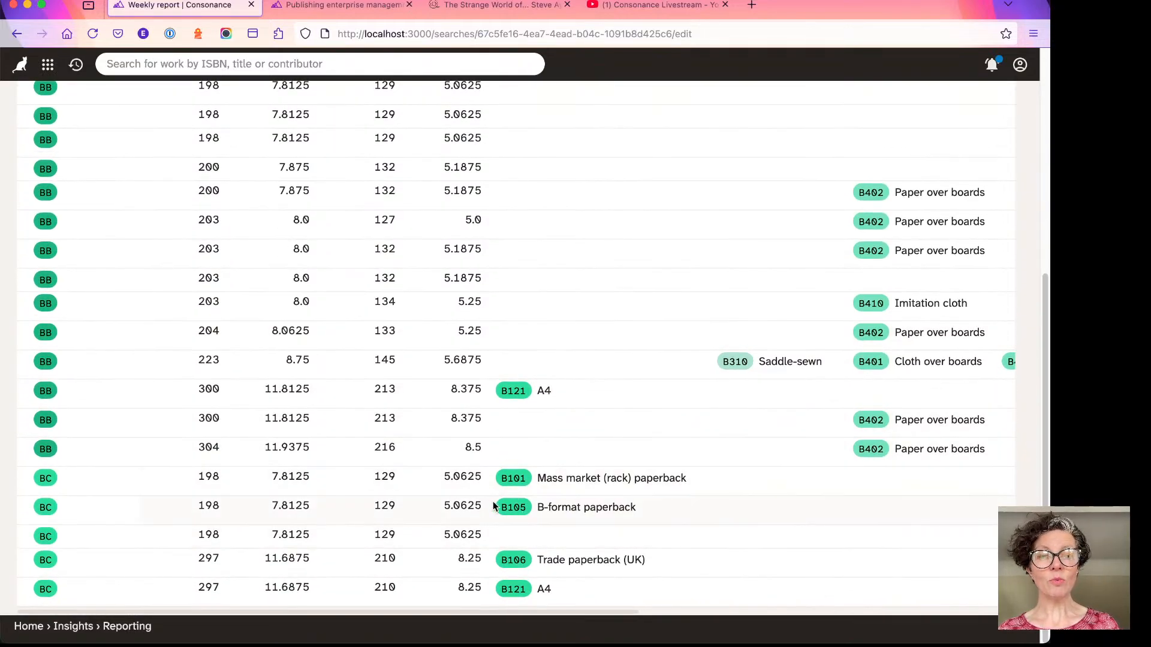
scroll(442, 512, right, 2)
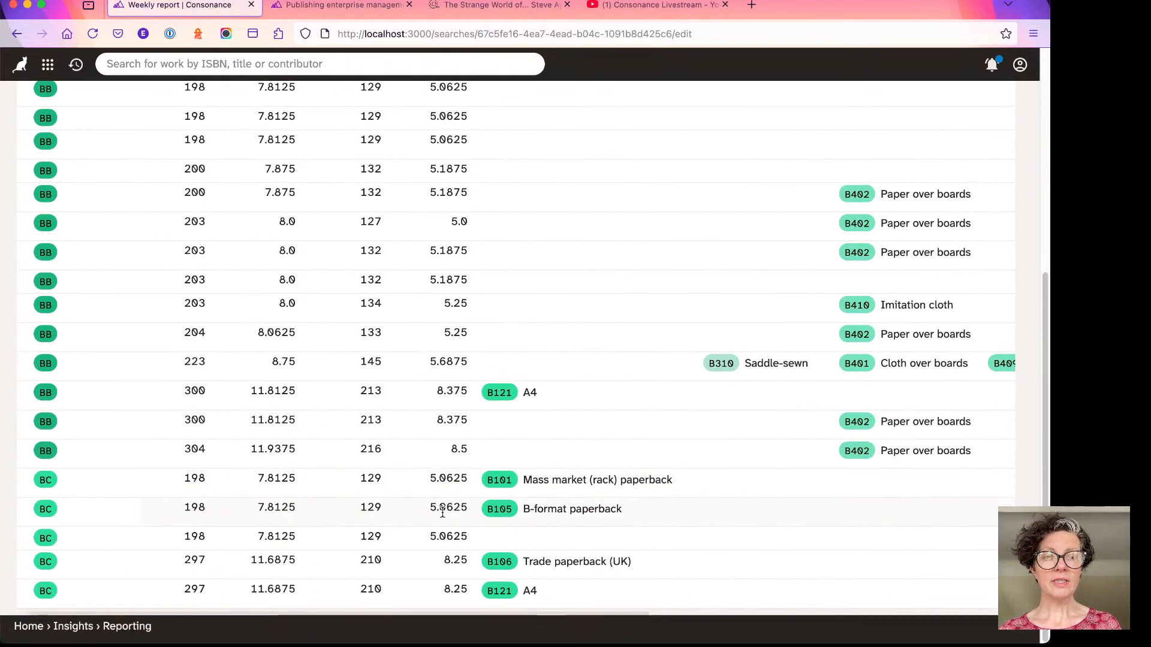
scroll(443, 512, right, 10)
scroll(442, 512, left, 9)
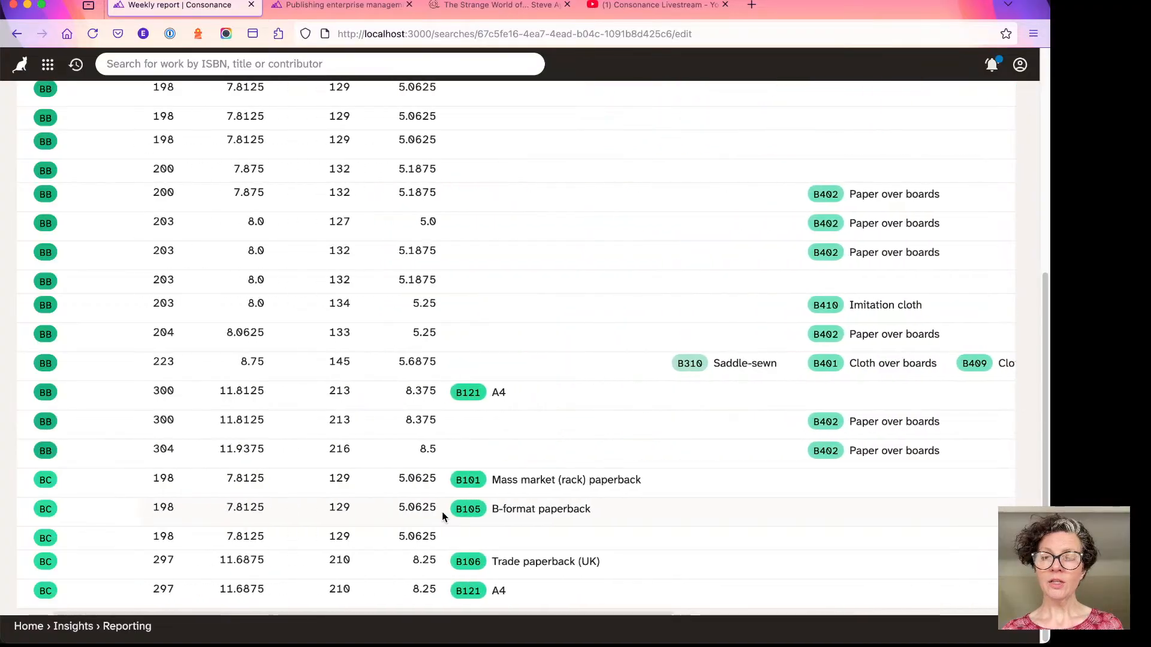
- Check the book binding and covering columns for the last overview rows, and view the displays and actions available for the report
scroll(443, 514, left, 3)
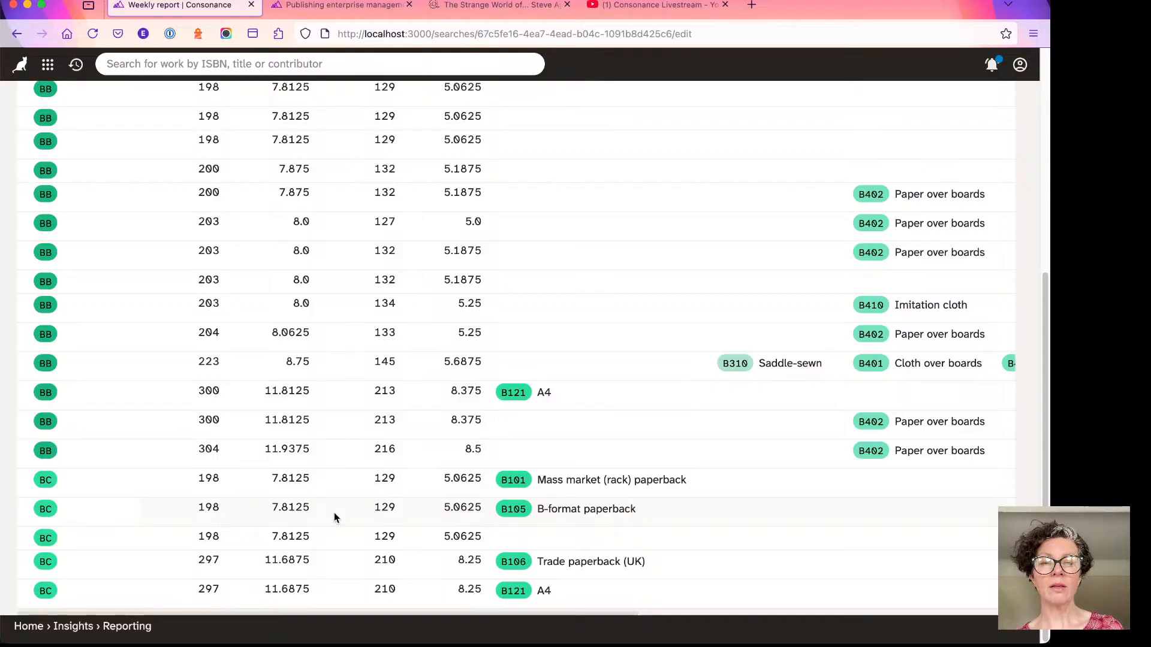
scroll(354, 509, right, 5)
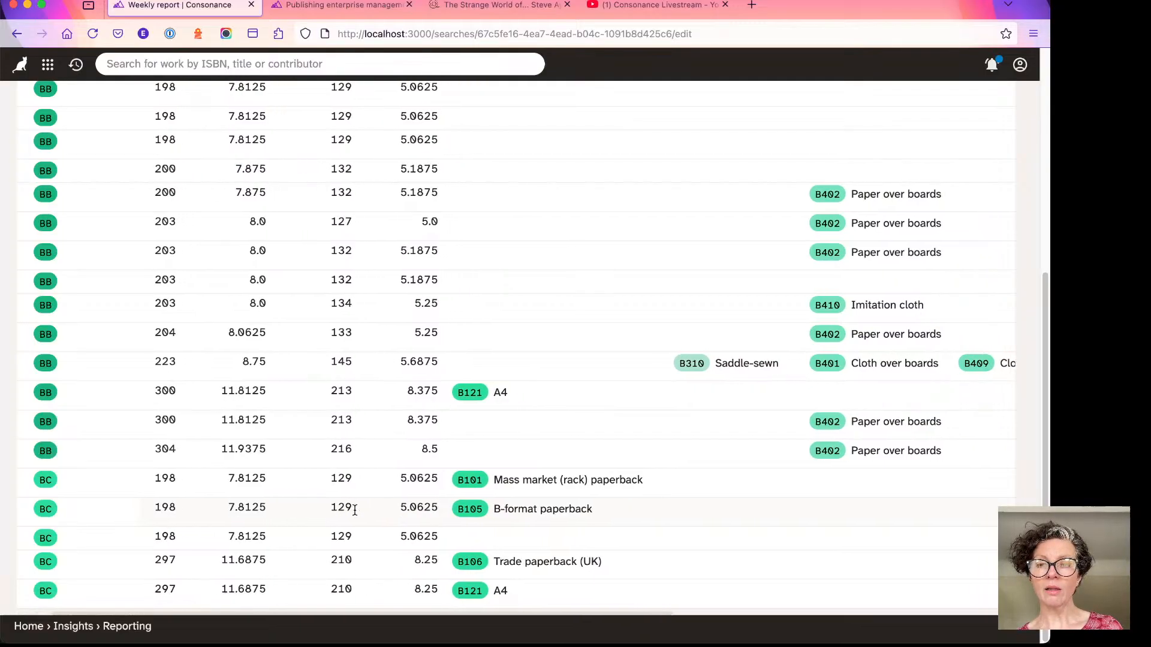
scroll(458, 511, right, 5)
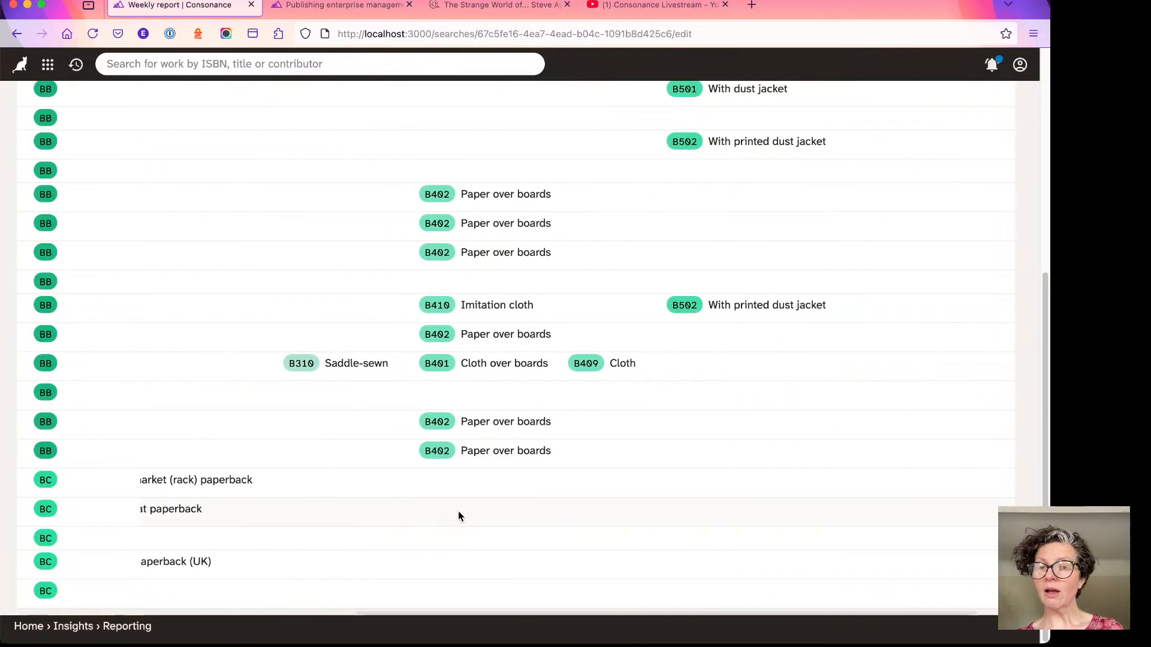
scroll(458, 511, left, 8)
scroll(459, 511, left, 2)
scroll(458, 511, up, 10)
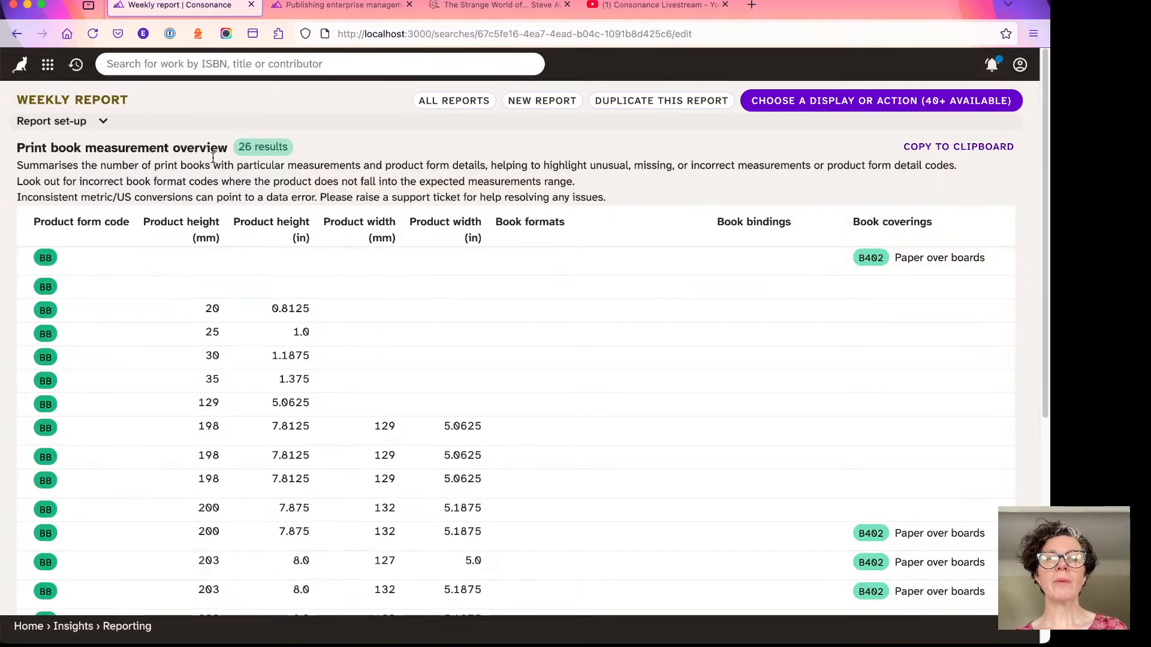
click(811, 111)
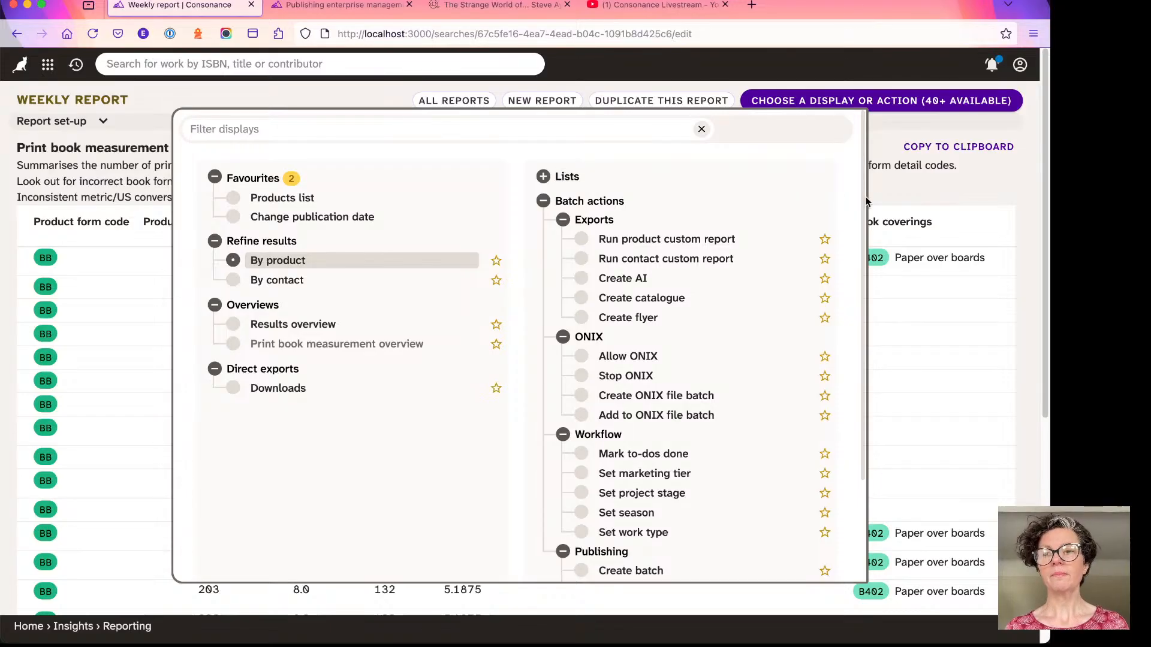
click(913, 186)
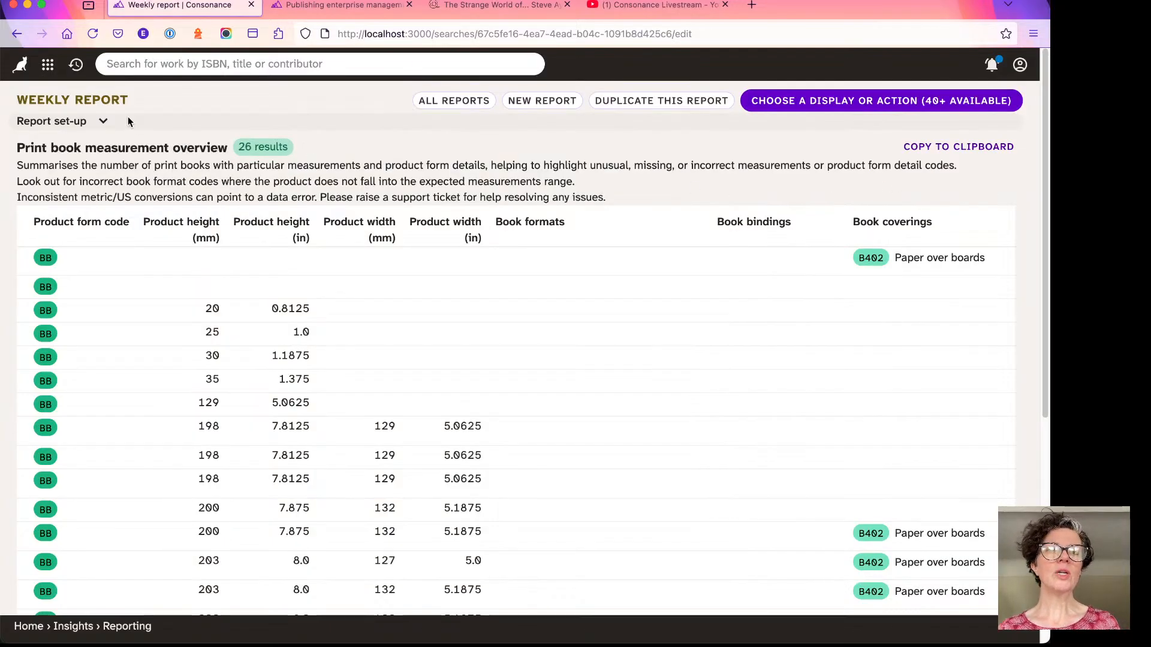
- Open the Metadata checks and look through the failed, passed, blocked and suppressed outcomes of the whole list of checks
click(52, 72)
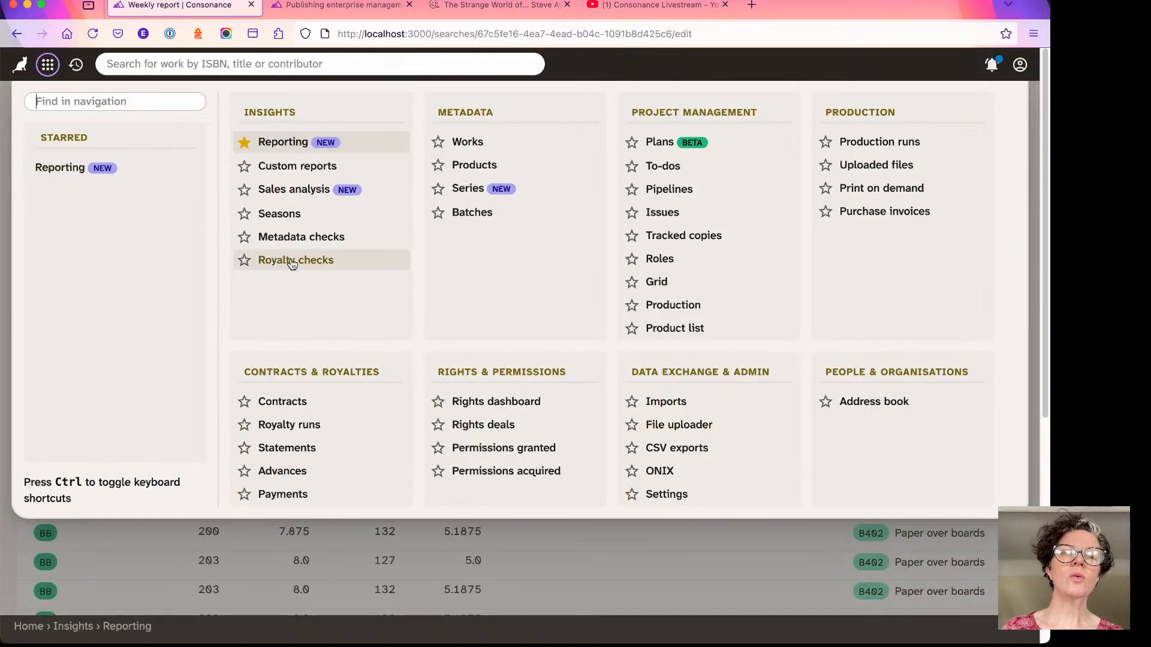
click(293, 239)
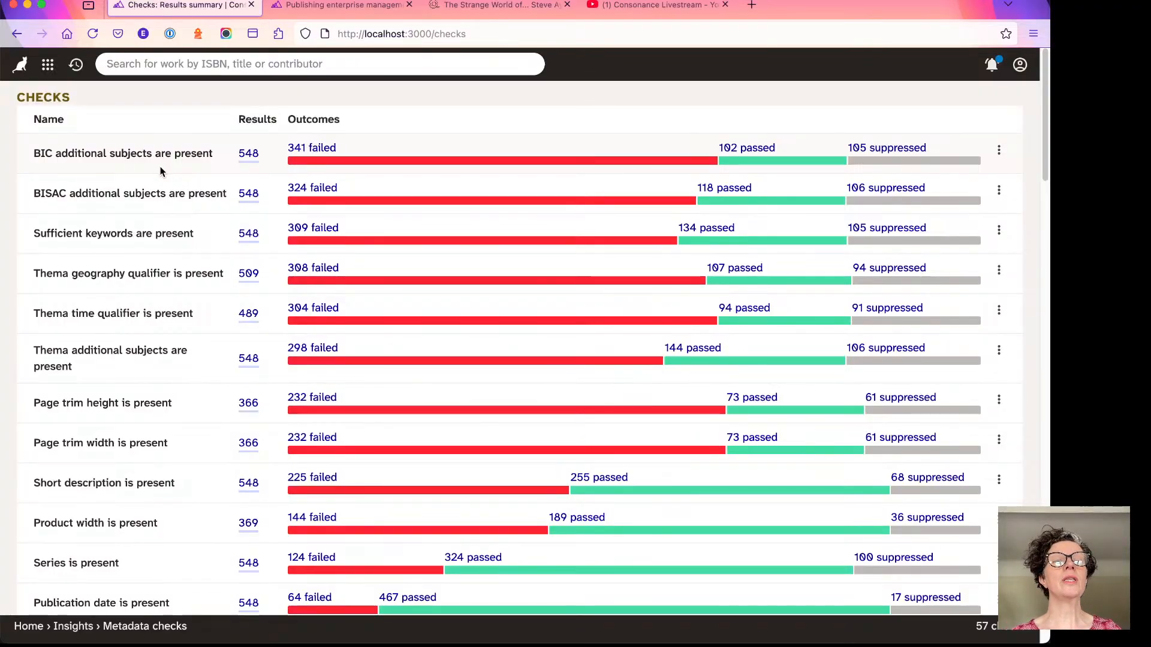
scroll(161, 168, down, 3)
scroll(160, 174, down, 1)
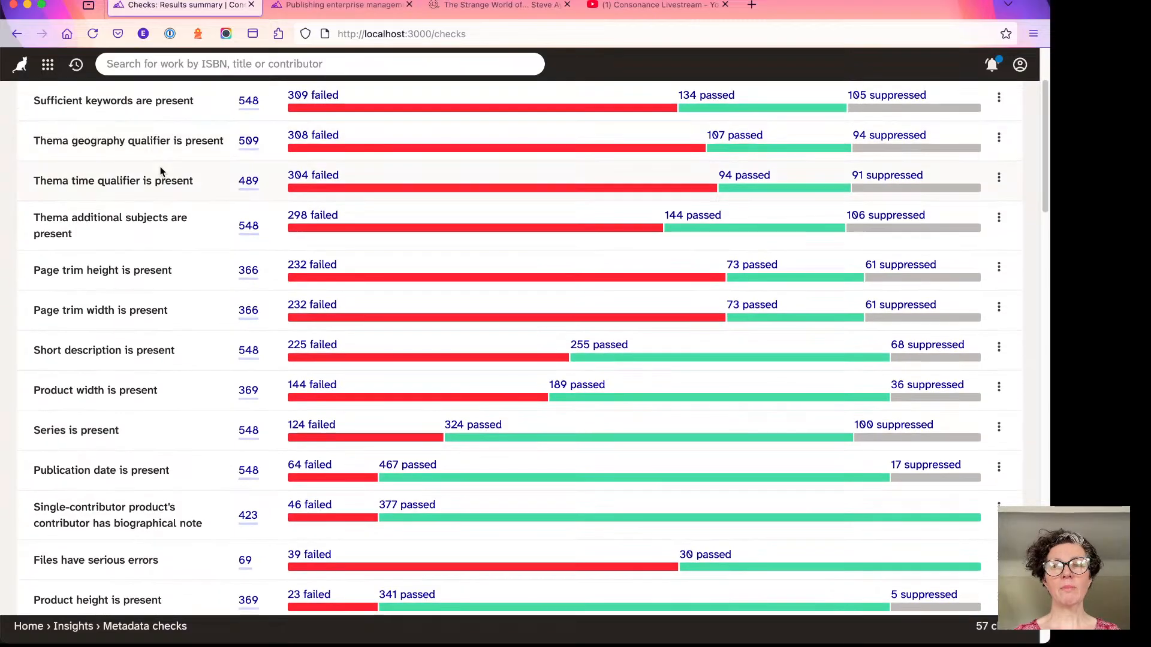
scroll(162, 168, up, 1)
scroll(187, 144, down, 3)
scroll(187, 144, down, 10)
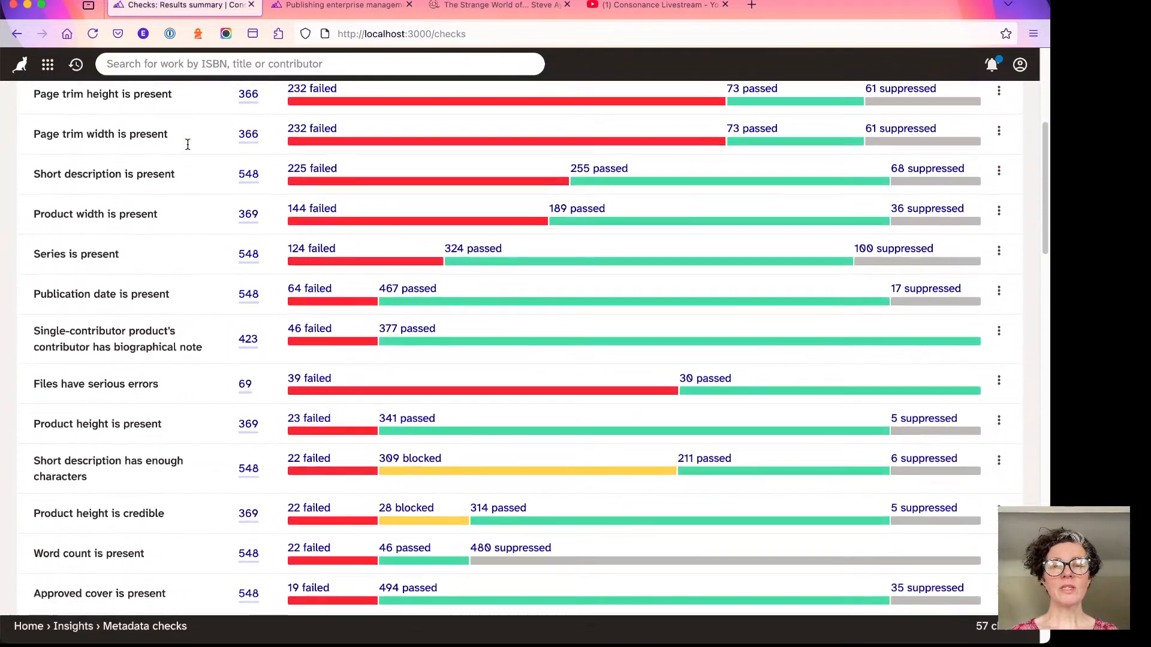
scroll(187, 143, down, 20)
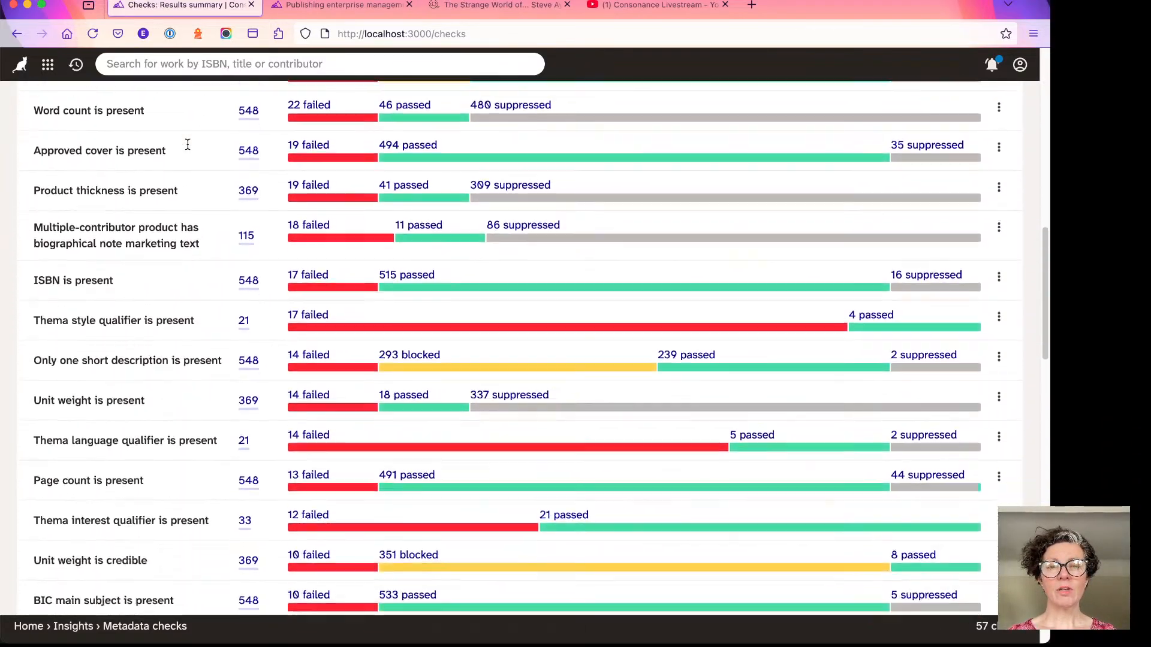
scroll(187, 144, down, 2)
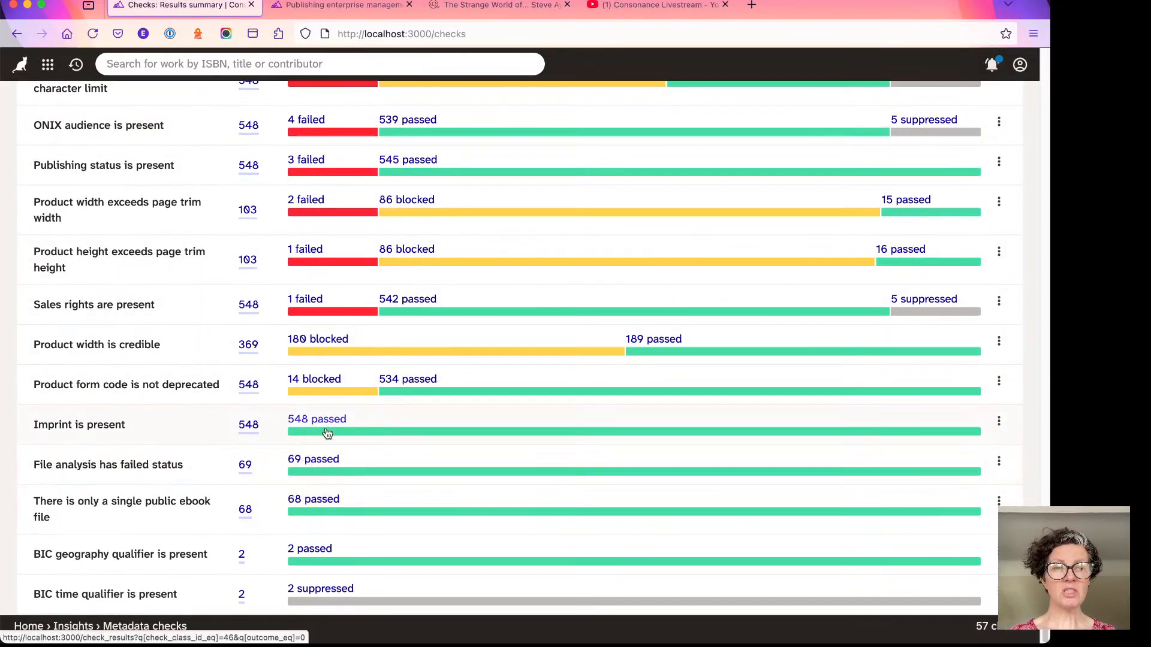
scroll(358, 440, up, 6)
scroll(358, 443, up, 20)
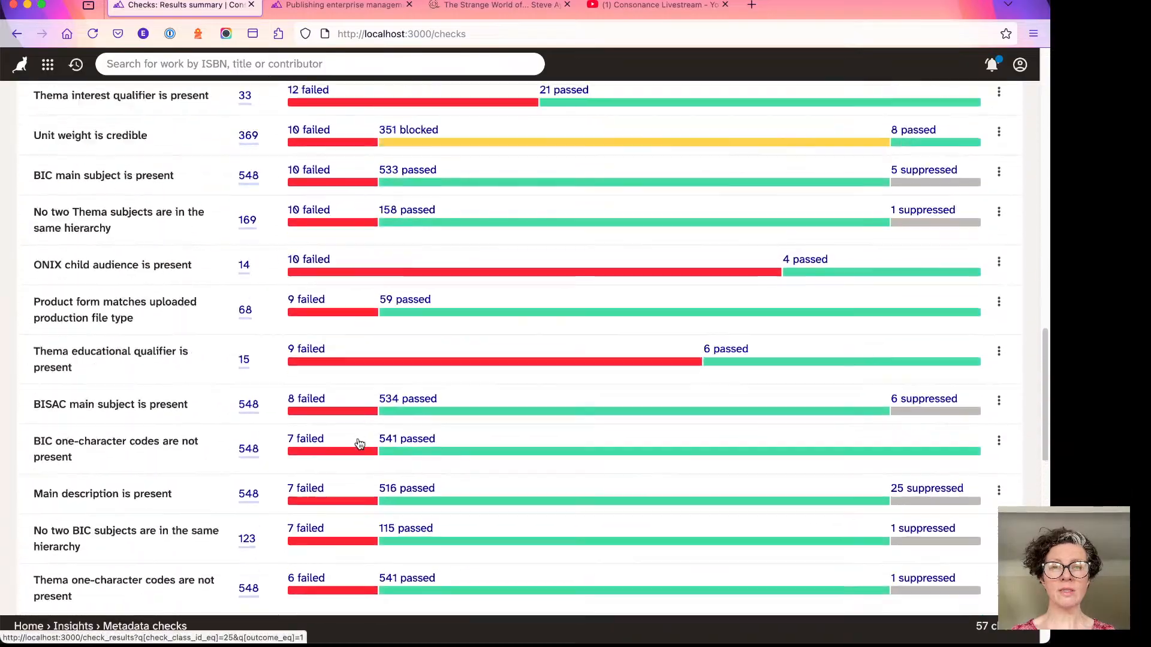
scroll(344, 414, up, 6)
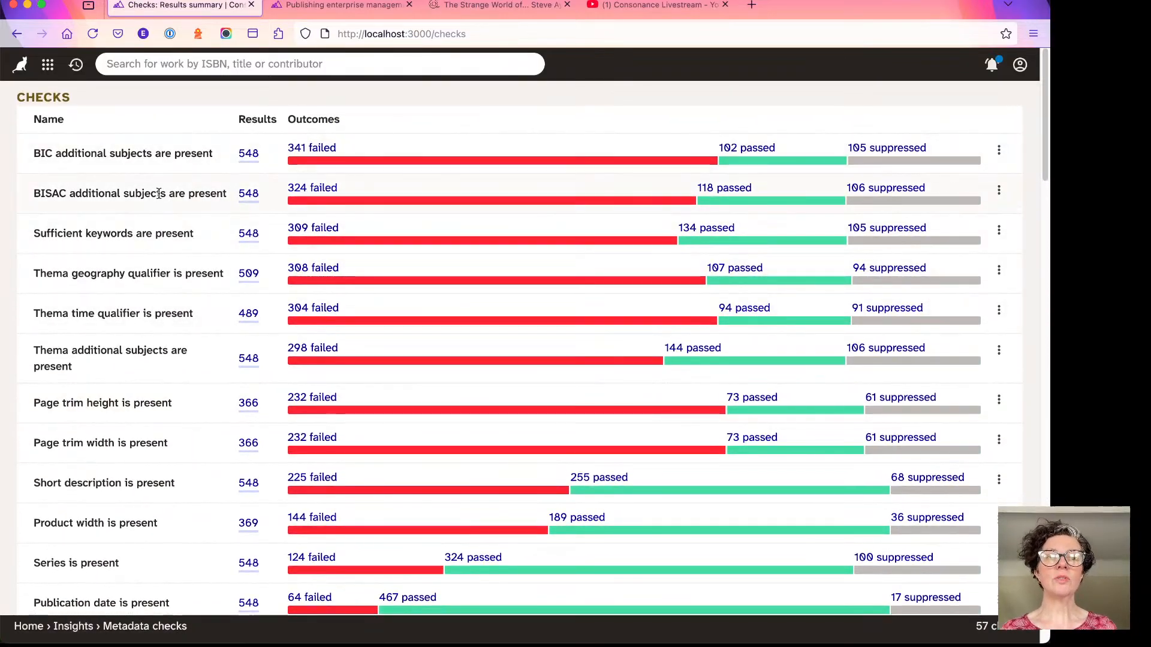
- View the products that failed the "Thema time qualifier is present" check, and return to the Weekly report
click(324, 308)
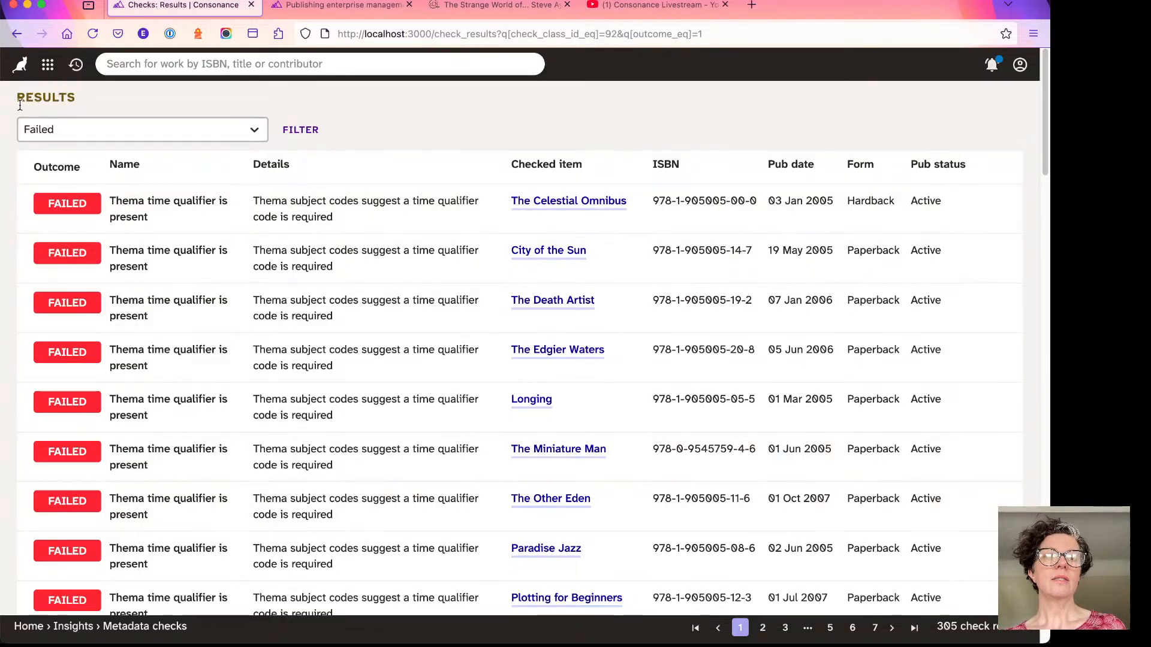
click(17, 34)
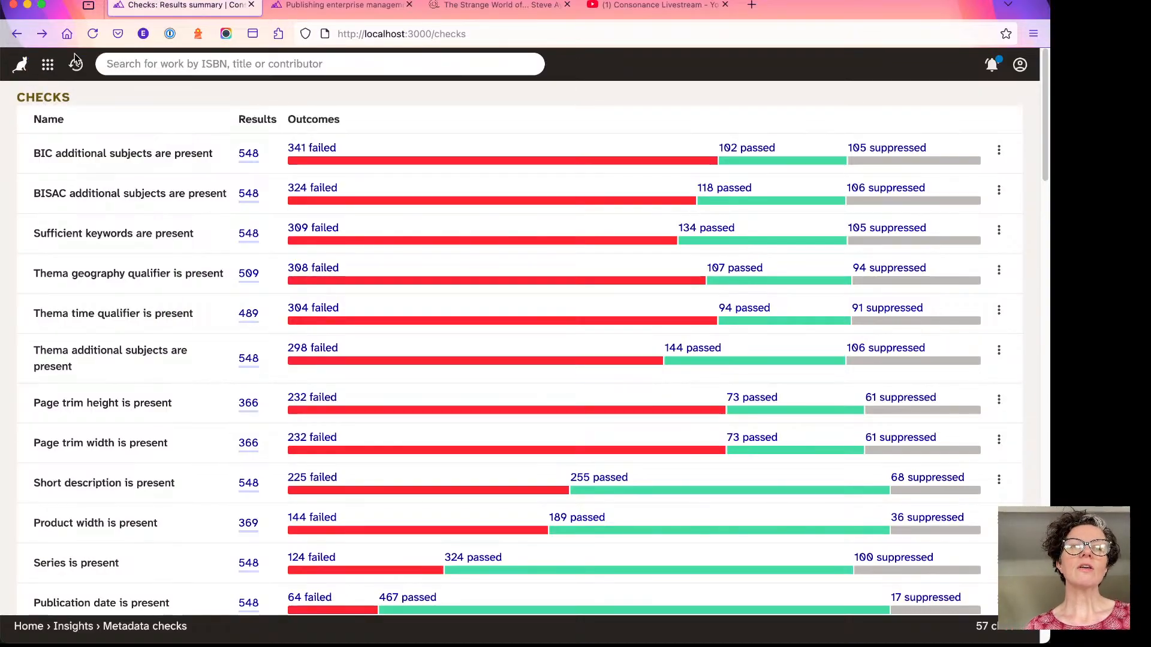
click(16, 35)
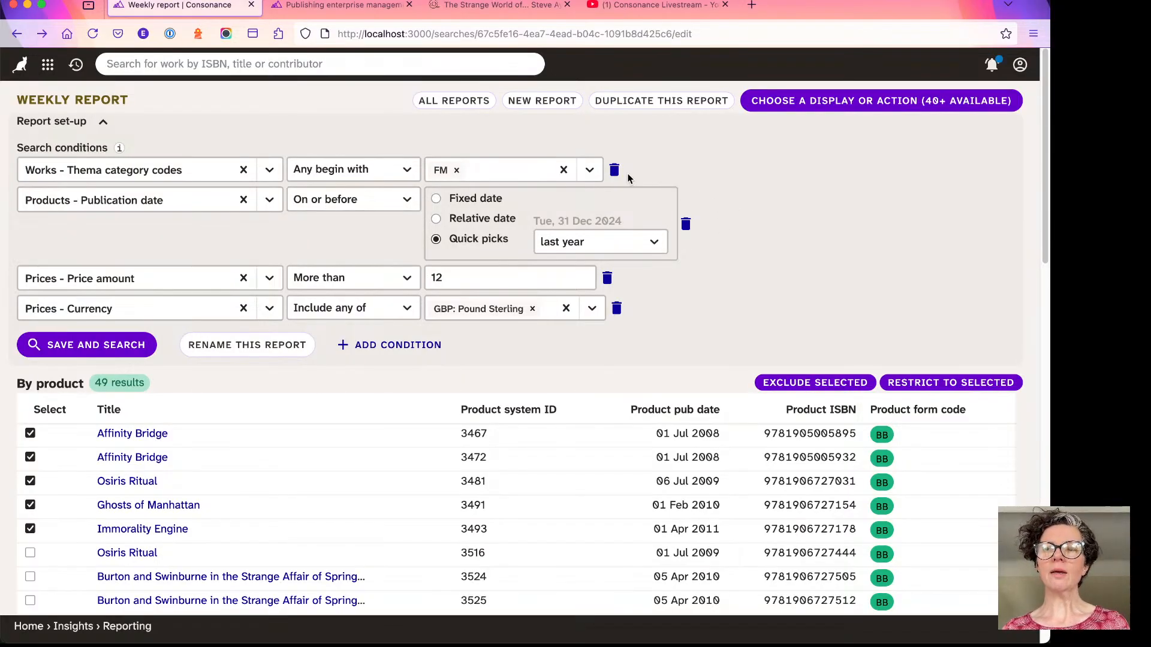
- Switch to the slide presentation and advance from the Measurements slide to "From our own correspondence"
key(super+Tab)
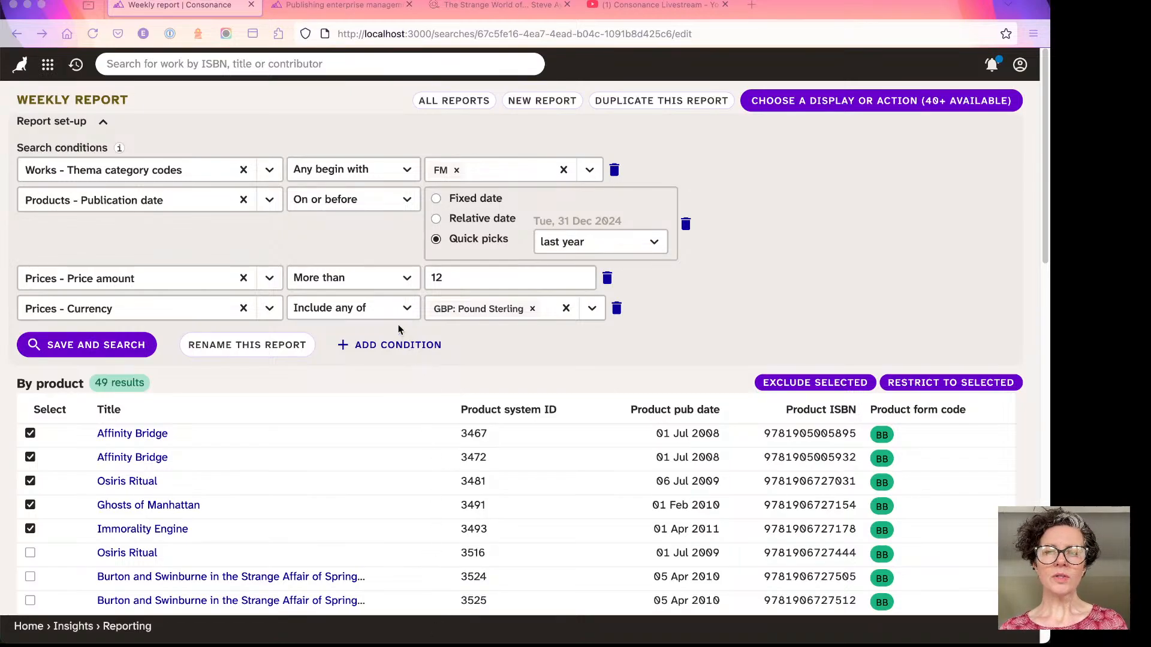
key(super+Tab)
key(super+Tab)
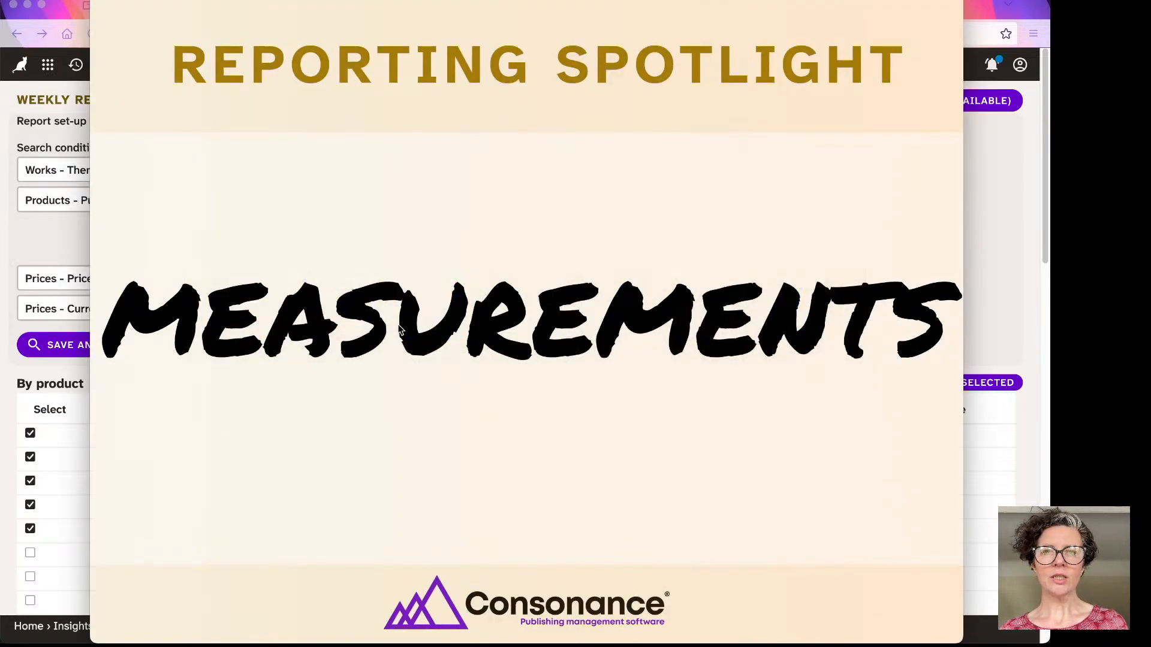
key(Right)
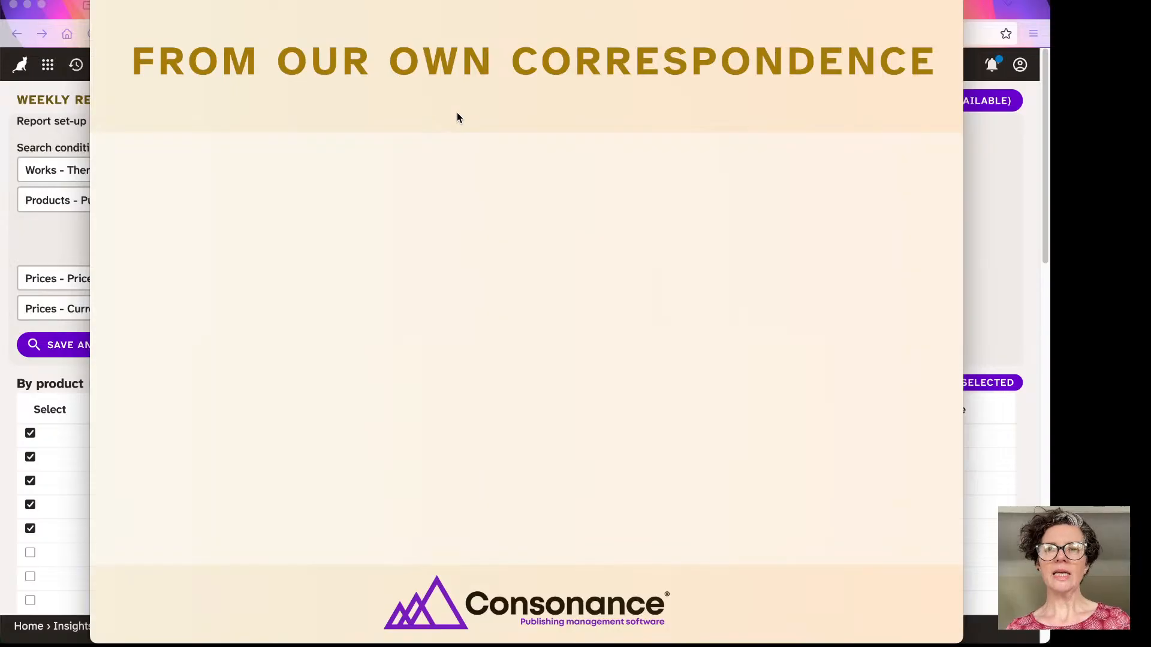
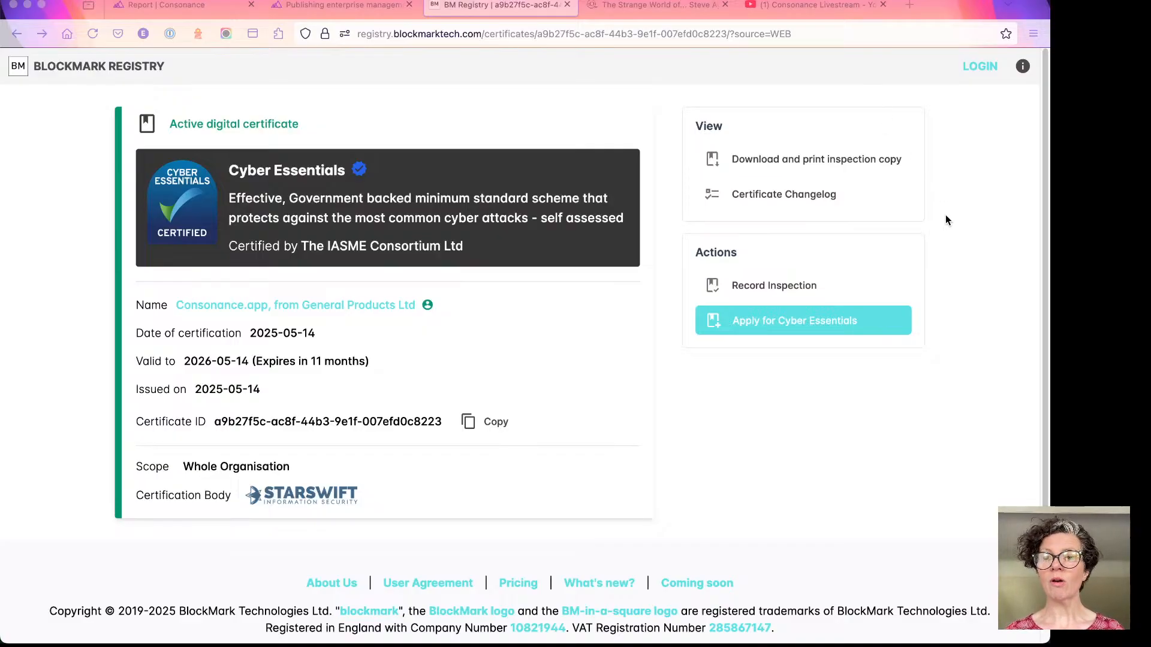
- Follow the Apply for Cyber Essentials action from the BlockMark certificate and continue to the external IASME site
scroll(858, 195, down, 1)
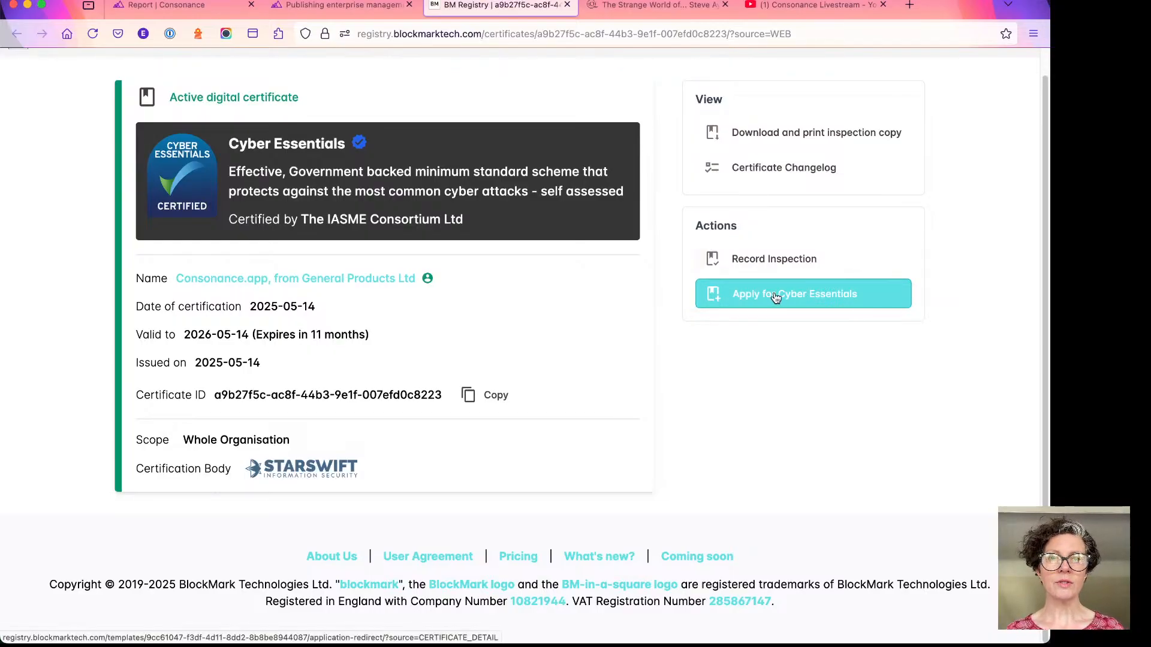
click(776, 296)
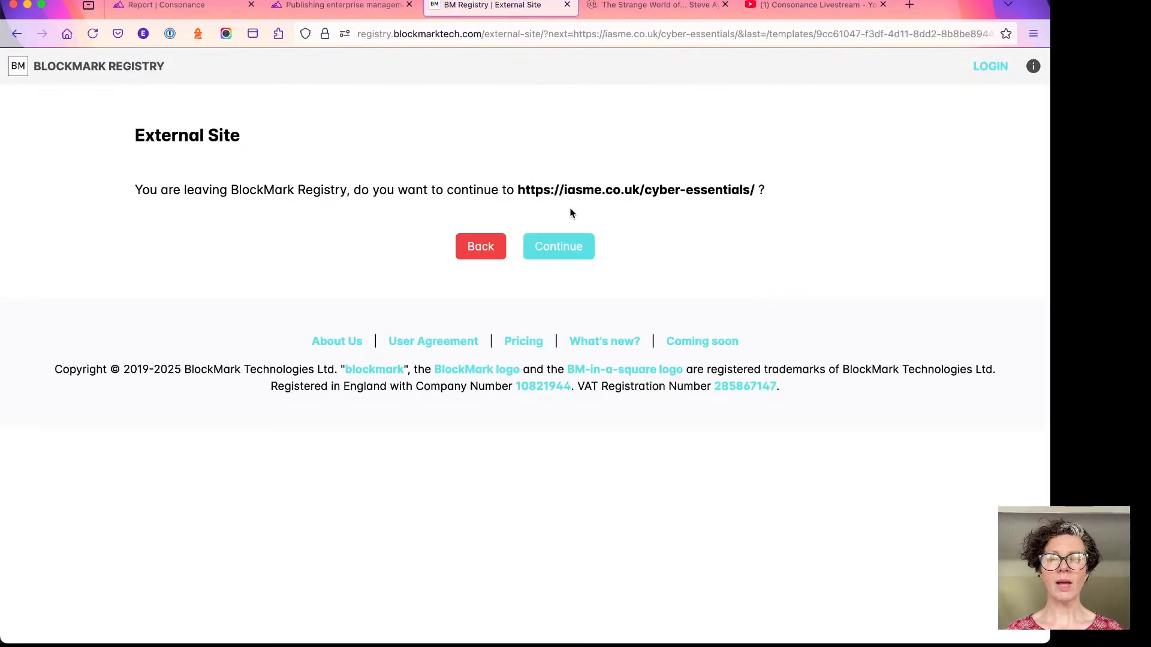
click(563, 248)
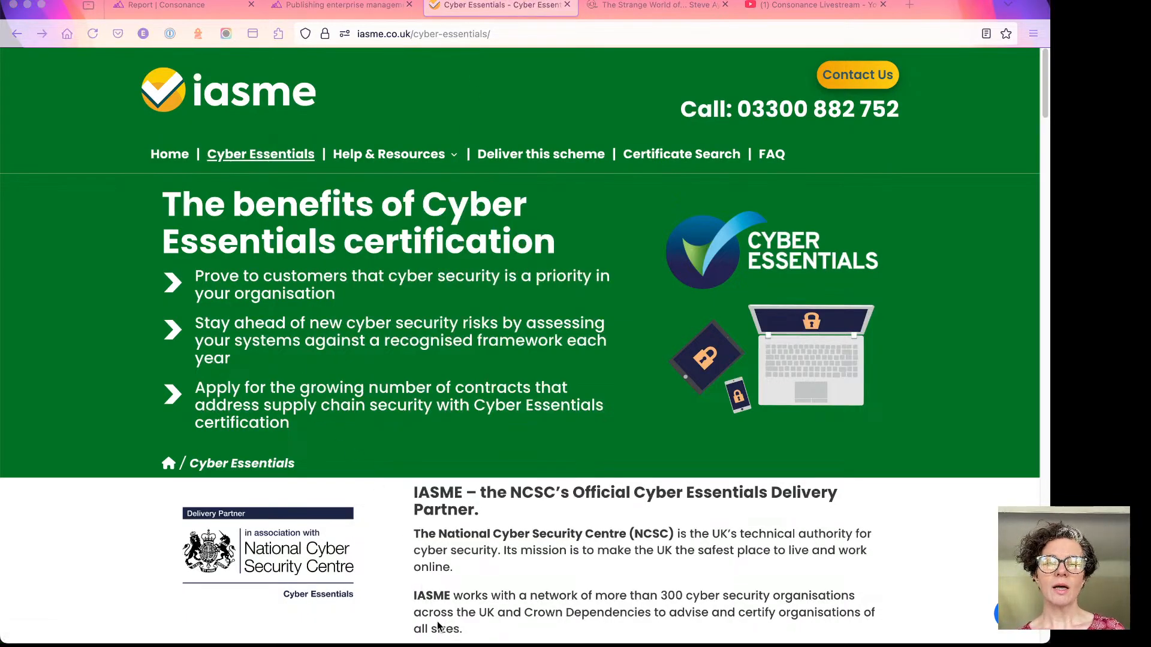
- Examine the benefits of Cyber Essentials certification and the introduction to IASME as the delivery partner
scroll(368, 542, down, 1)
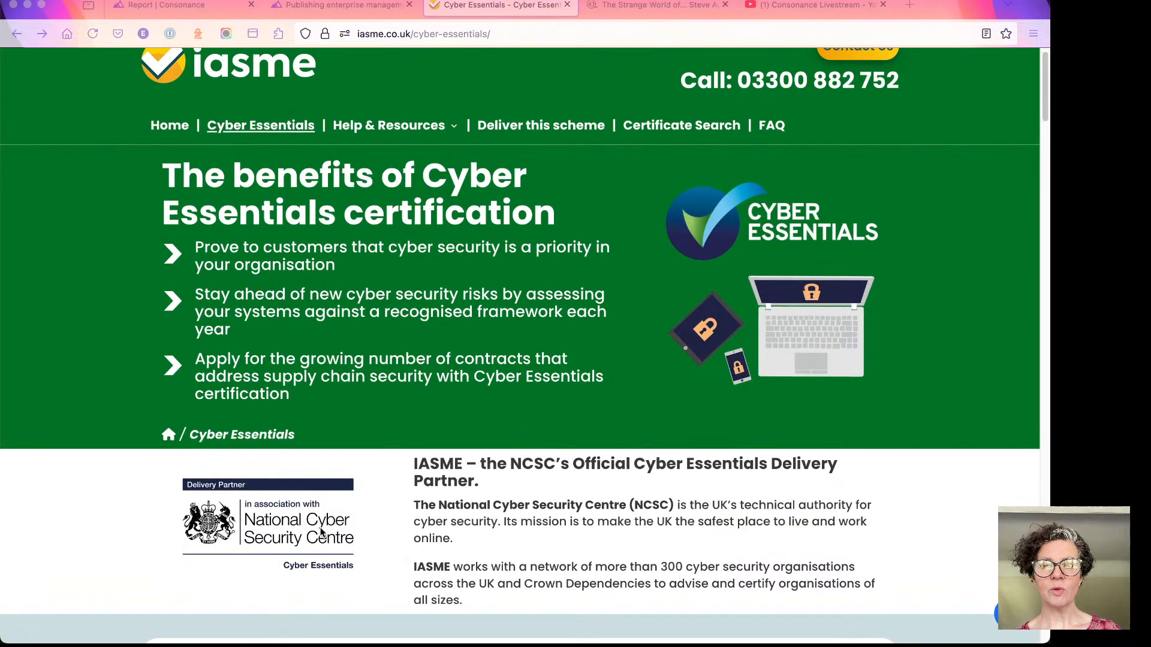
scroll(313, 516, up, 1)
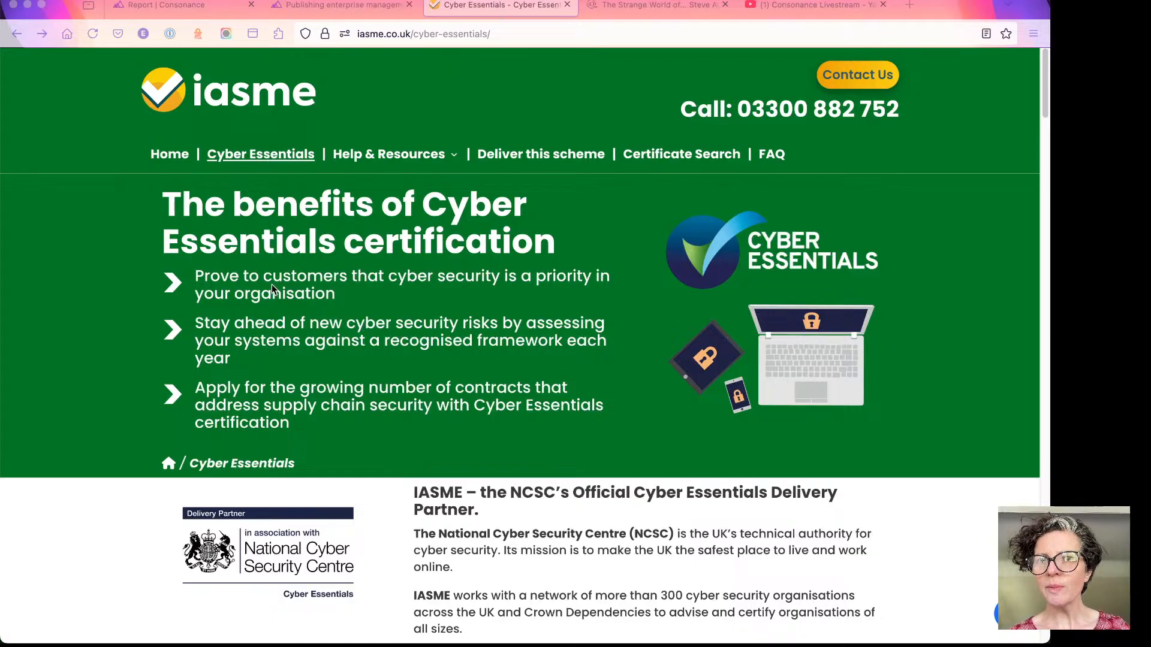
scroll(170, 268, down, 1)
scroll(169, 268, up, 1)
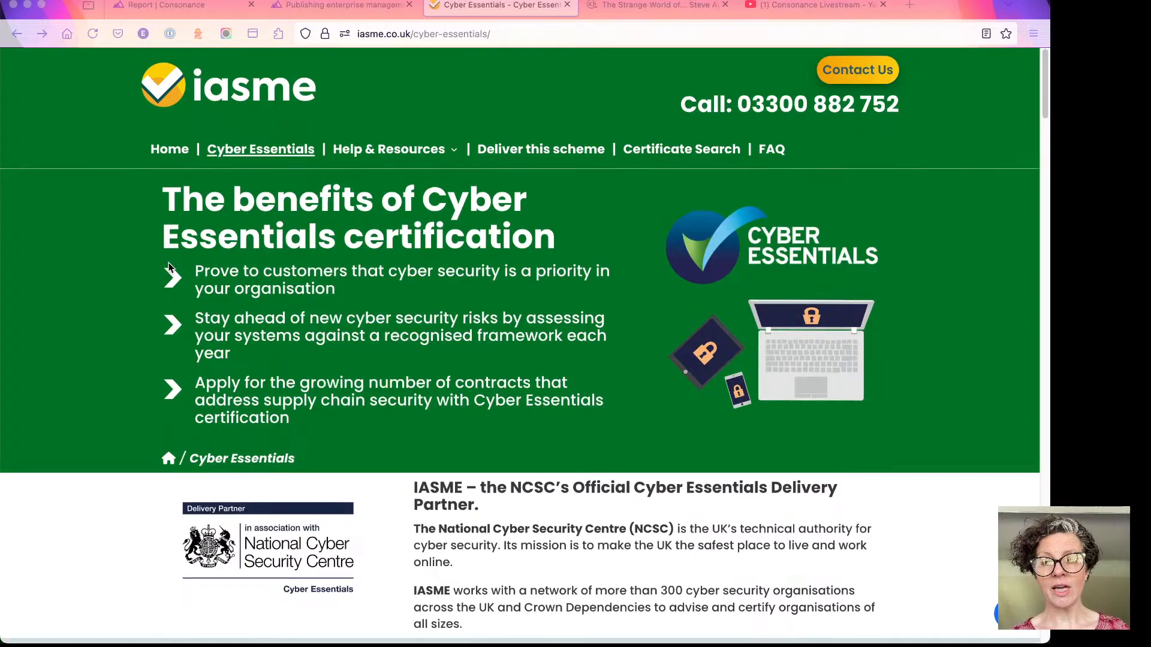
scroll(169, 268, down, 1)
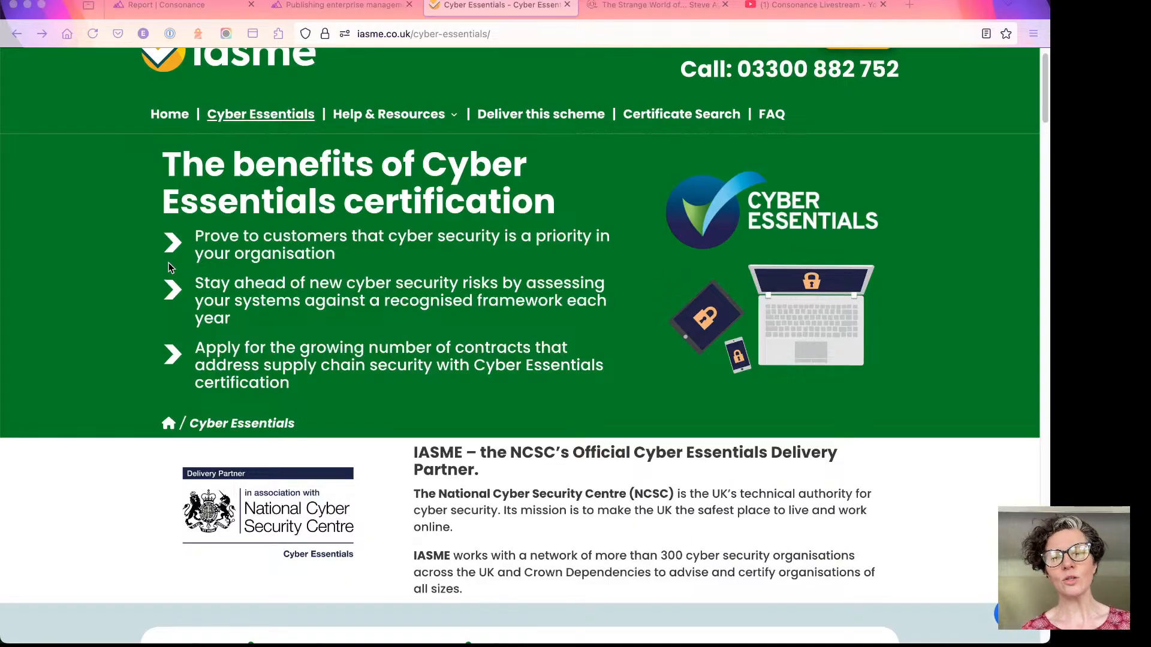
scroll(238, 277, up, 1)
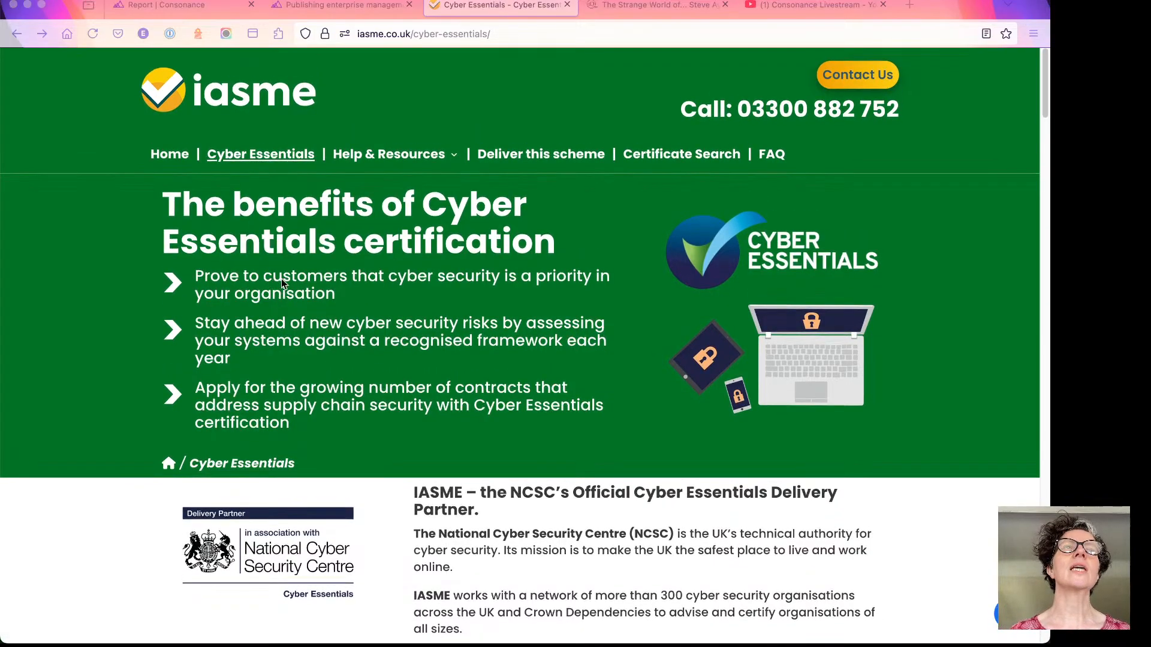
scroll(282, 284, down, 1)
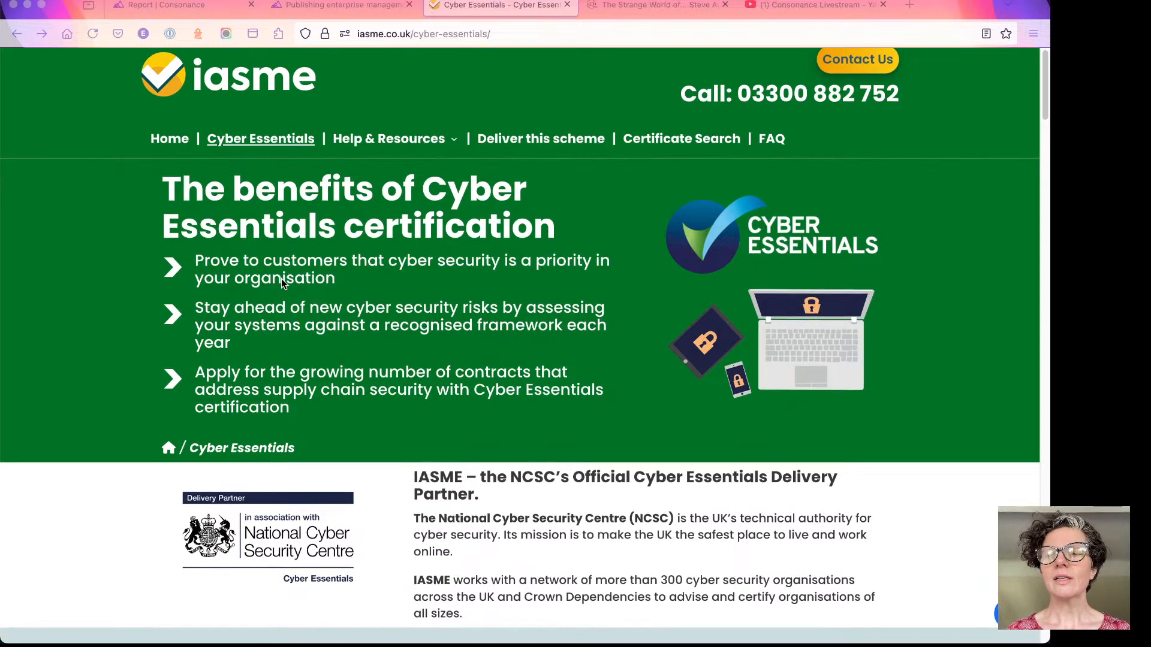
scroll(282, 280, up, 1)
scroll(282, 268, down, 1)
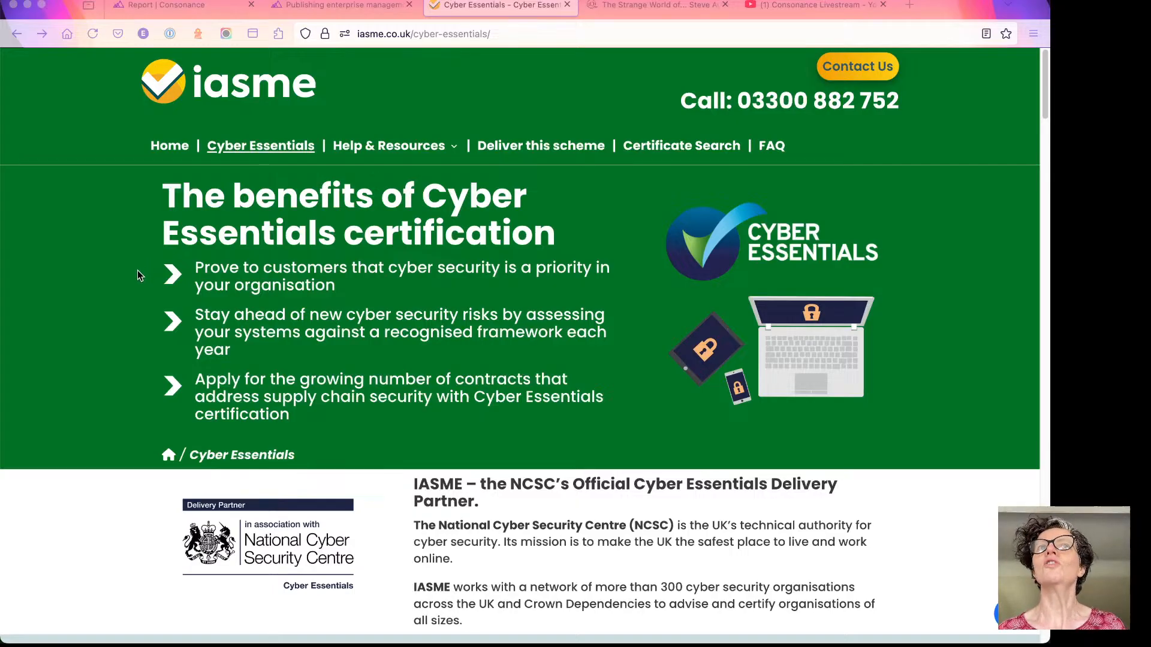
- Read on to the "What is Cyber Essentials?" section of the IASME page
scroll(136, 277, down, 1)
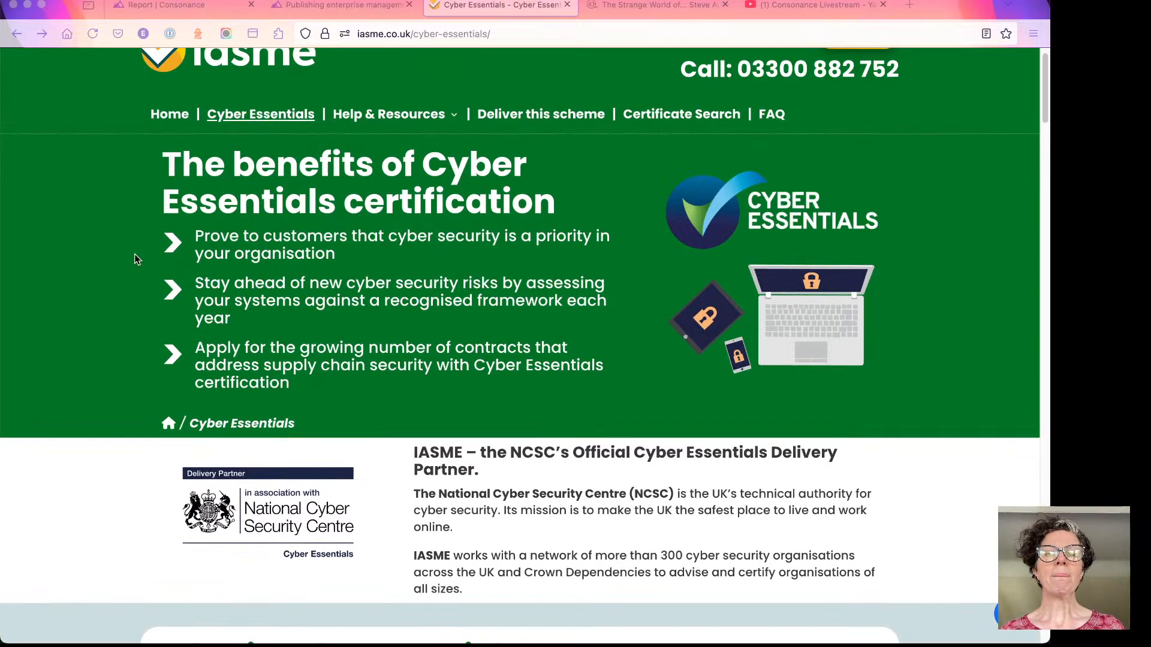
scroll(135, 264, down, 3)
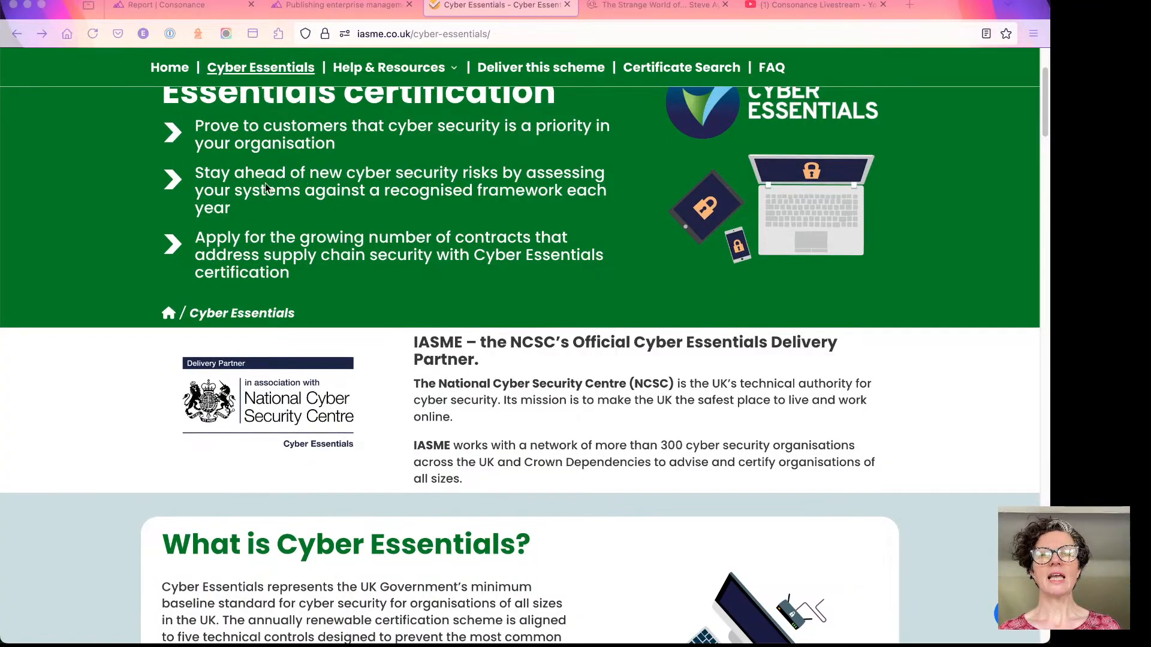
scroll(159, 201, down, 2)
scroll(187, 254, down, 4)
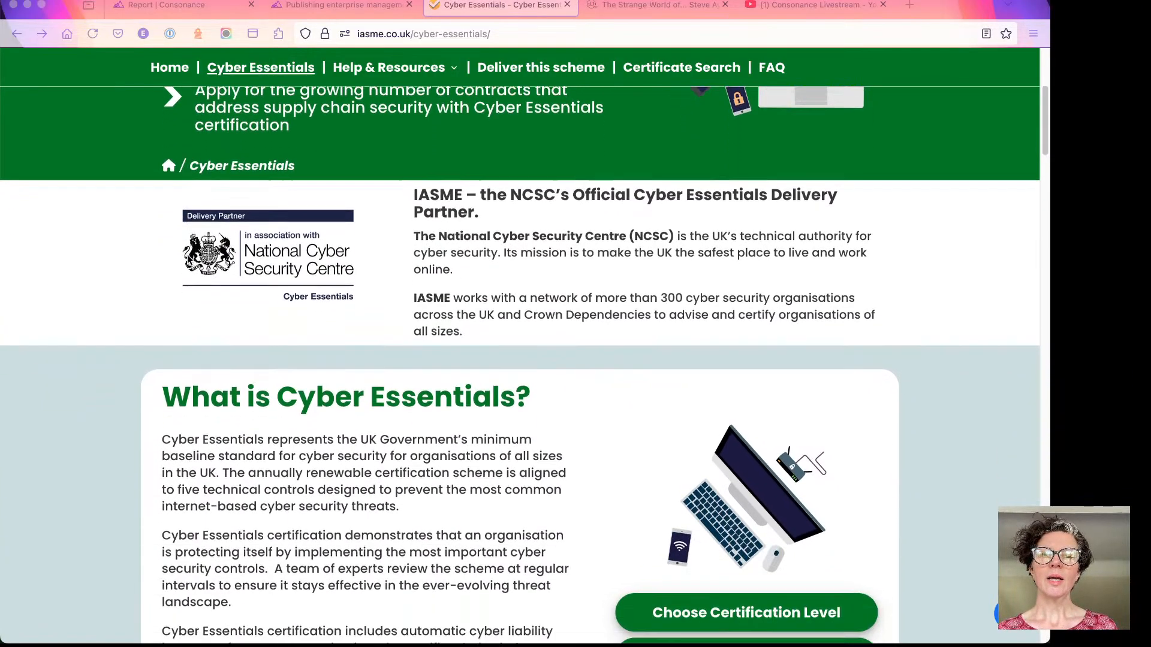
scroll(187, 260, down, 1)
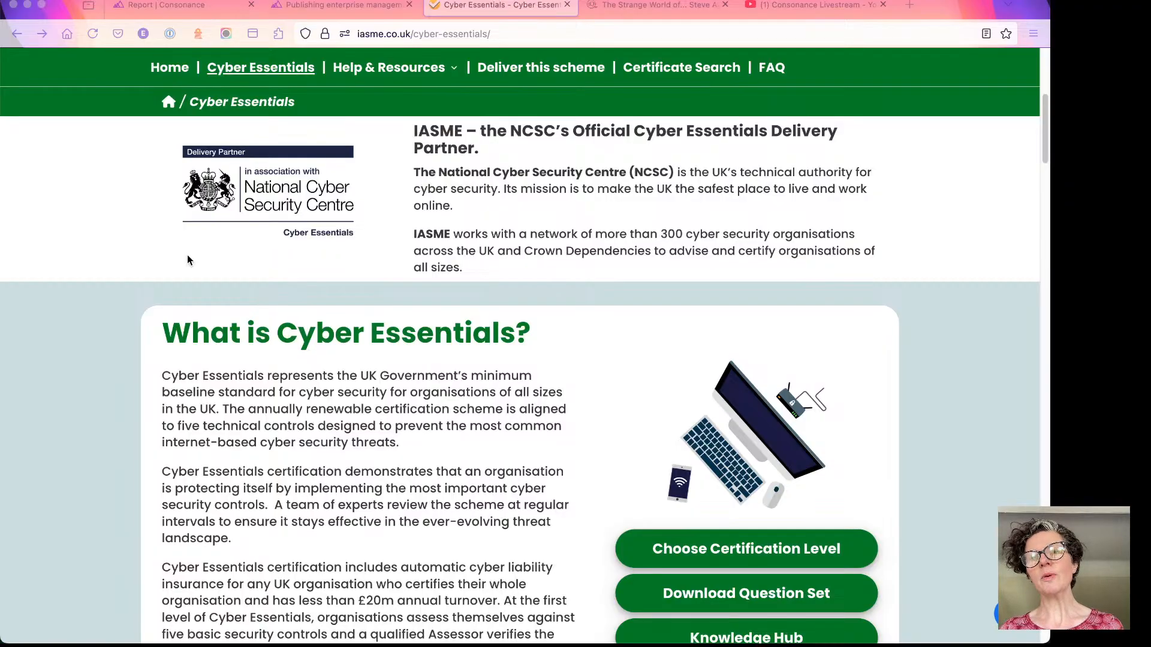
- Read the Cyber Essentials overview and examine how the Level One self-assessment works and is priced by organisation size
scroll(187, 259, down, 5)
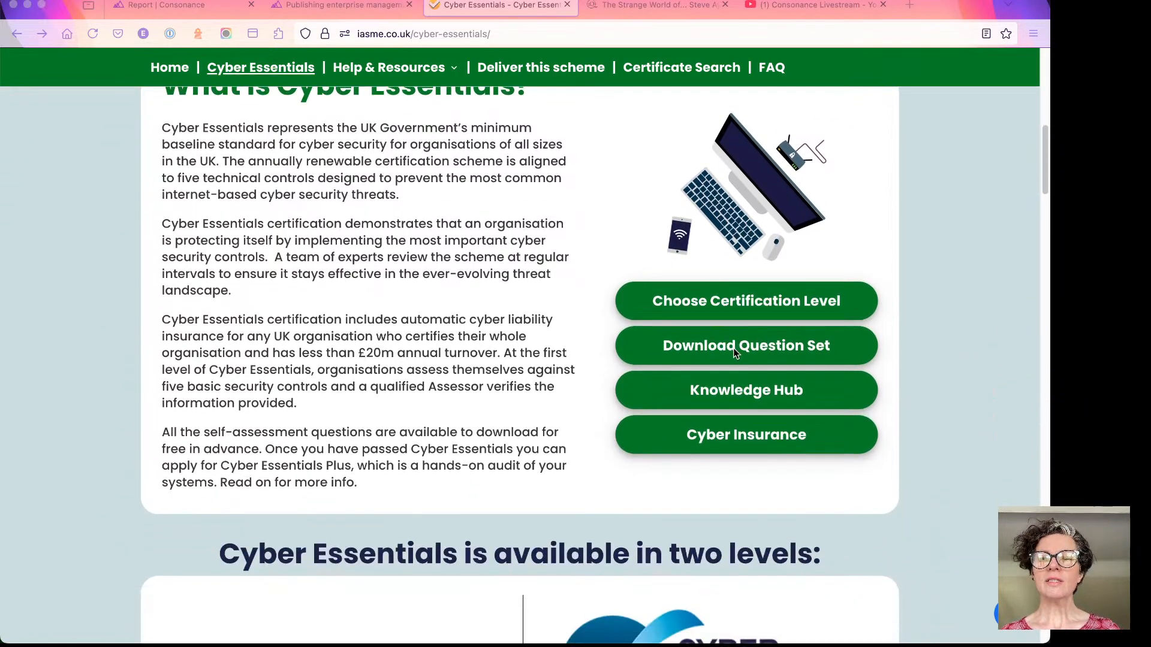
scroll(643, 322, down, 2)
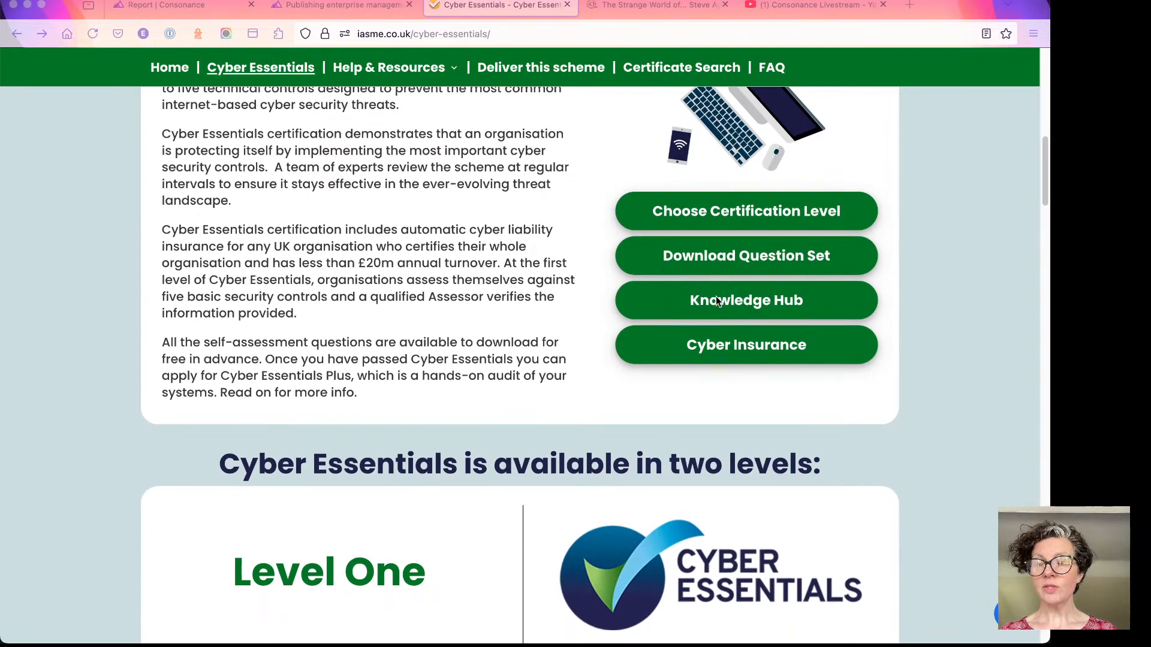
scroll(597, 299, down, 1)
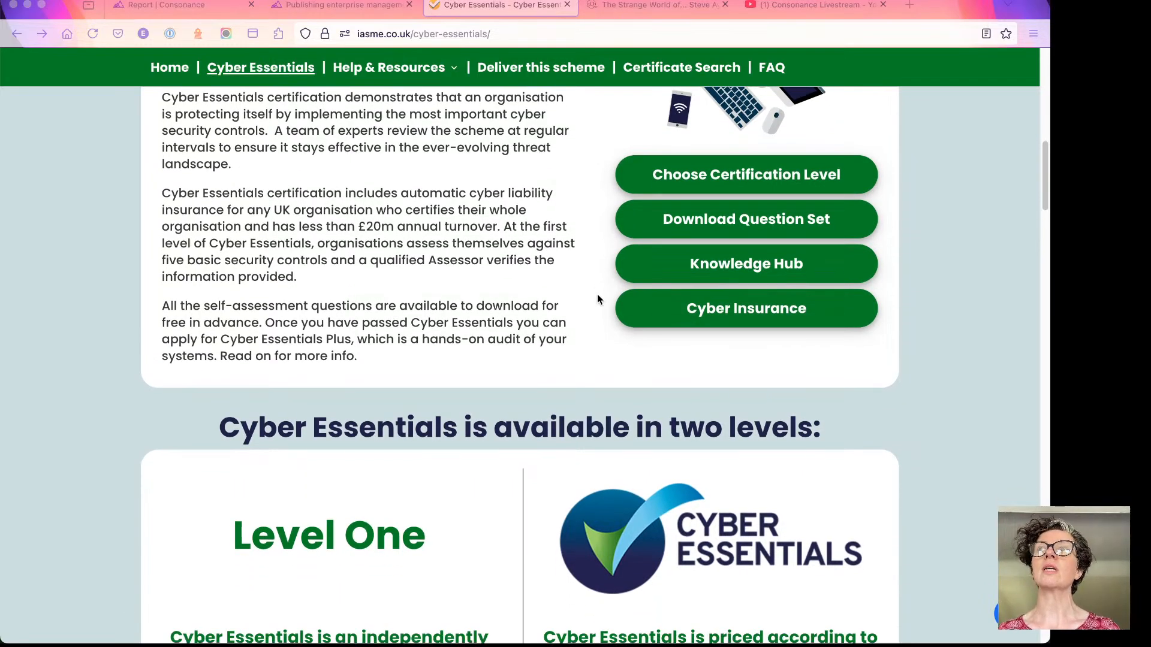
scroll(597, 299, down, 5)
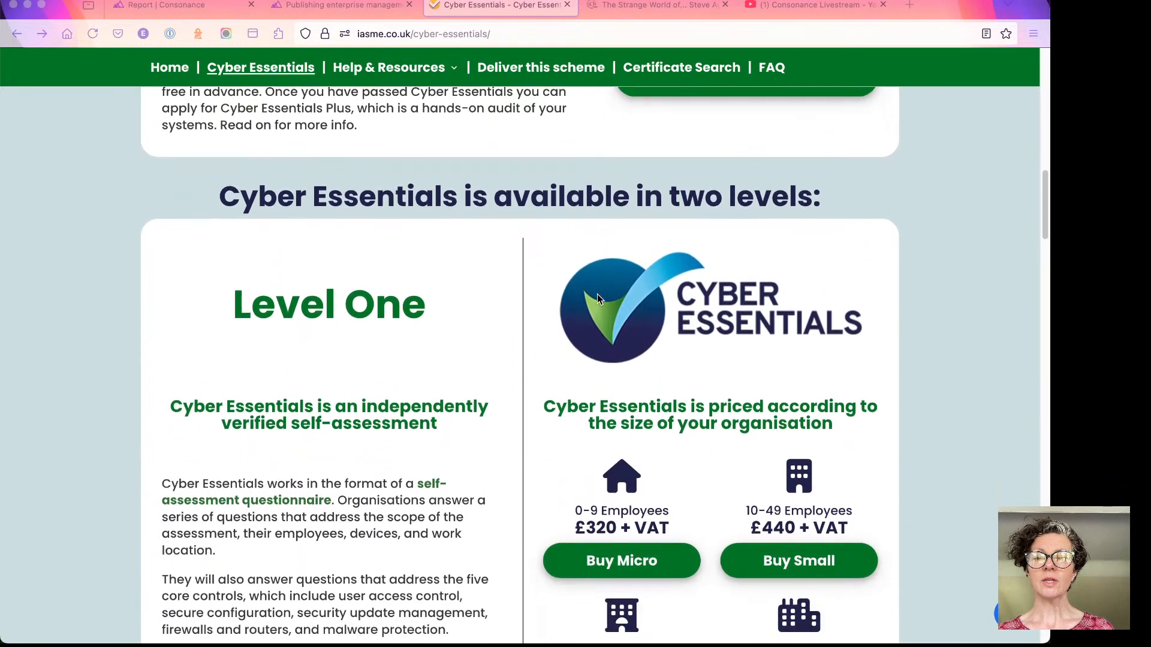
scroll(597, 298, down, 3)
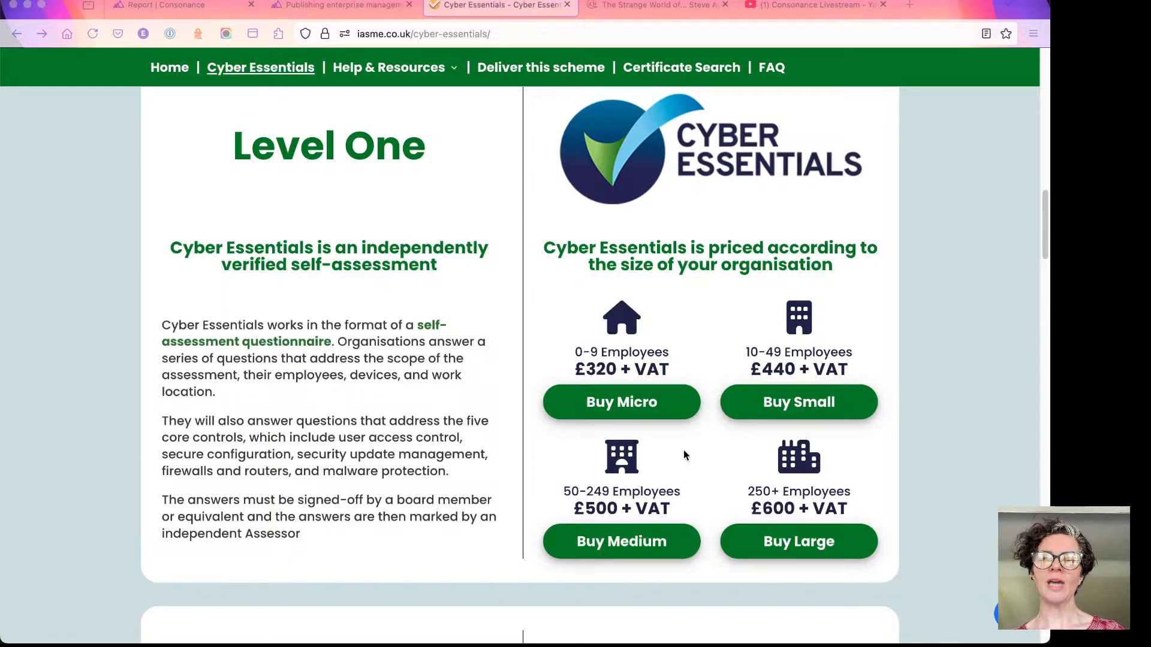
scroll(579, 319, up, 1)
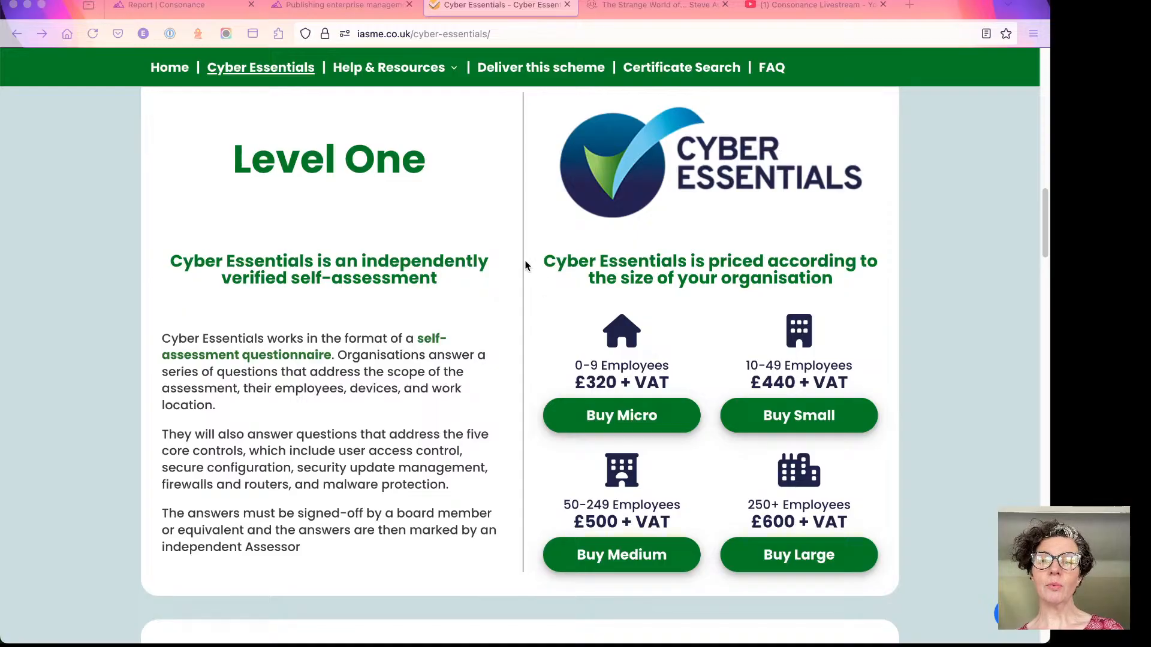
scroll(534, 244, up, 1)
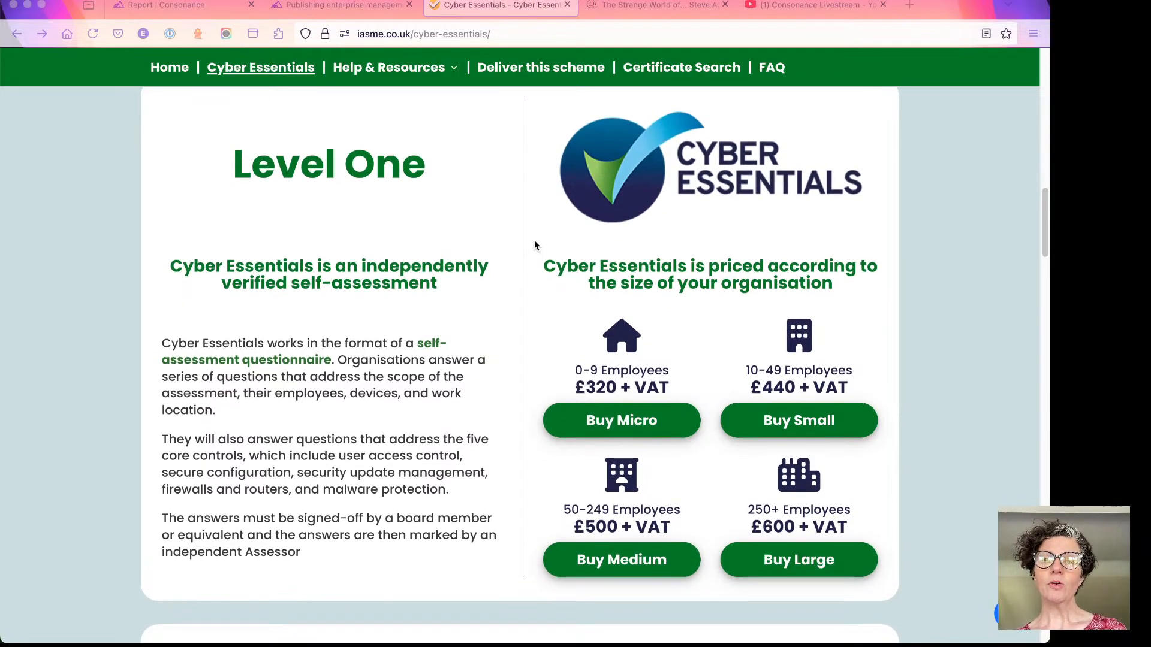
scroll(534, 245, up, 1)
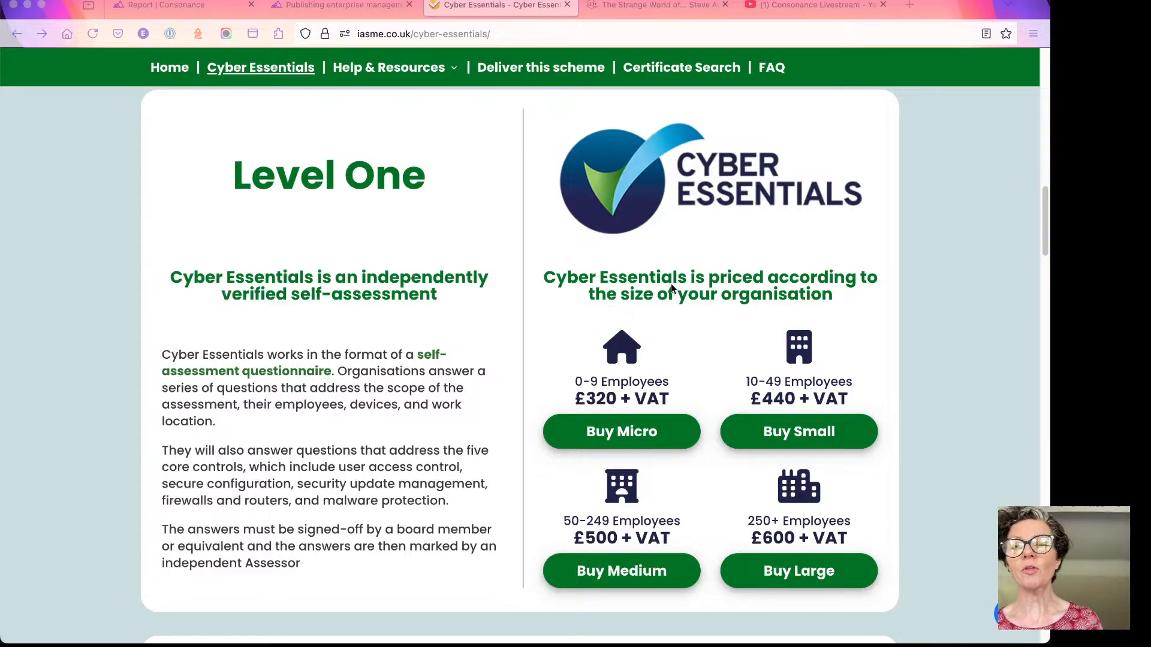
- Compare the Level Two Cyber Essentials Plus technical audit with the Level One self-assessment
scroll(721, 246, down, 3)
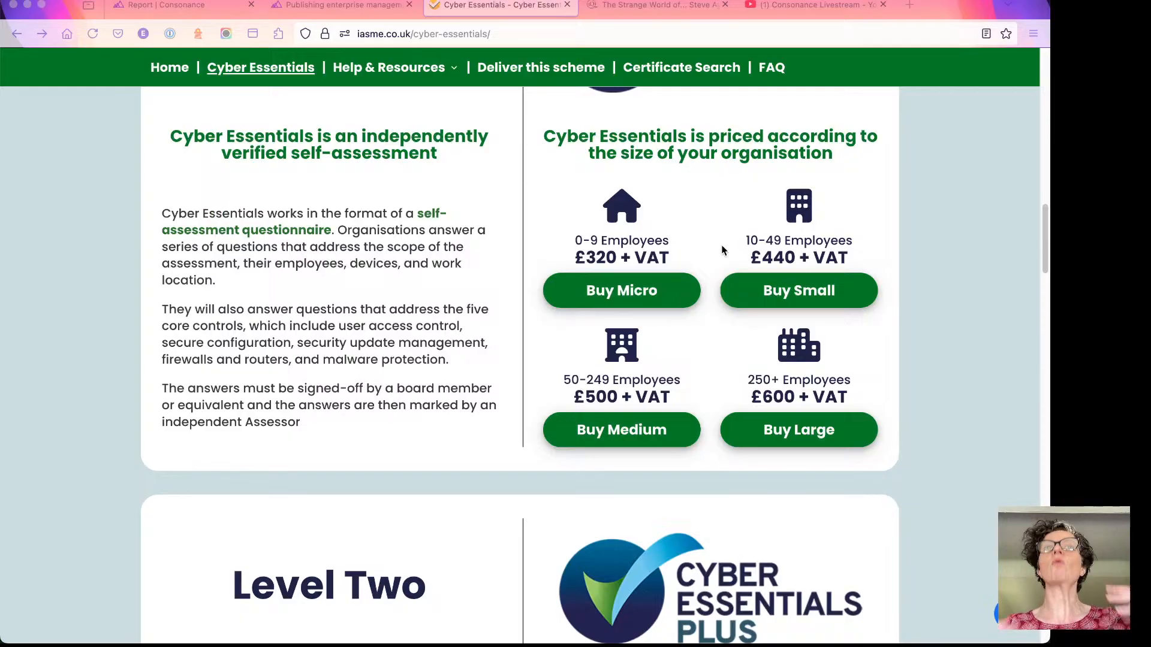
scroll(722, 249, down, 6)
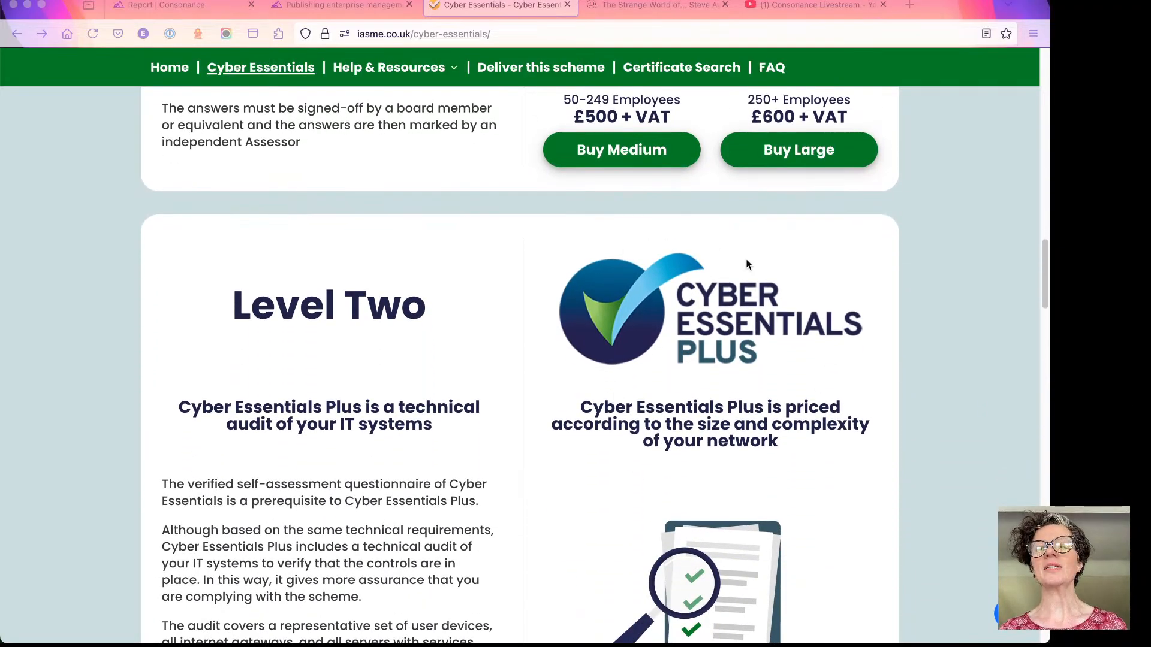
scroll(542, 387, down, 1)
scroll(541, 387, up, 3)
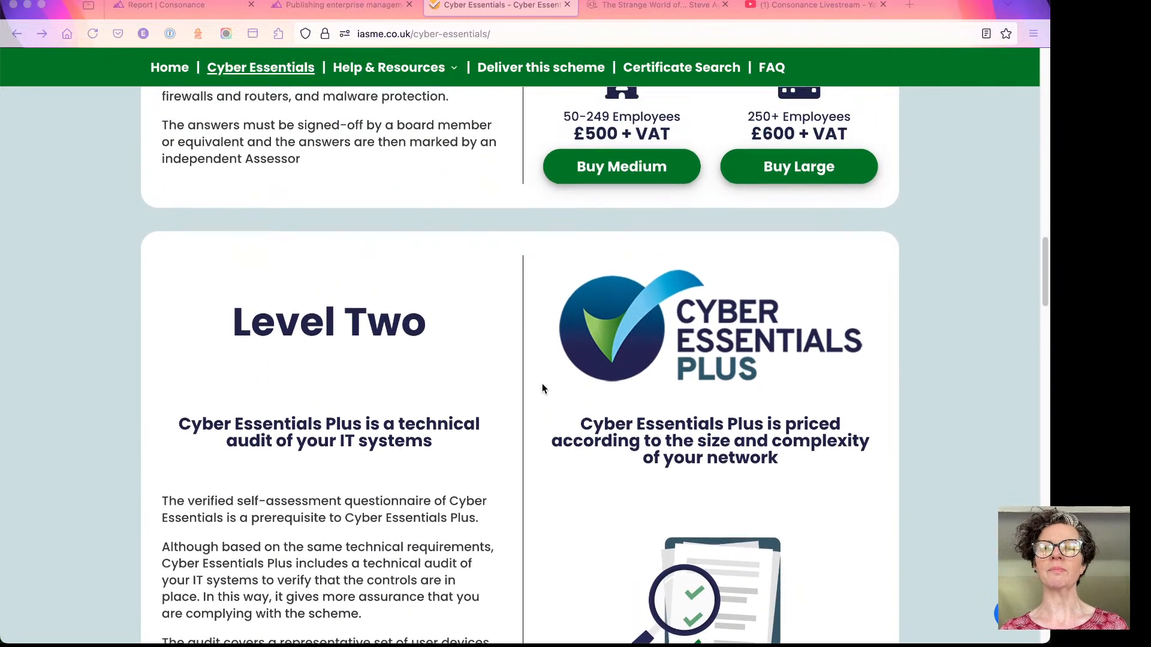
scroll(542, 388, up, 4)
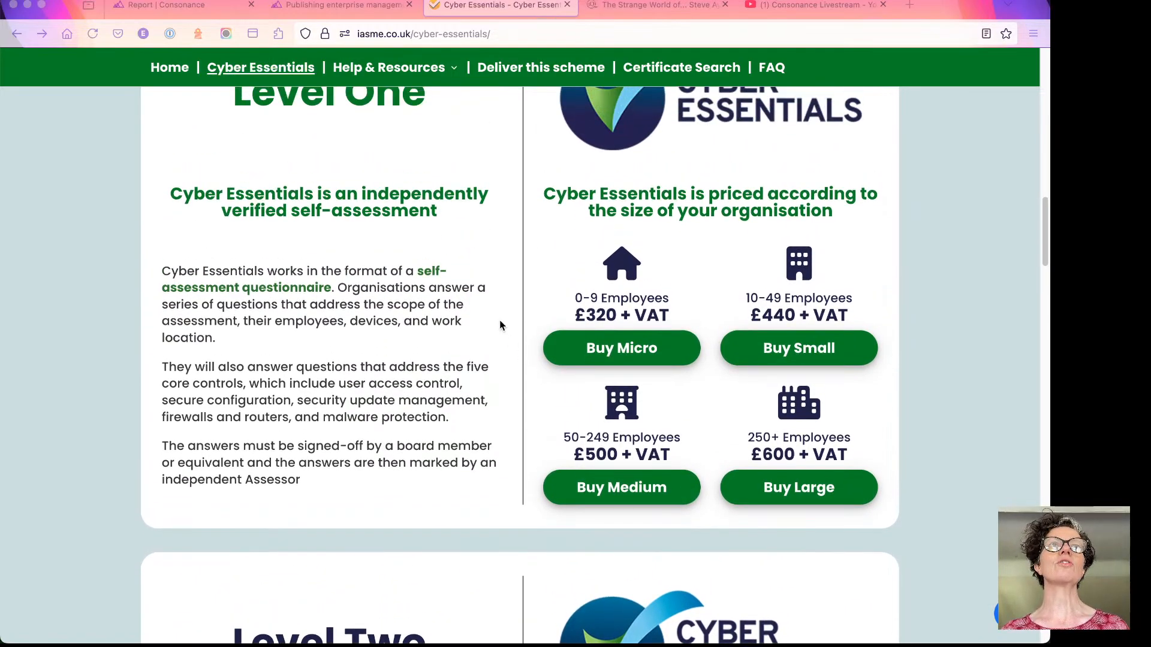
scroll(491, 294, up, 1)
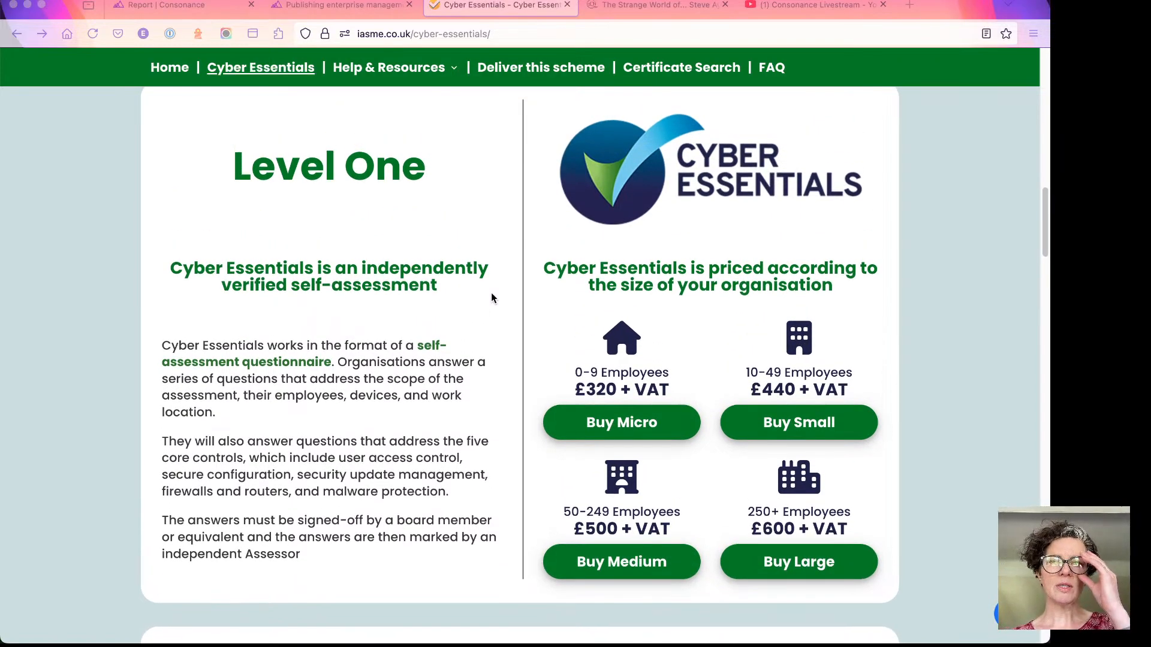
scroll(491, 294, up, 1)
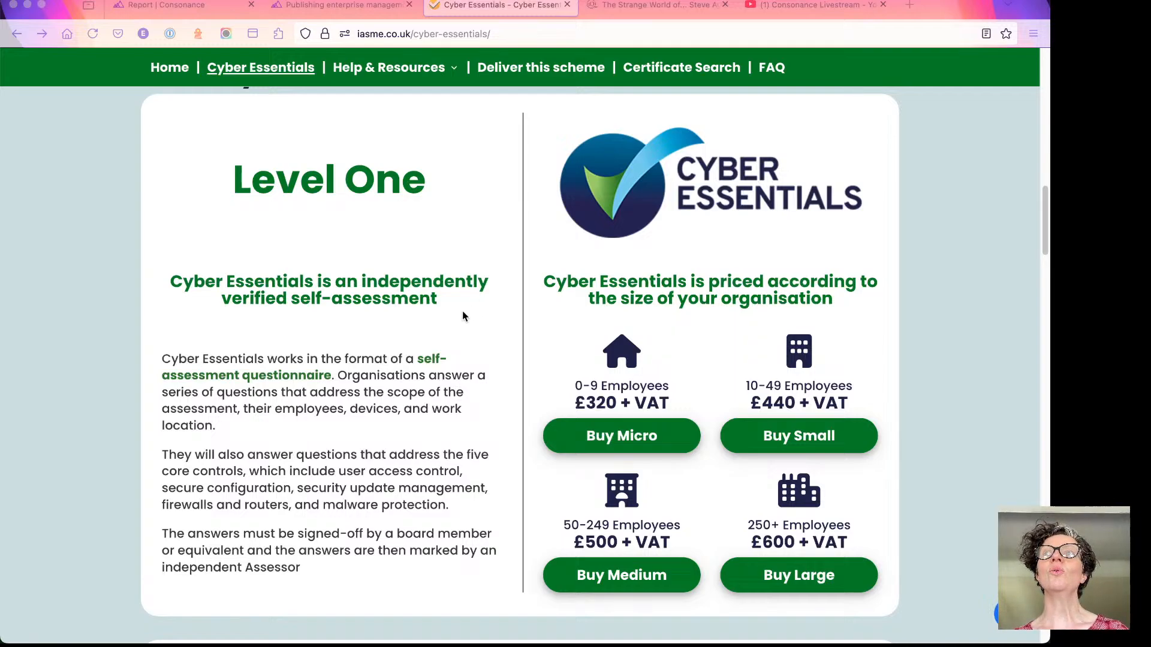
scroll(451, 318, down, 1)
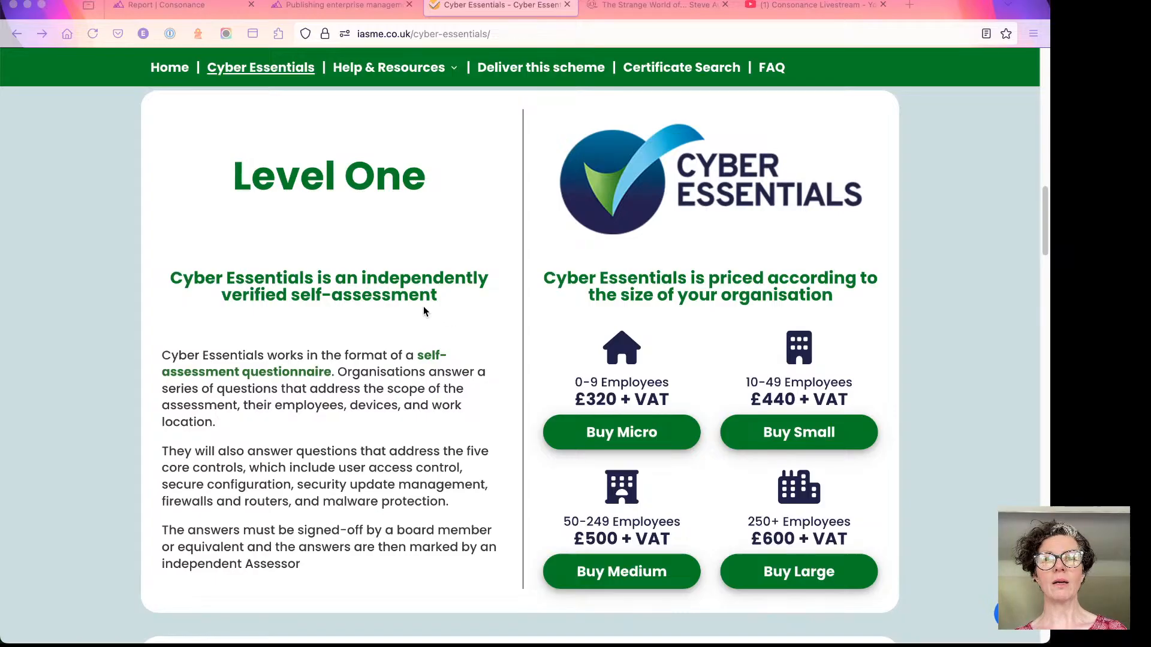
scroll(397, 292, up, 1)
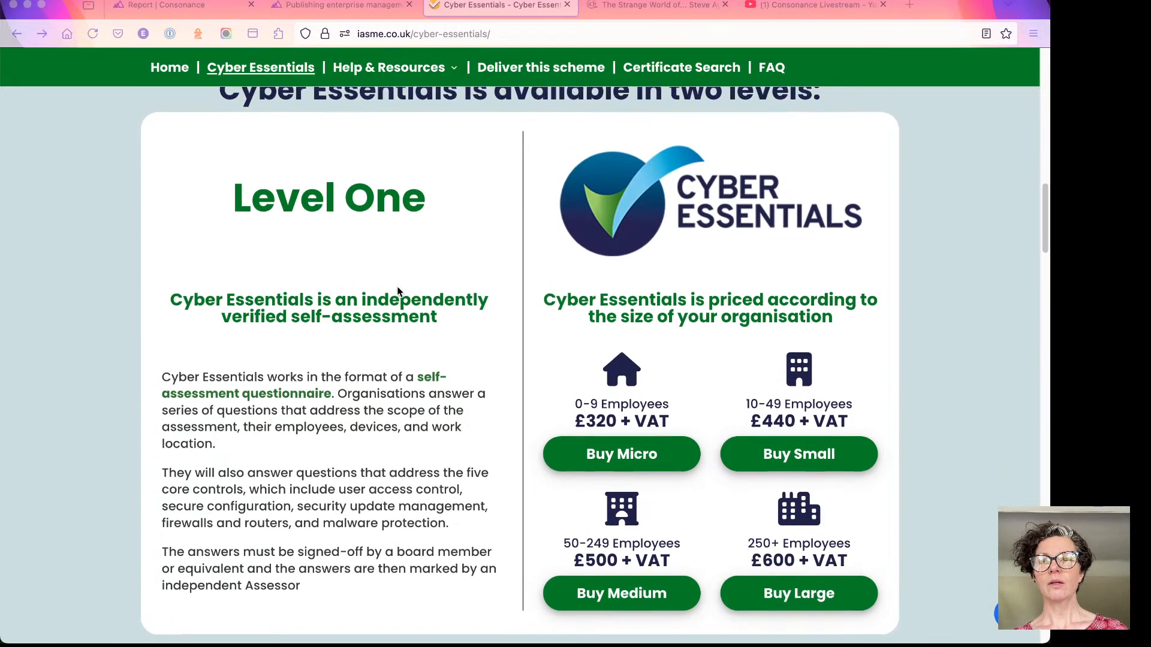
scroll(397, 292, up, 1)
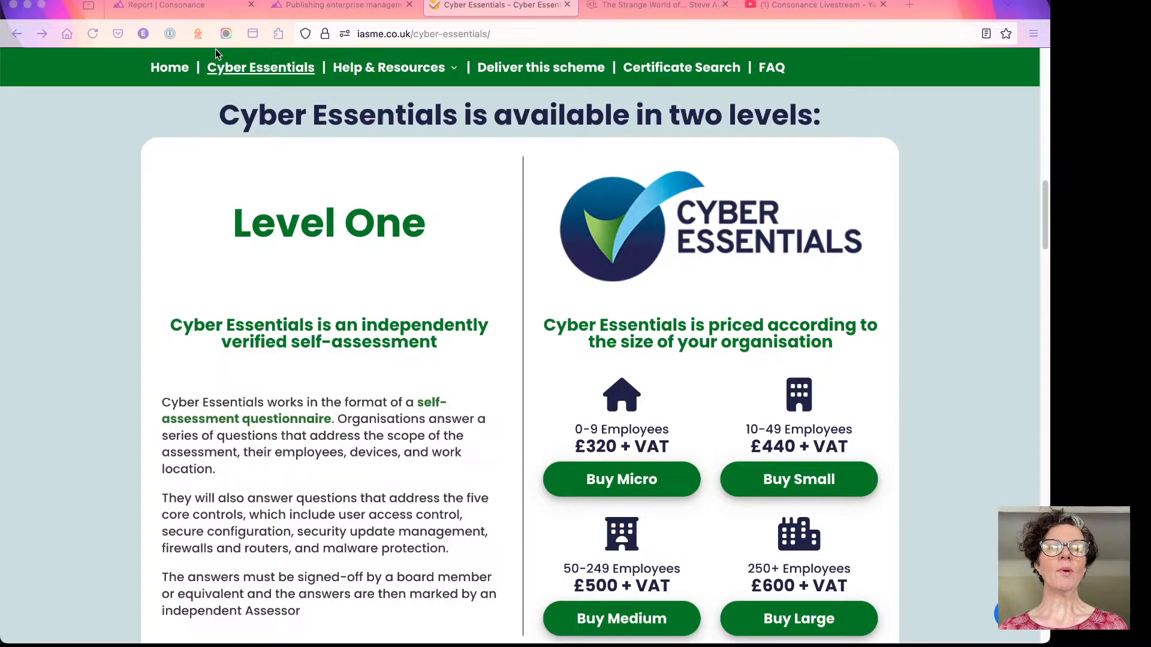
- Switch back to the Consonance report, go to the home dashboard and look through its works and publications overview
click(169, 7)
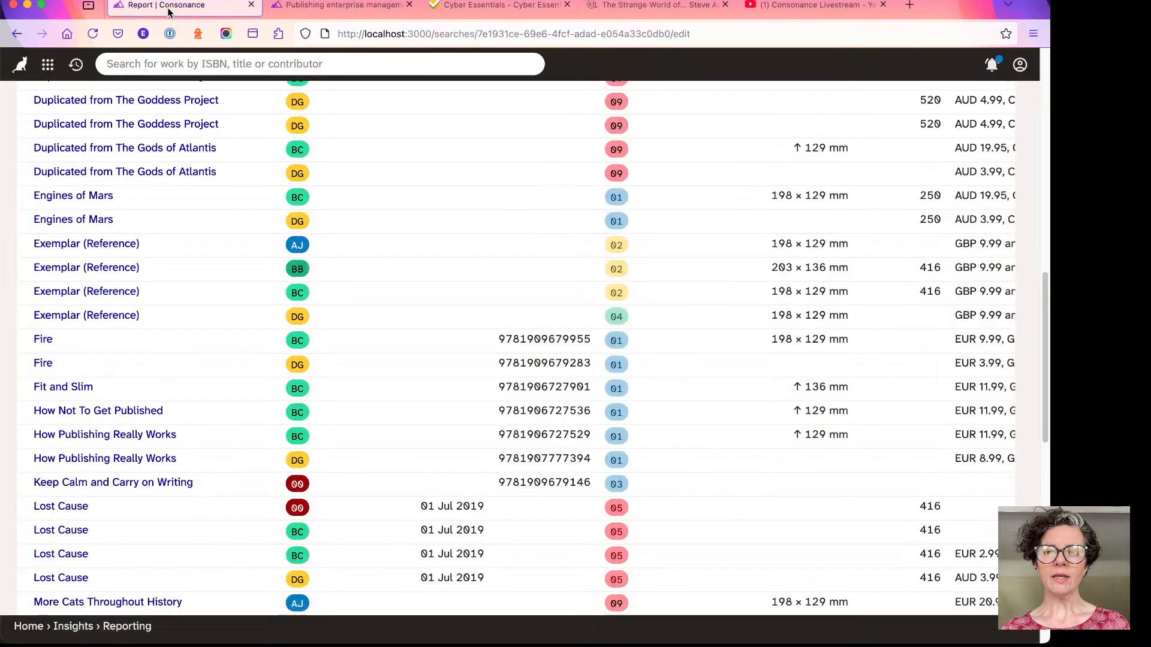
scroll(171, 95, up, 10)
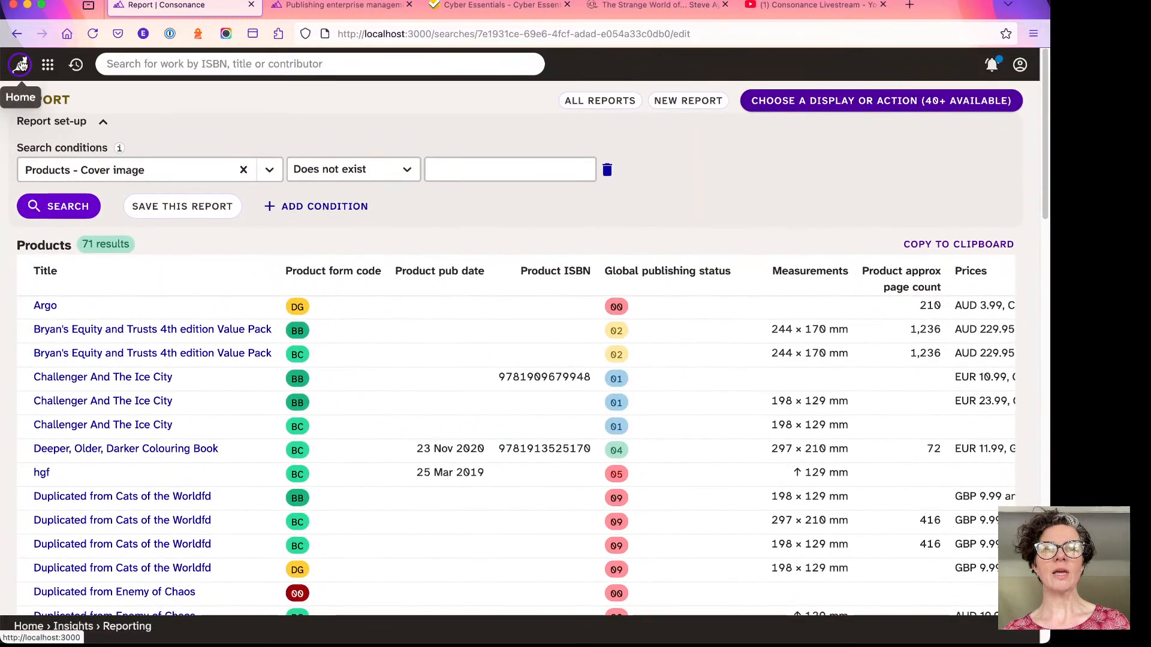
click(21, 64)
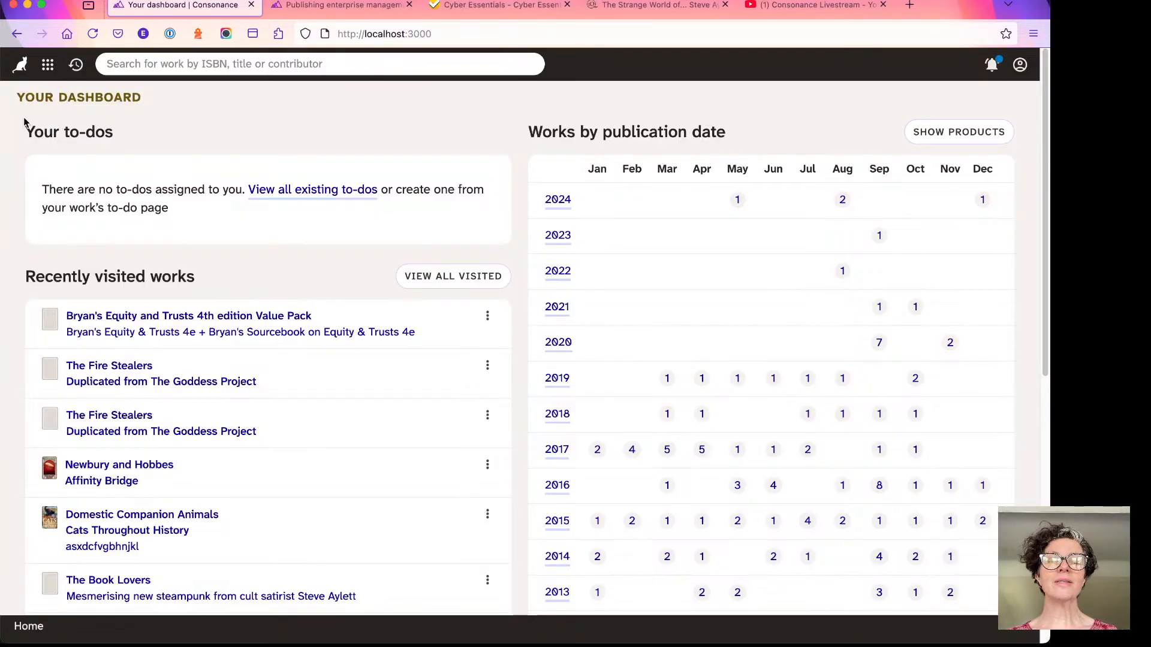
scroll(43, 204, down, 5)
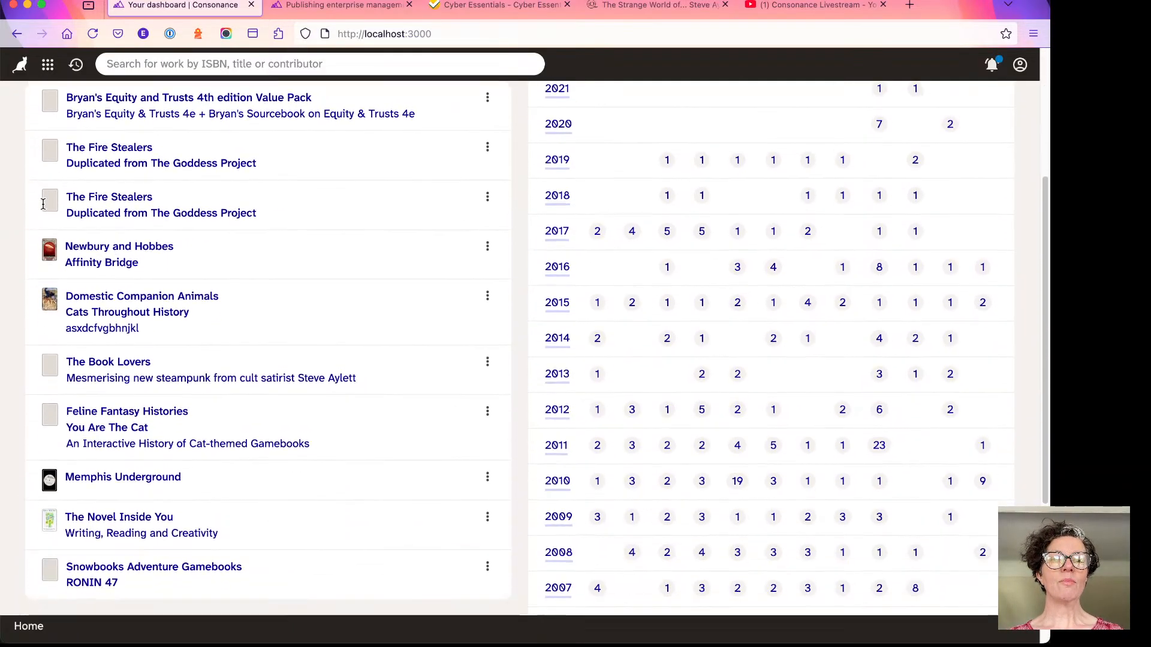
scroll(43, 204, down, 2)
scroll(44, 206, up, 1)
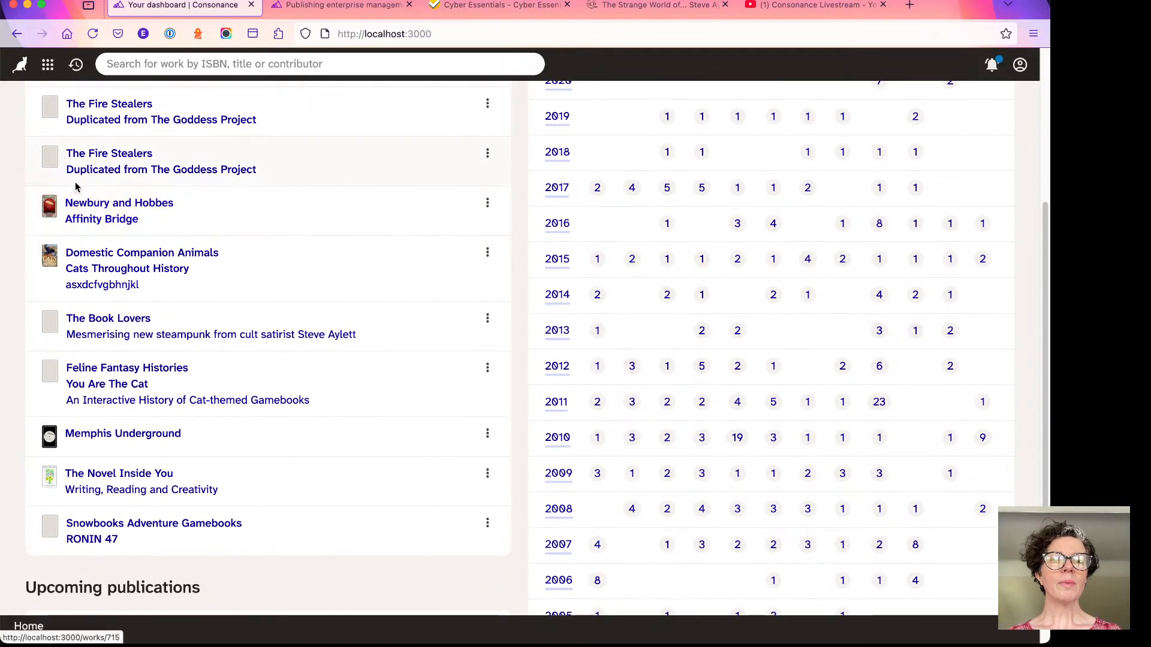
scroll(98, 192, down, 2)
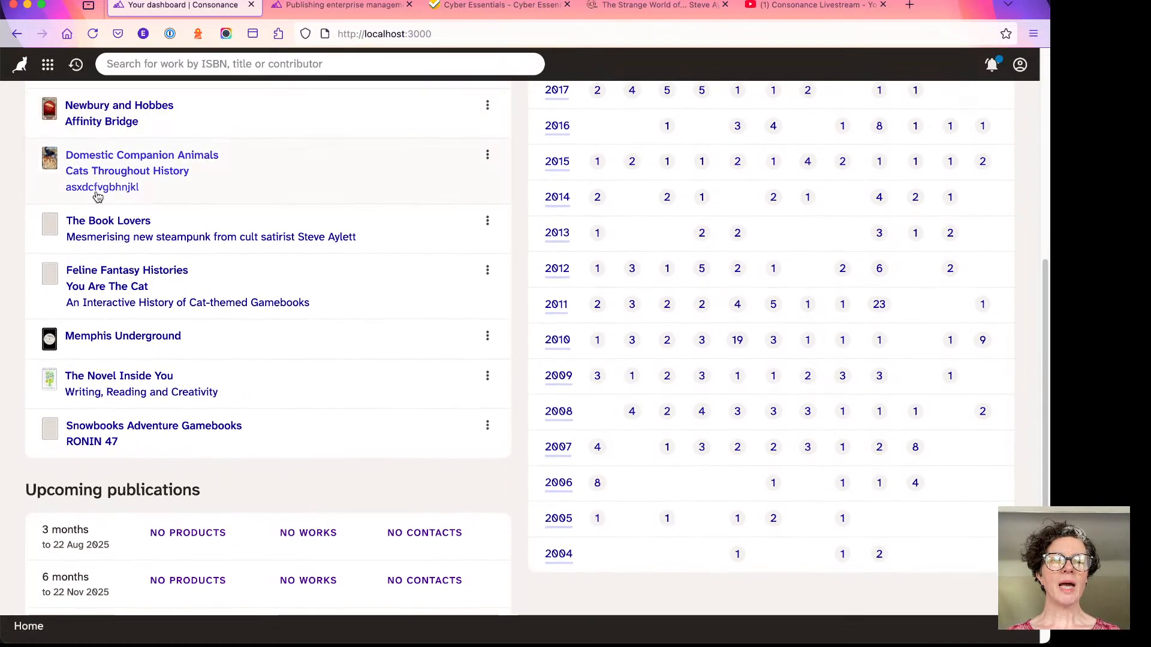
scroll(101, 216, down, 1)
scroll(105, 236, up, 2)
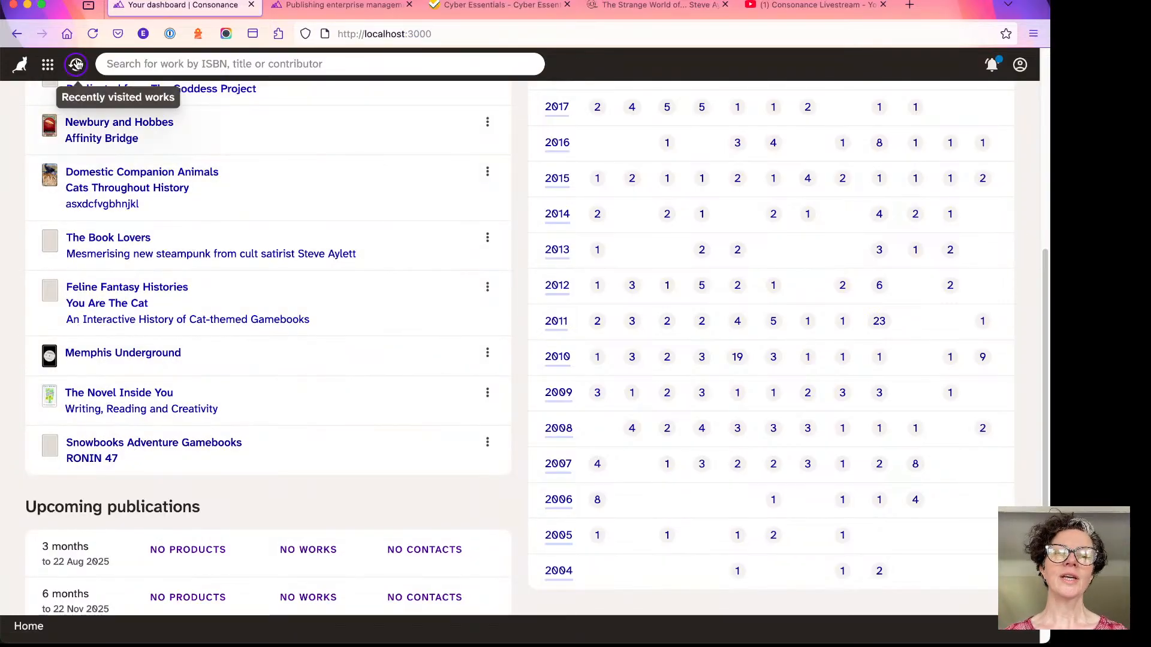
- Open Cats Throughout History from the recently visited works and look over its products summary
click(76, 64)
scroll(122, 106, down, 3)
scroll(121, 106, down, 3)
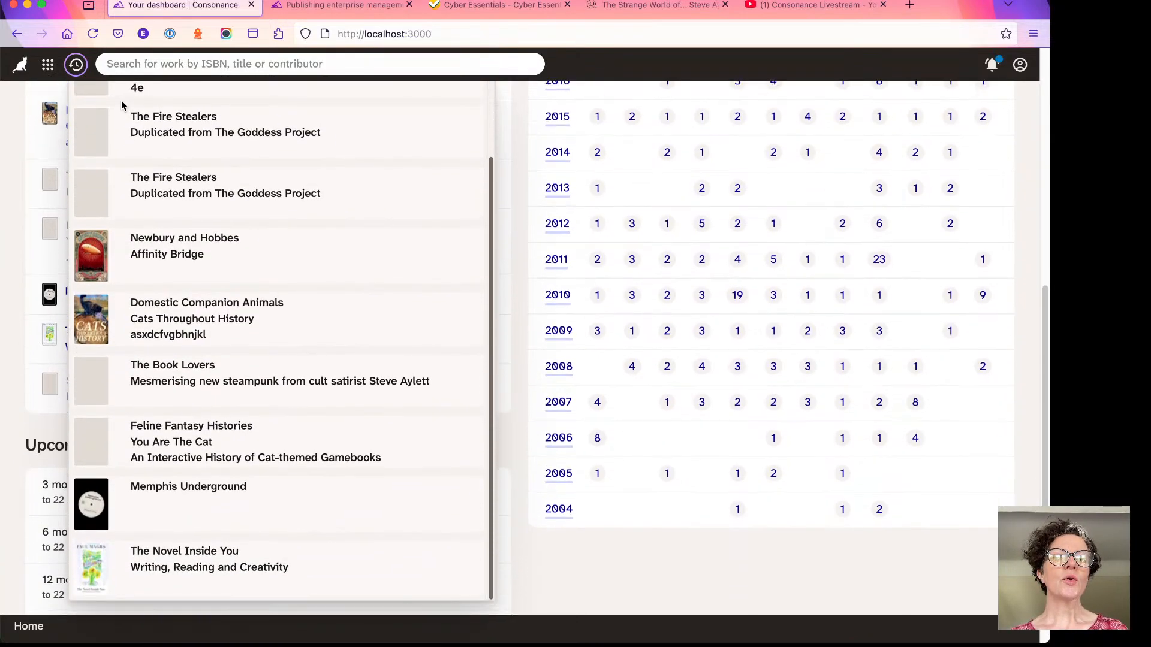
click(163, 309)
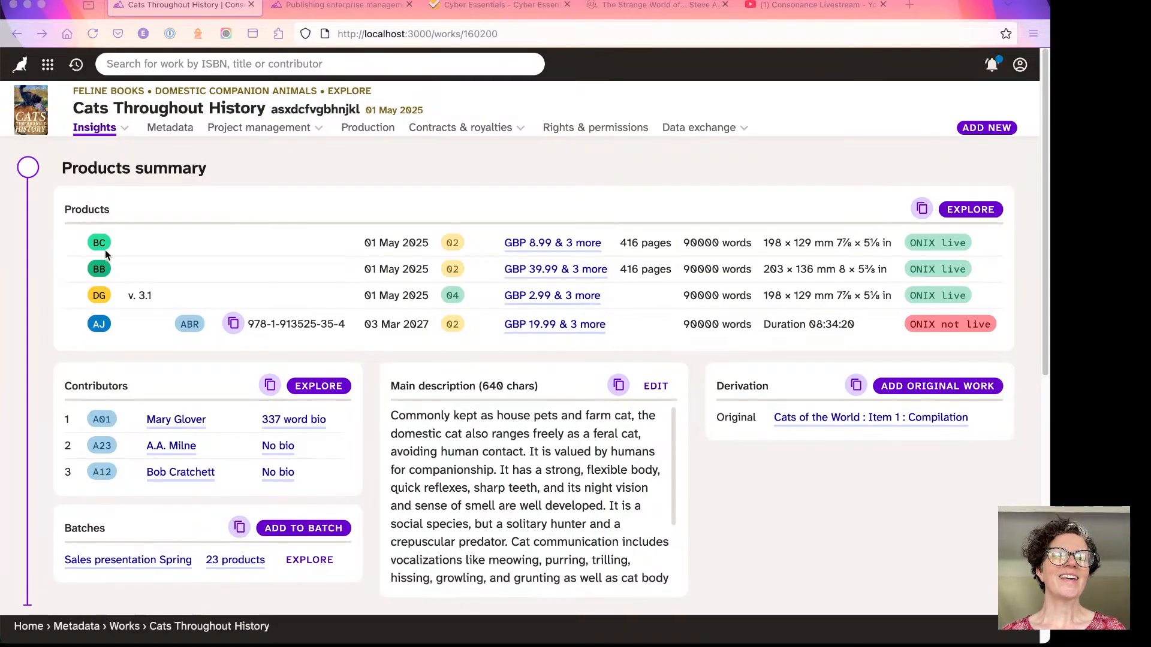
click(137, 161)
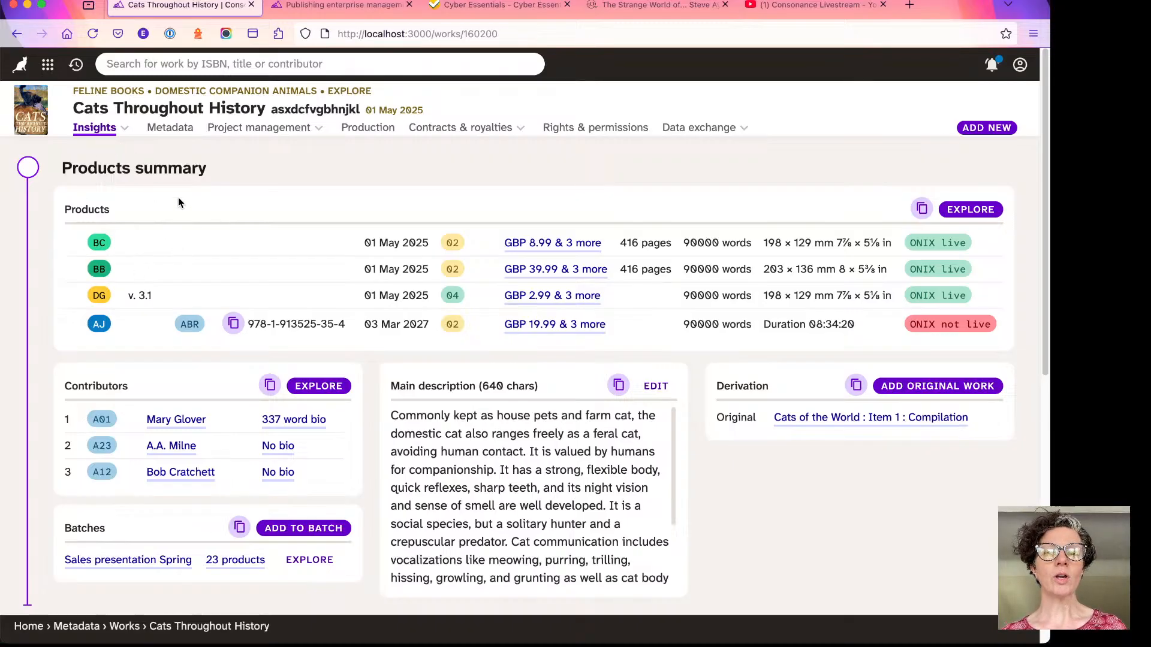
scroll(178, 192, down, 3)
scroll(178, 192, up, 3)
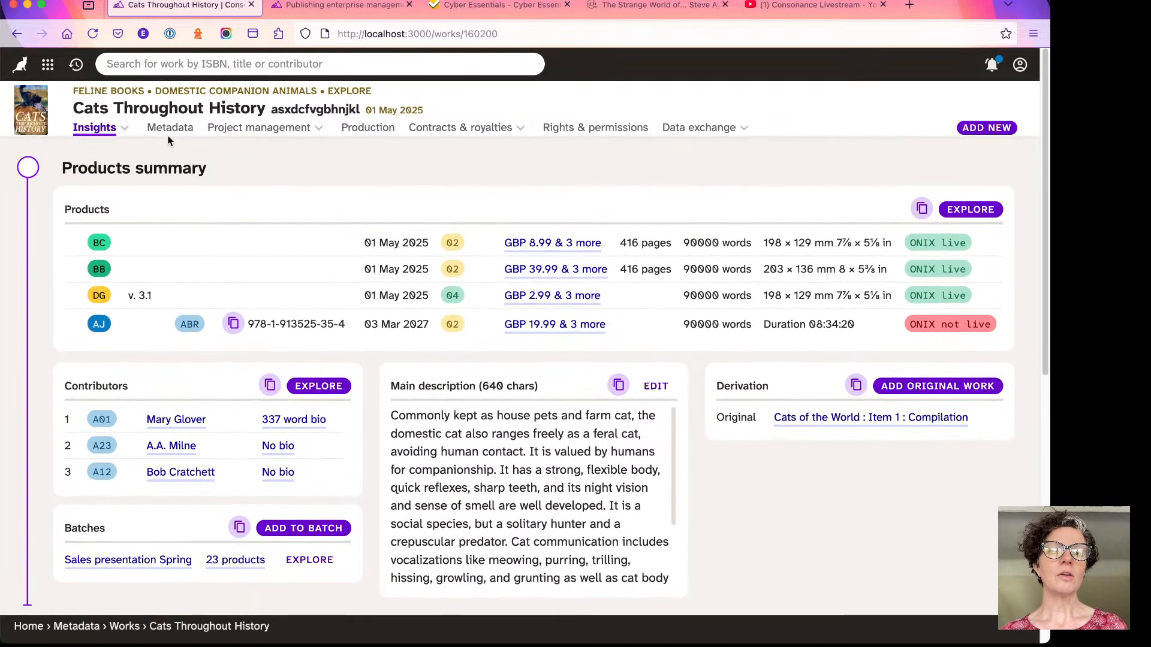
- Open the metadata of Cats Throughout History and filter the page by "prize"
click(173, 129)
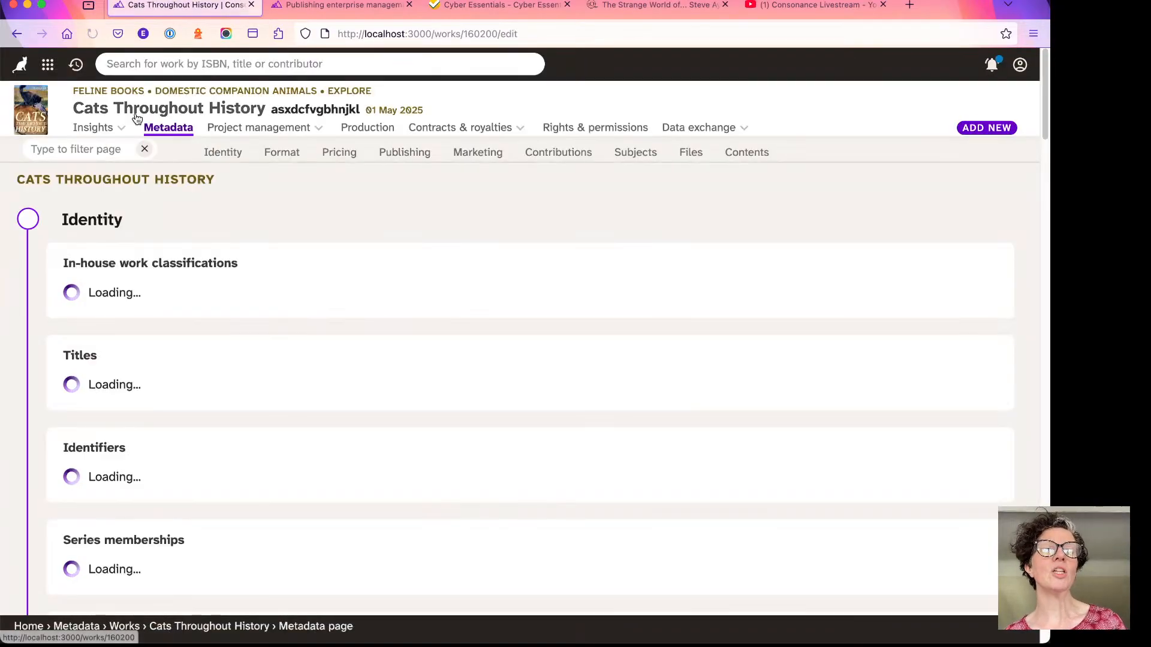
click(81, 149)
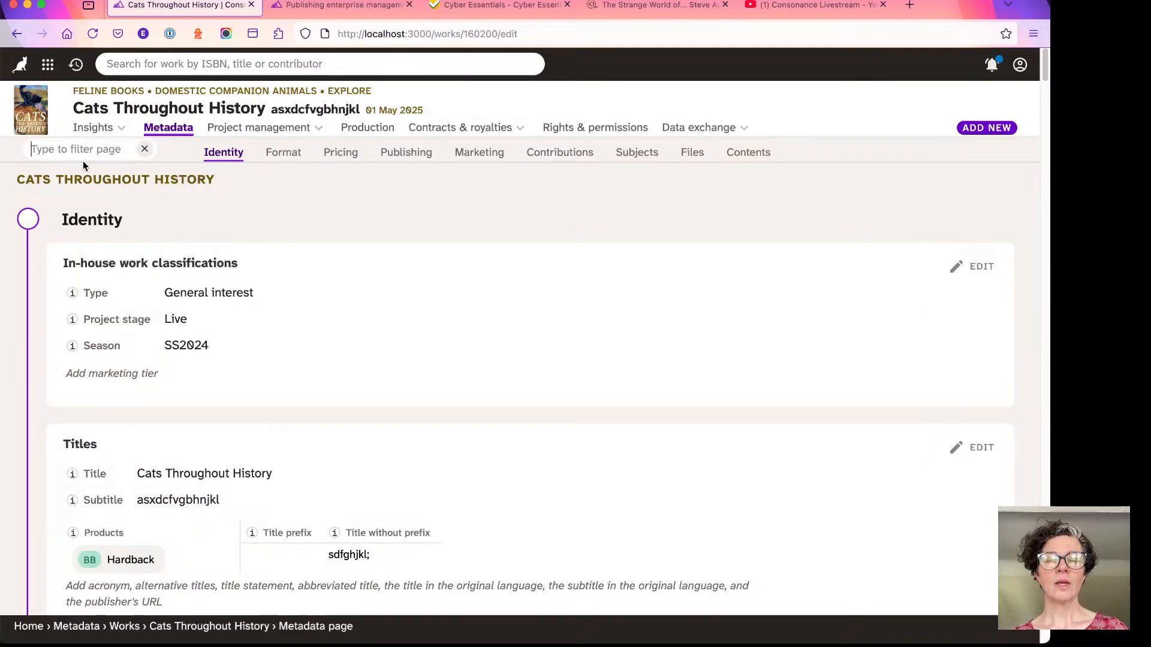
scroll(222, 226, down, 2)
scroll(222, 226, up, 2)
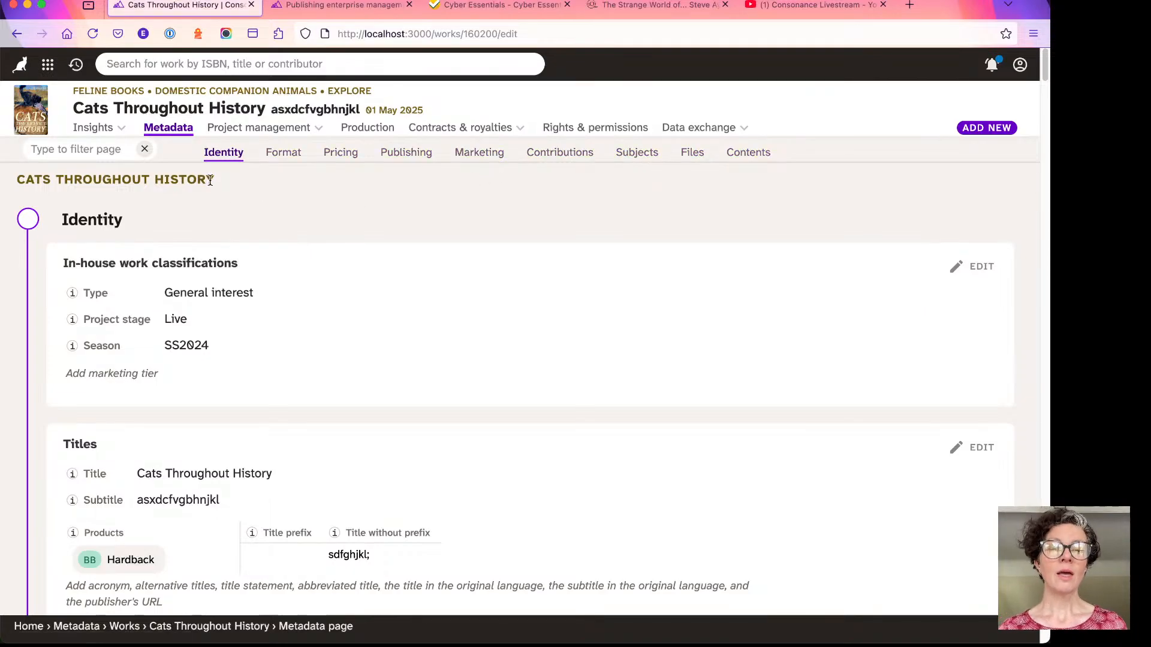
text(prize)
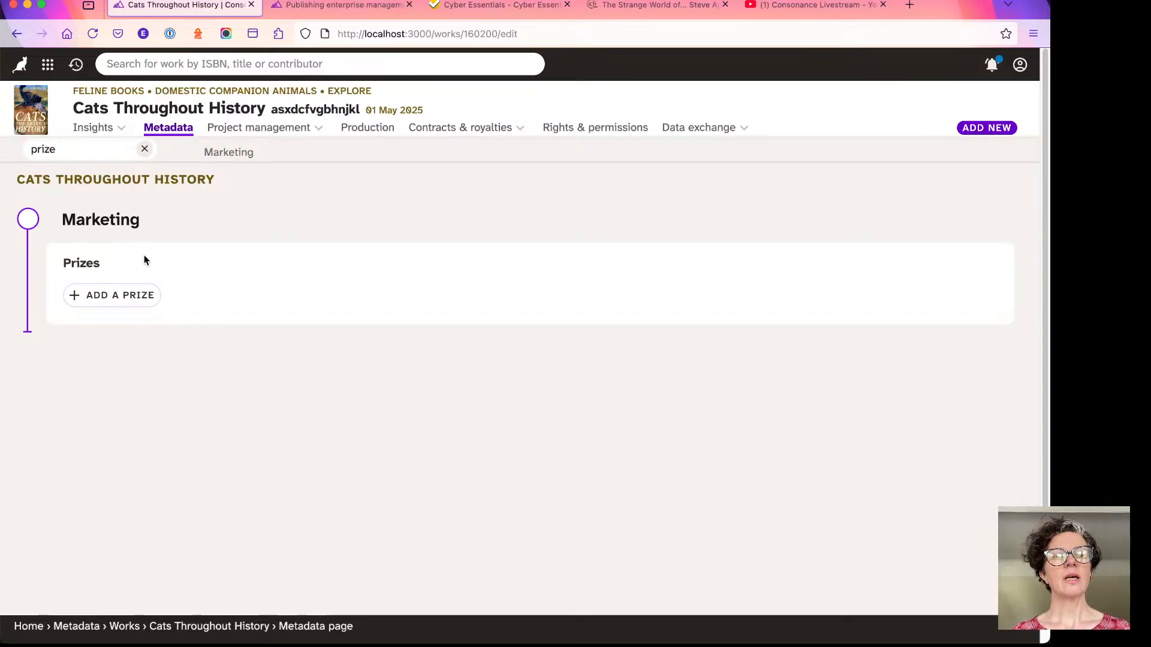
- Start a new prize entry for the work and look over its name, year, code, territory, jury and statement fields
click(116, 302)
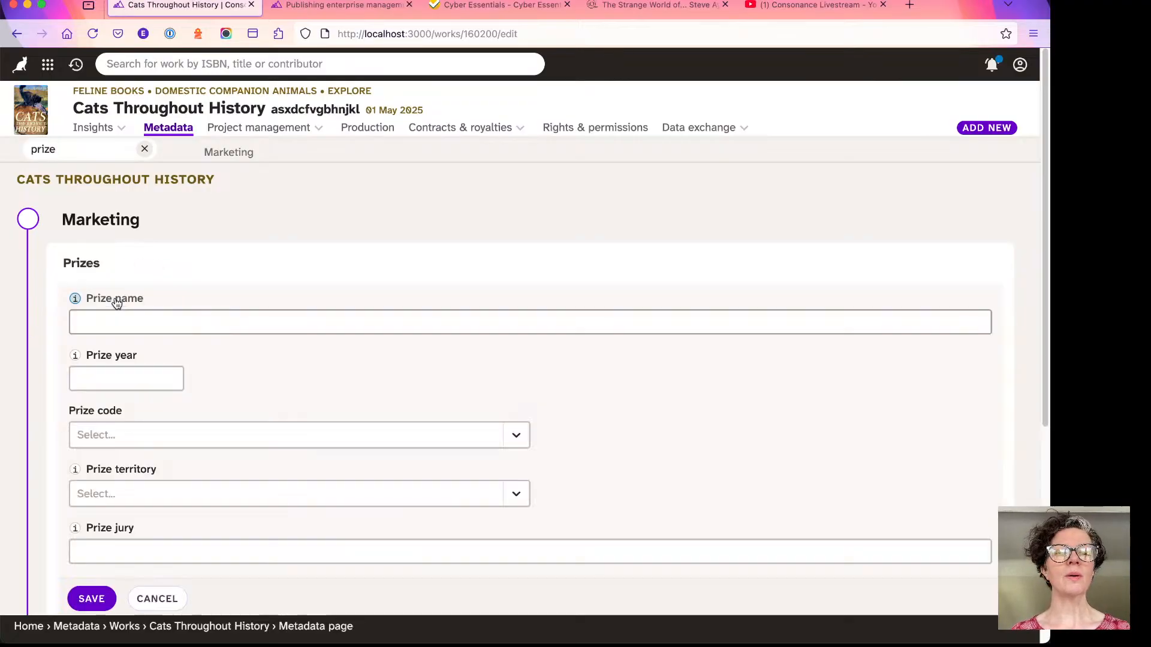
scroll(150, 242, down, 3)
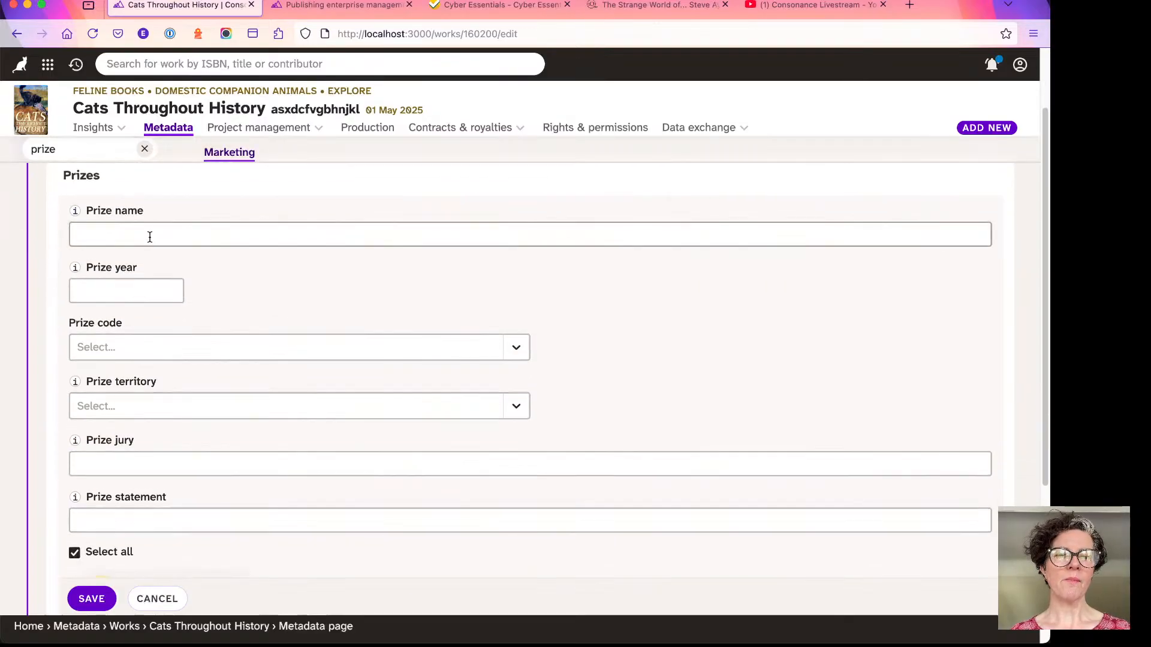
scroll(149, 241, up, 1)
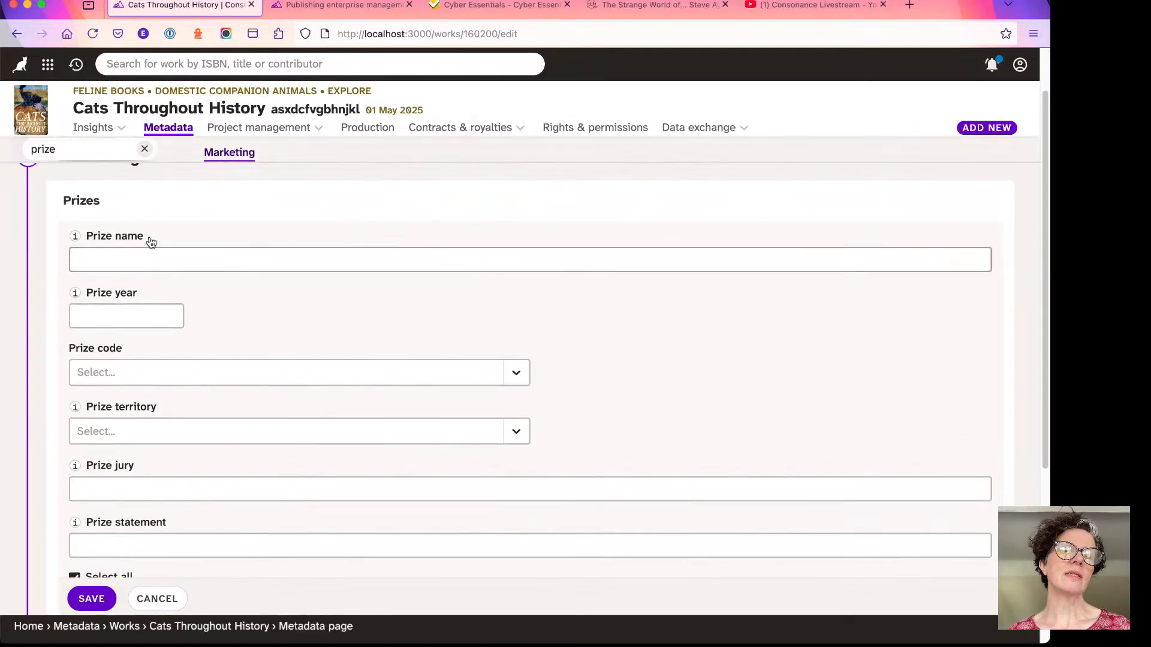
scroll(150, 242, down, 1)
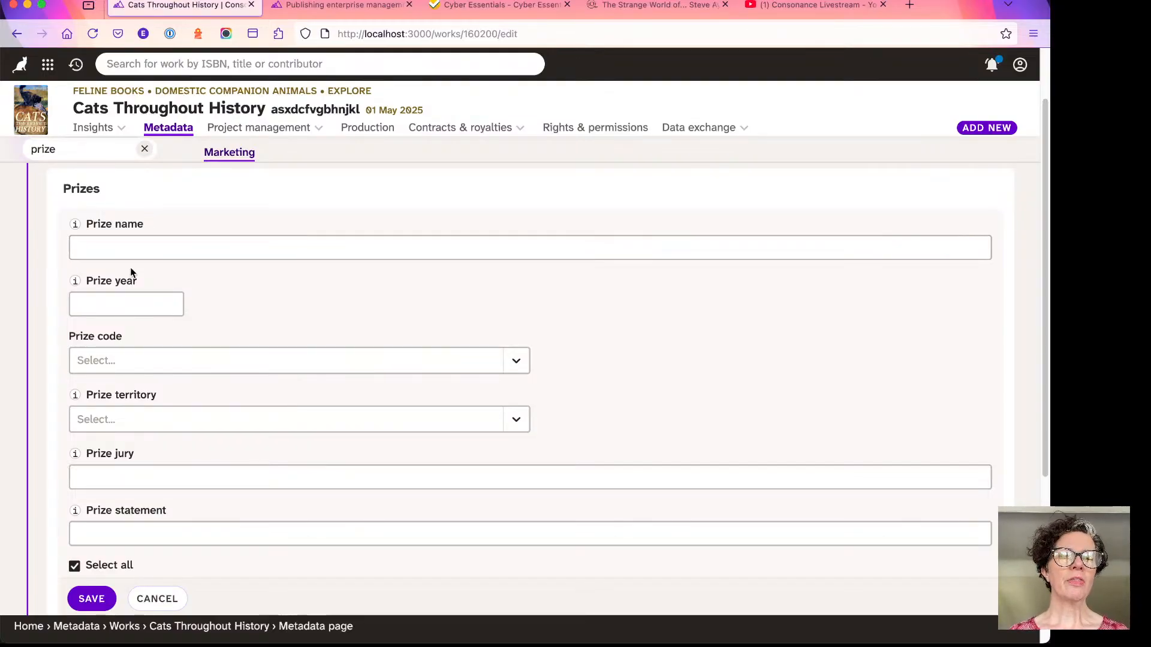
click(130, 255)
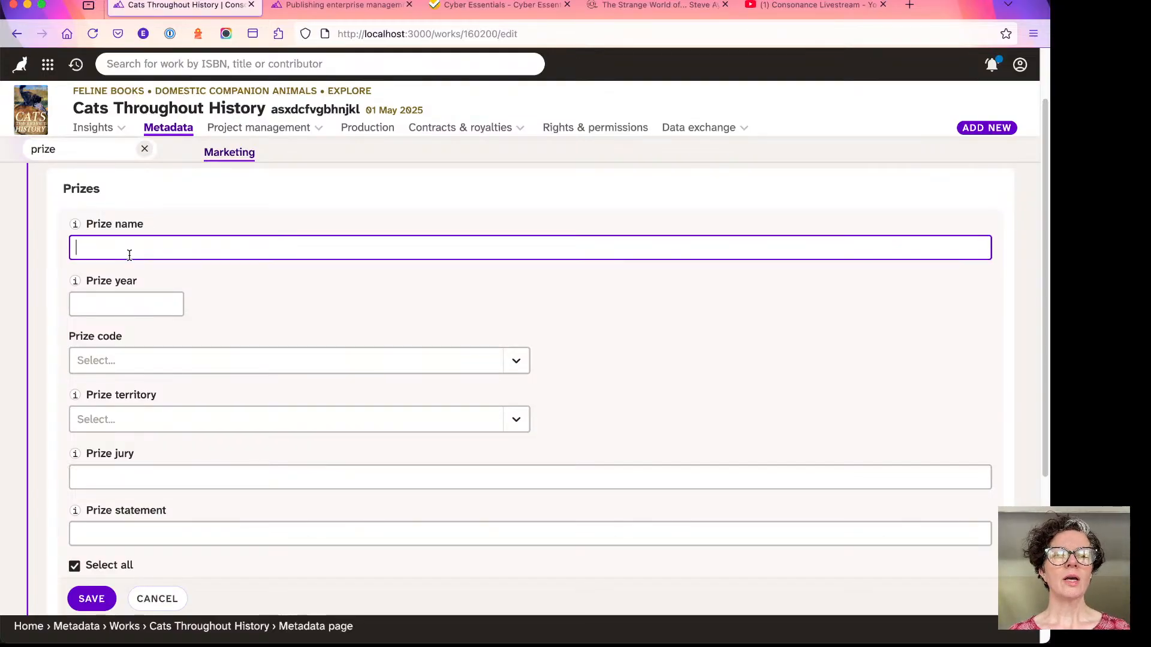
click(131, 304)
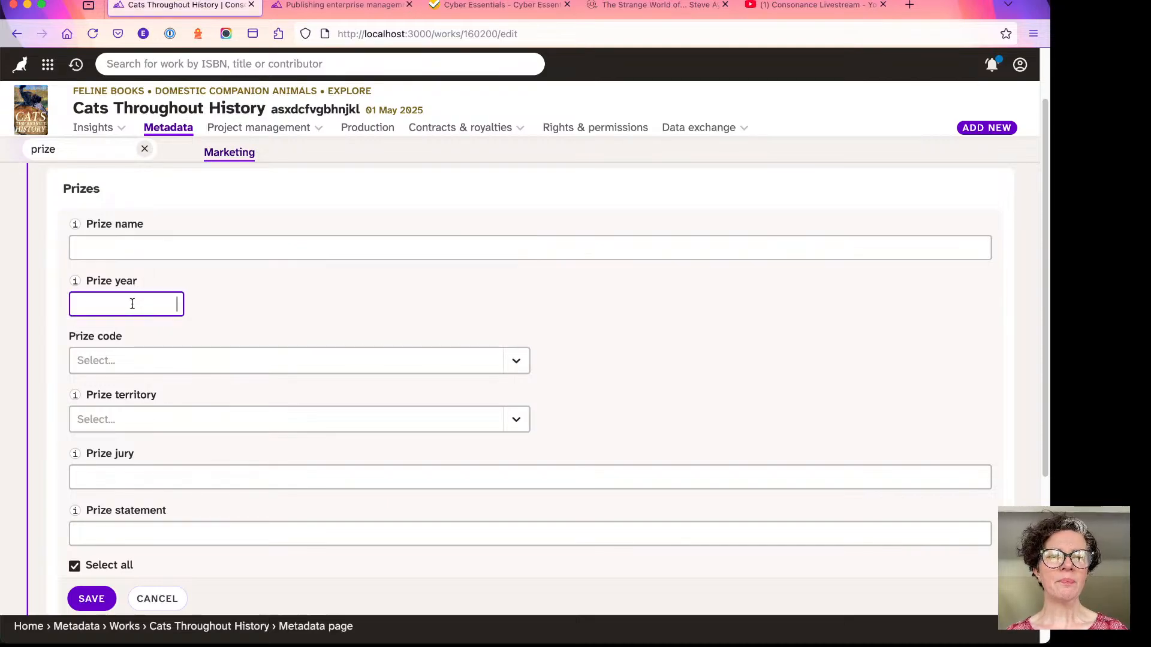
click(123, 358)
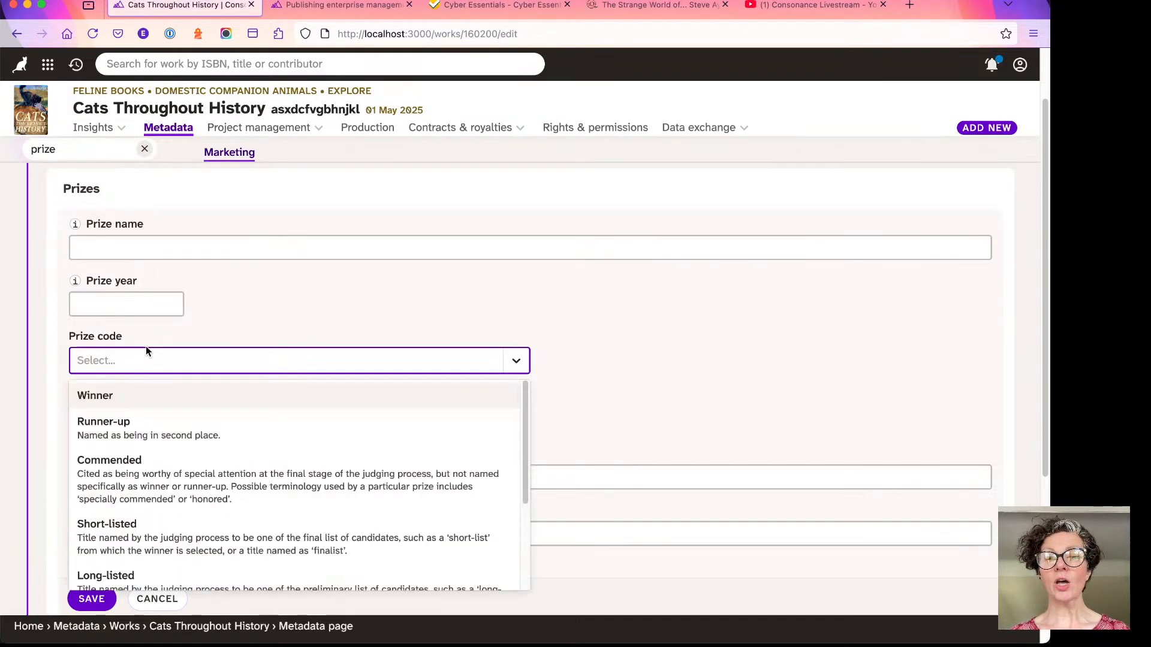
click(204, 311)
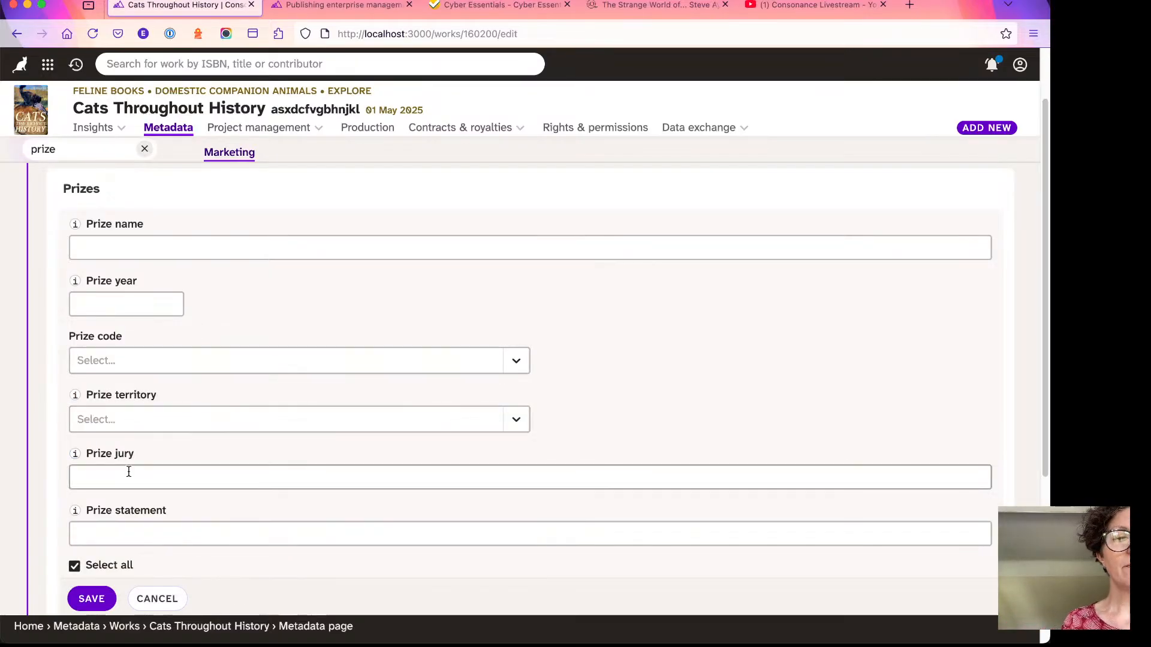
scroll(129, 479, down, 1)
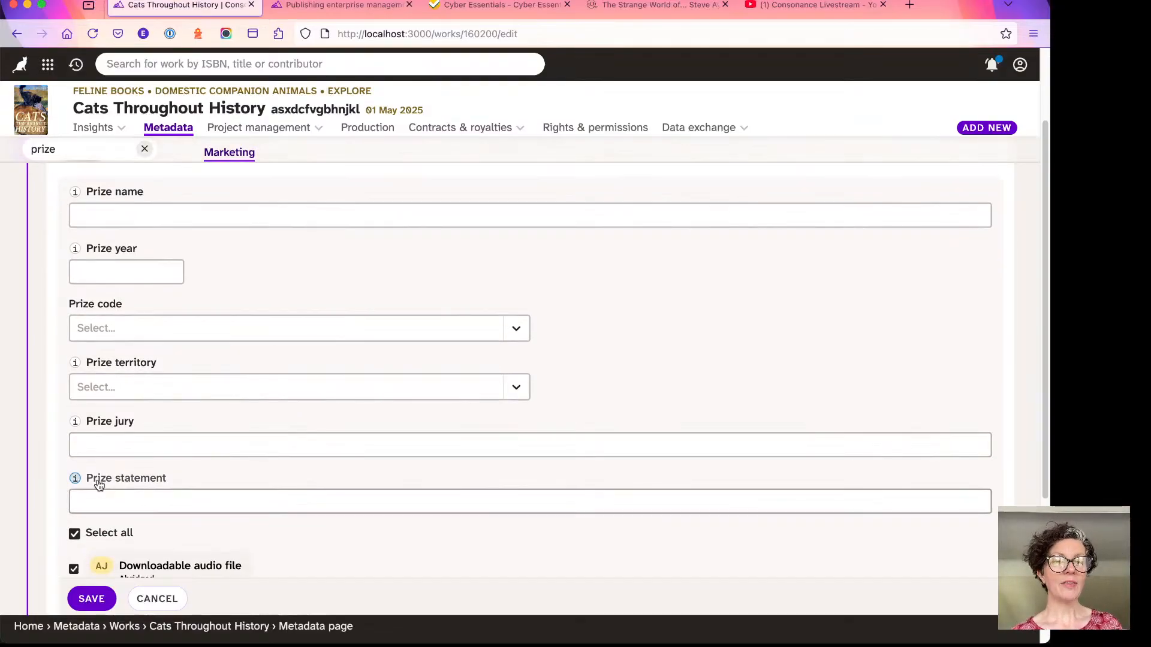
scroll(105, 520, down, 1)
- Exclude the hardback, paperback and electronic book products from the prize, and select all products again
scroll(106, 521, down, 6)
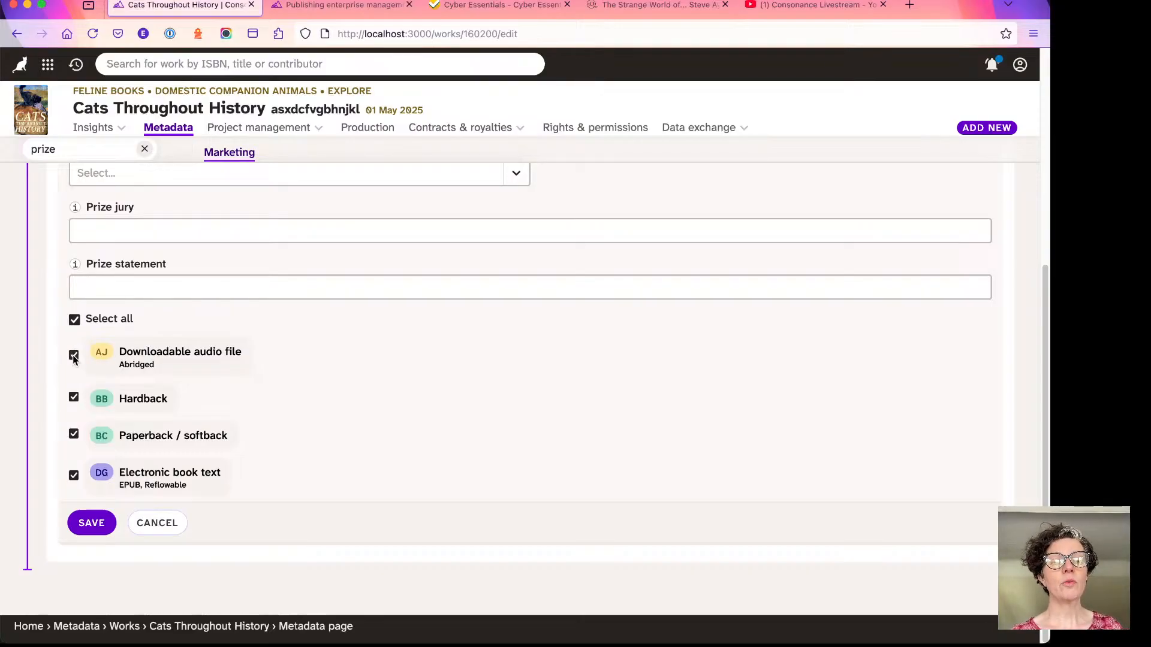
click(74, 397)
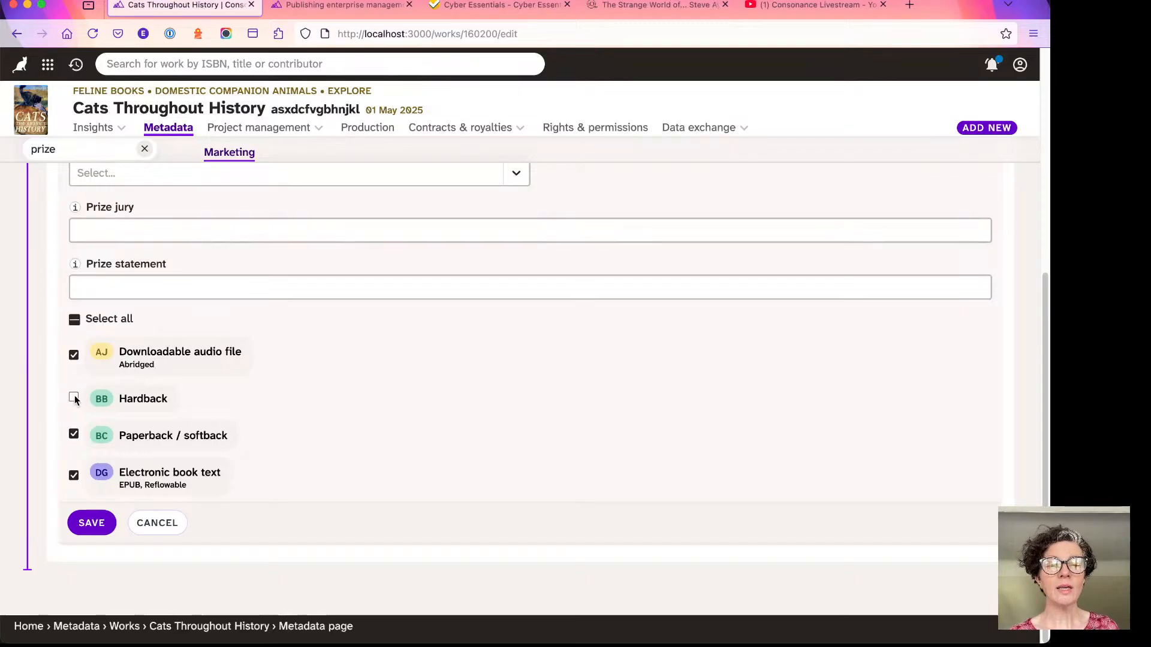
click(74, 432)
click(73, 476)
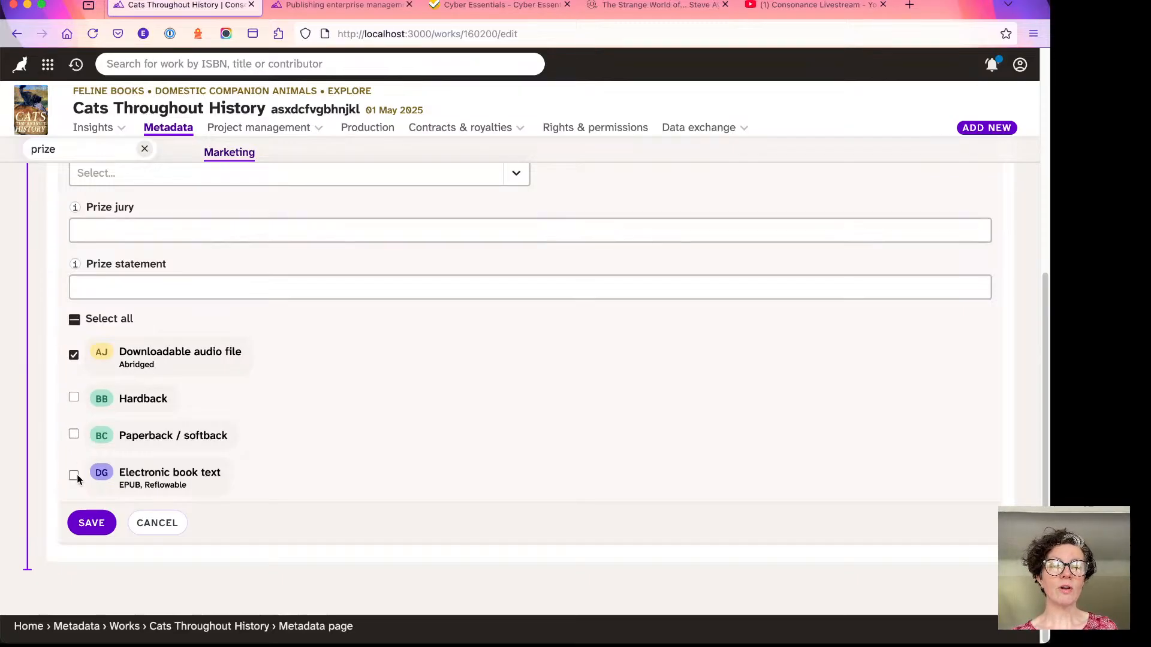
click(74, 321)
click(74, 320)
click(75, 320)
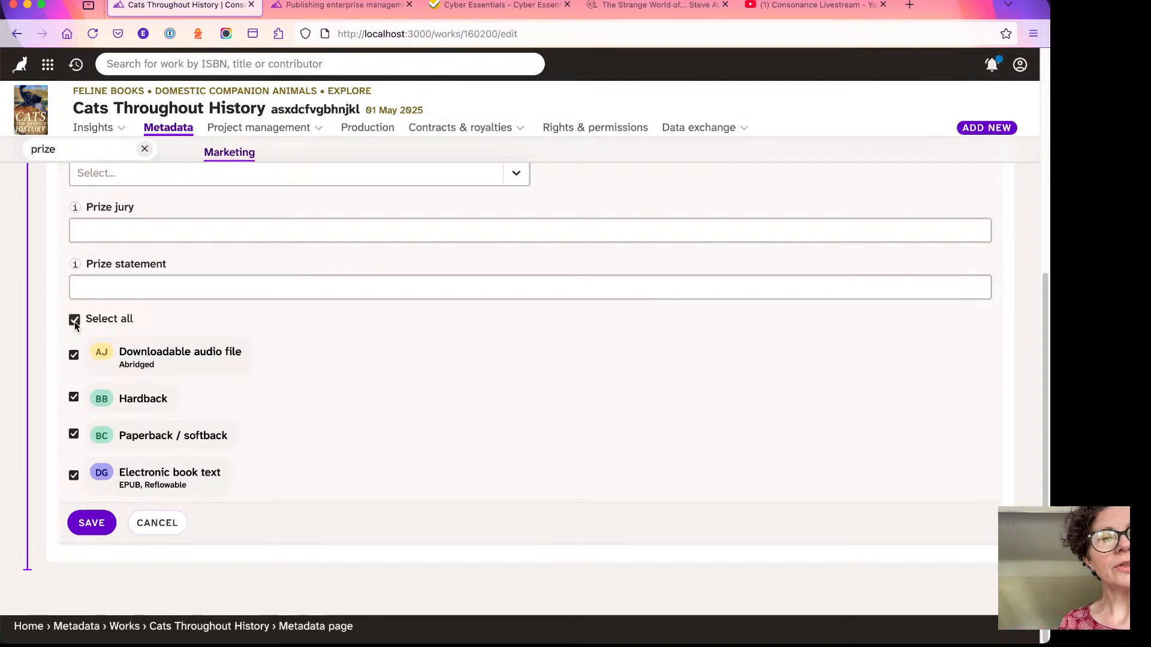
- Enter "Mooker Prize" as the prize name and 2025 as the prize year
scroll(93, 337, up, 5)
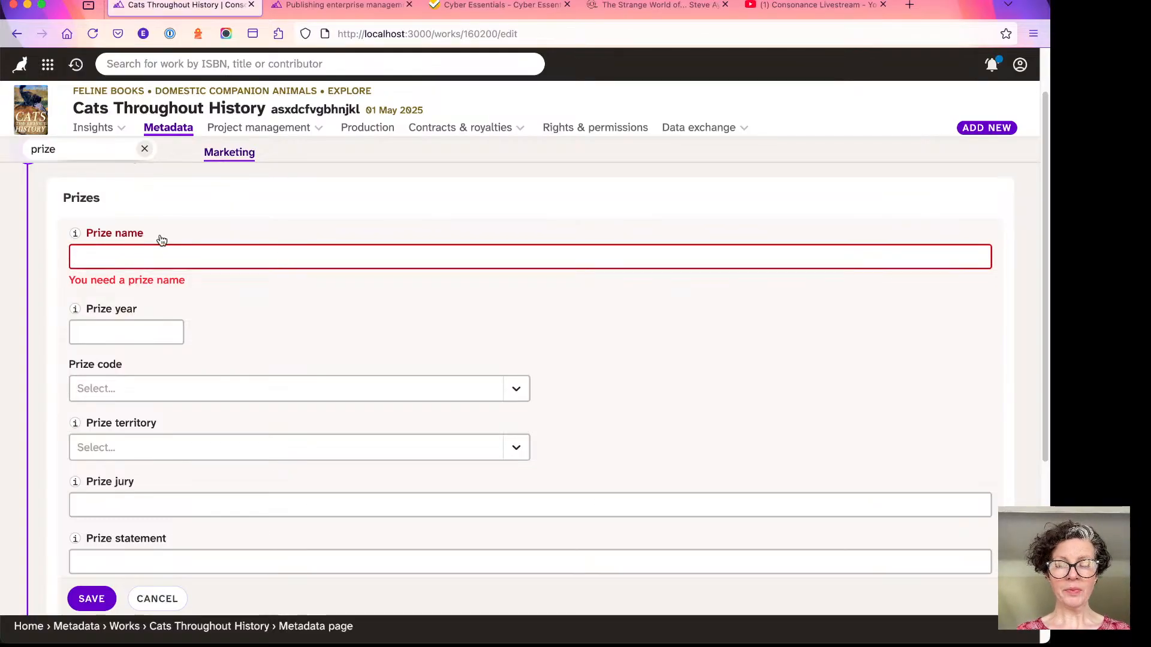
text(Mooker )
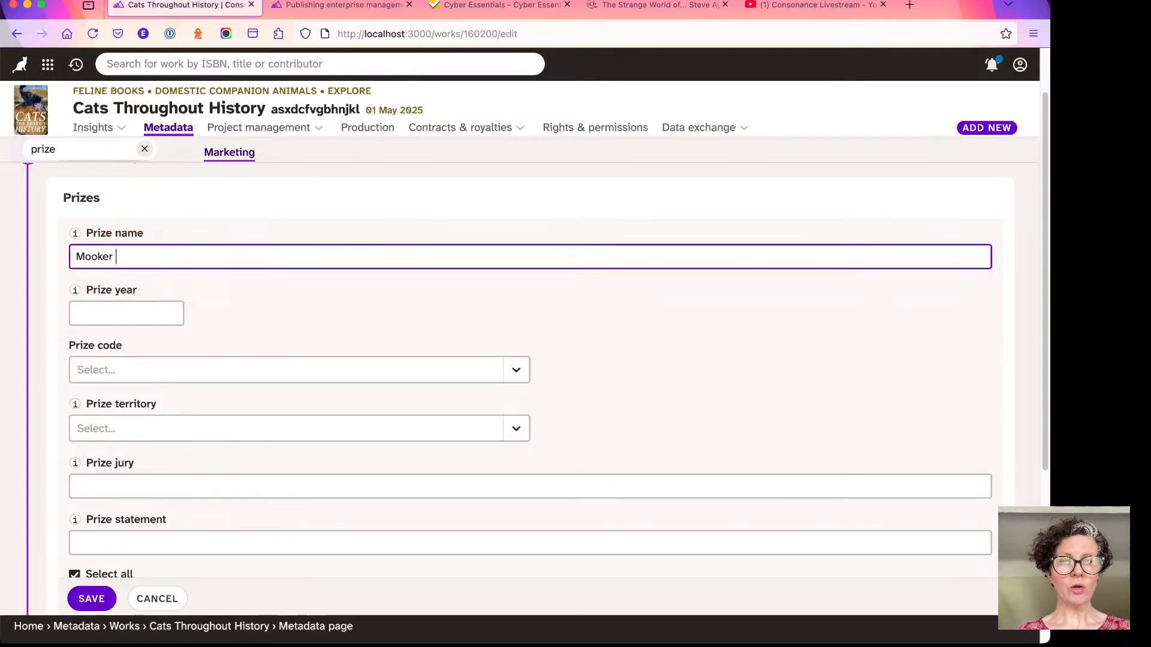
text(Prize)
click(128, 312)
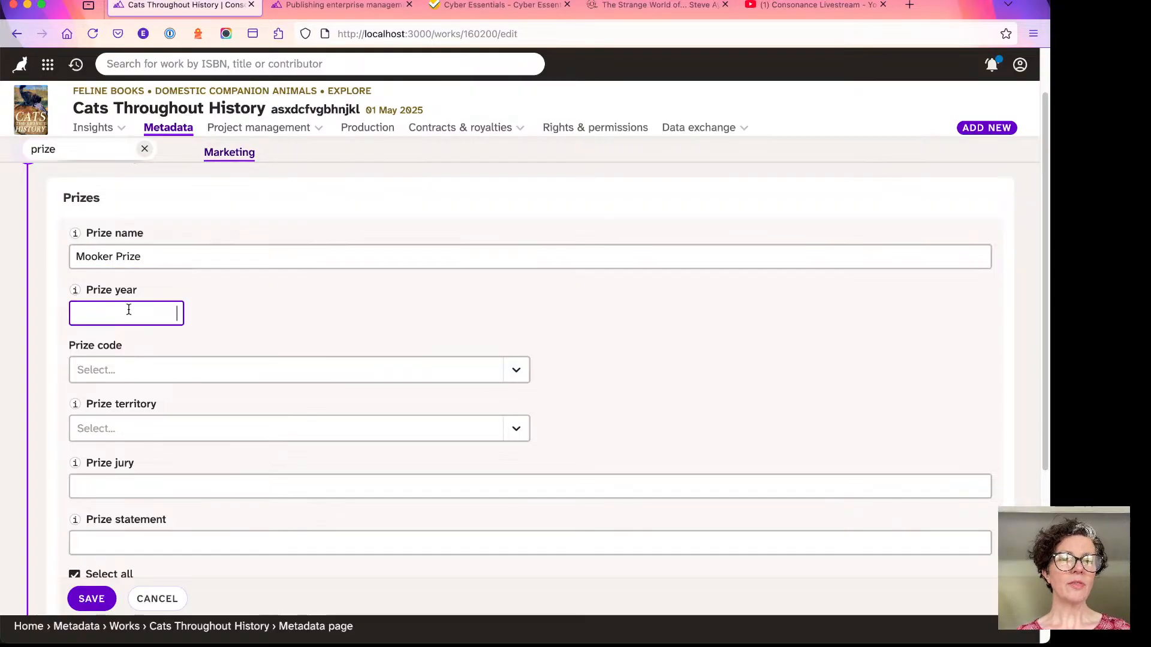
text(2025)
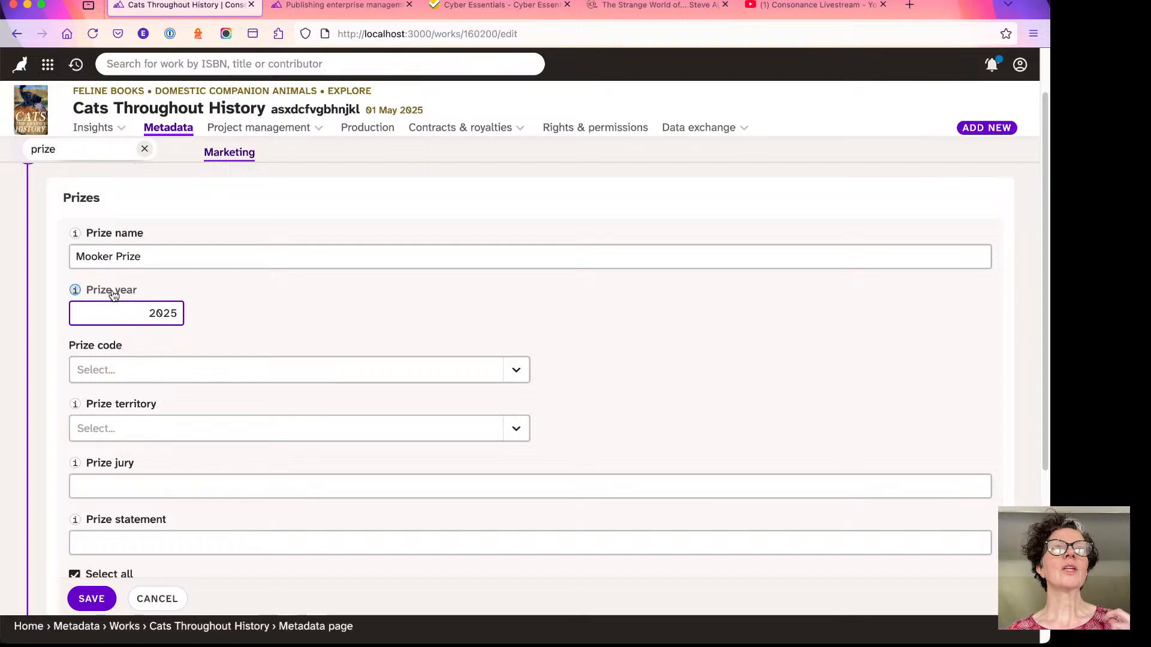
- Read the help notes for the prize year and prize statement fields
click(75, 291)
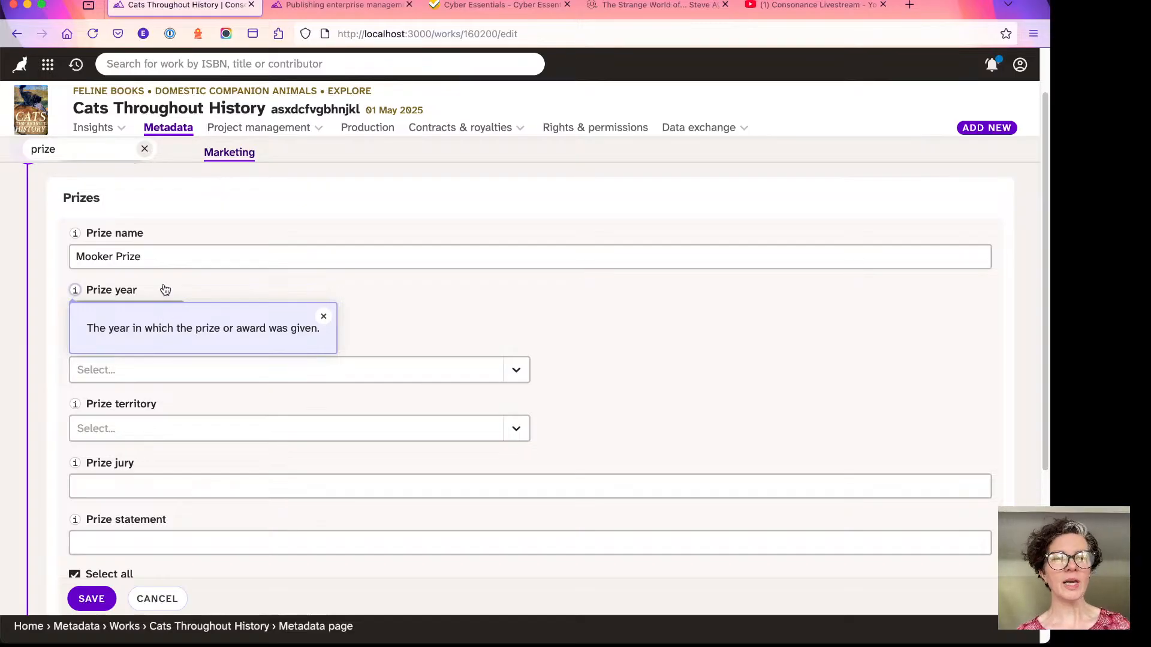
click(201, 280)
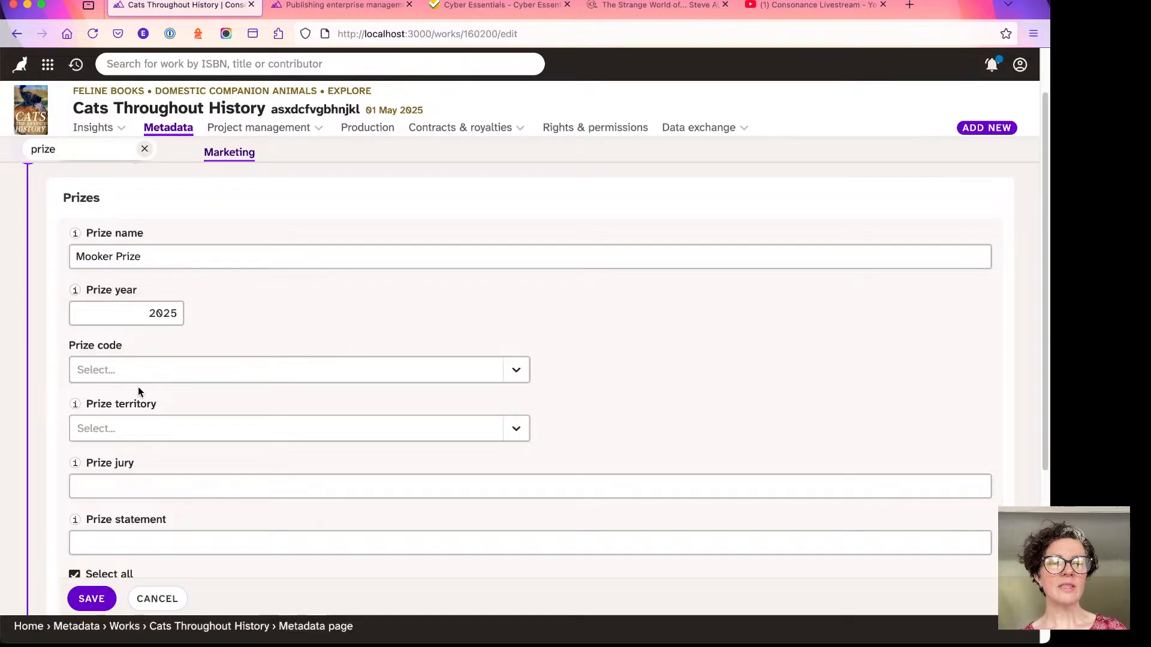
scroll(138, 388, down, 1)
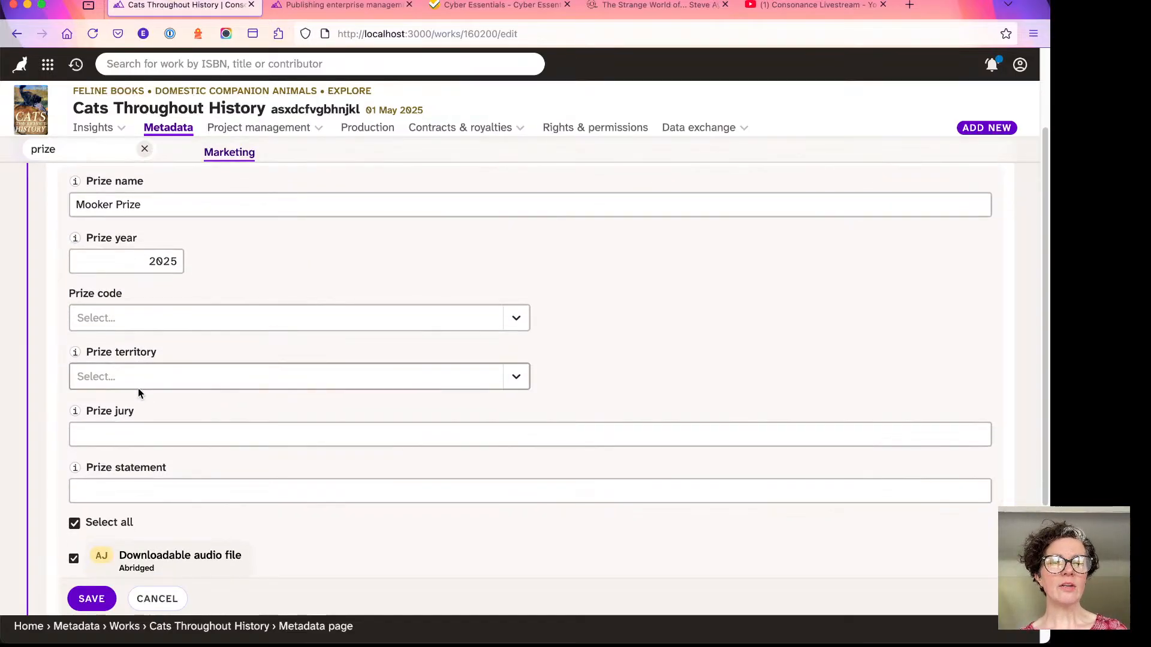
click(75, 469)
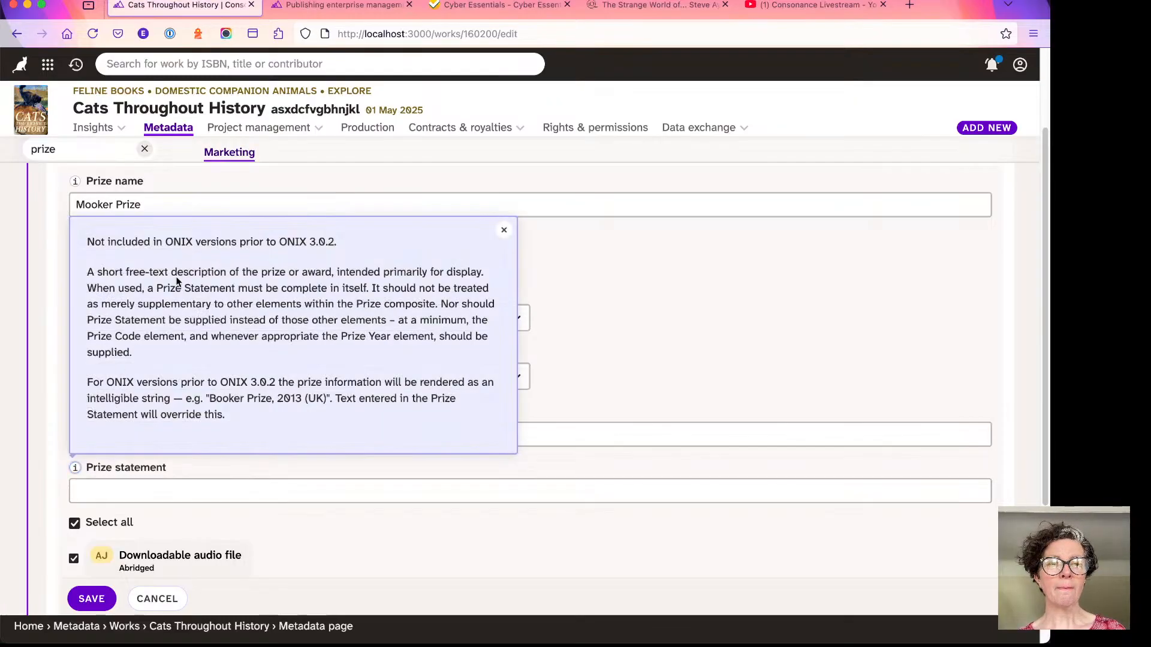
scroll(172, 267, down, 1)
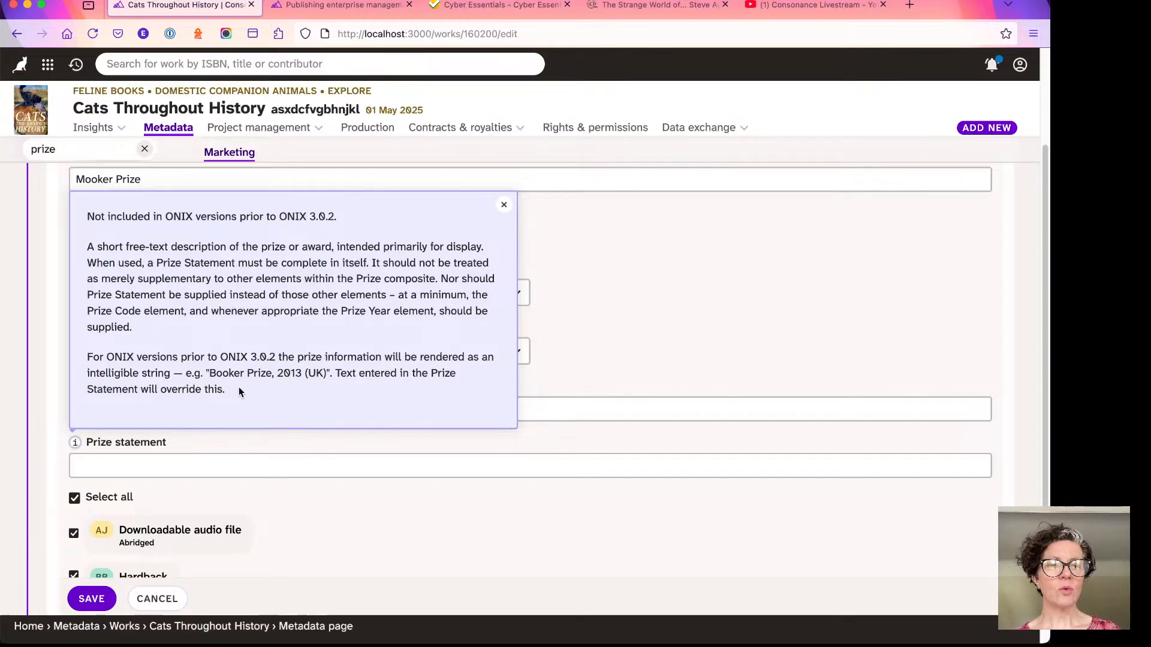
drag(238, 390, 192, 358)
click(237, 366)
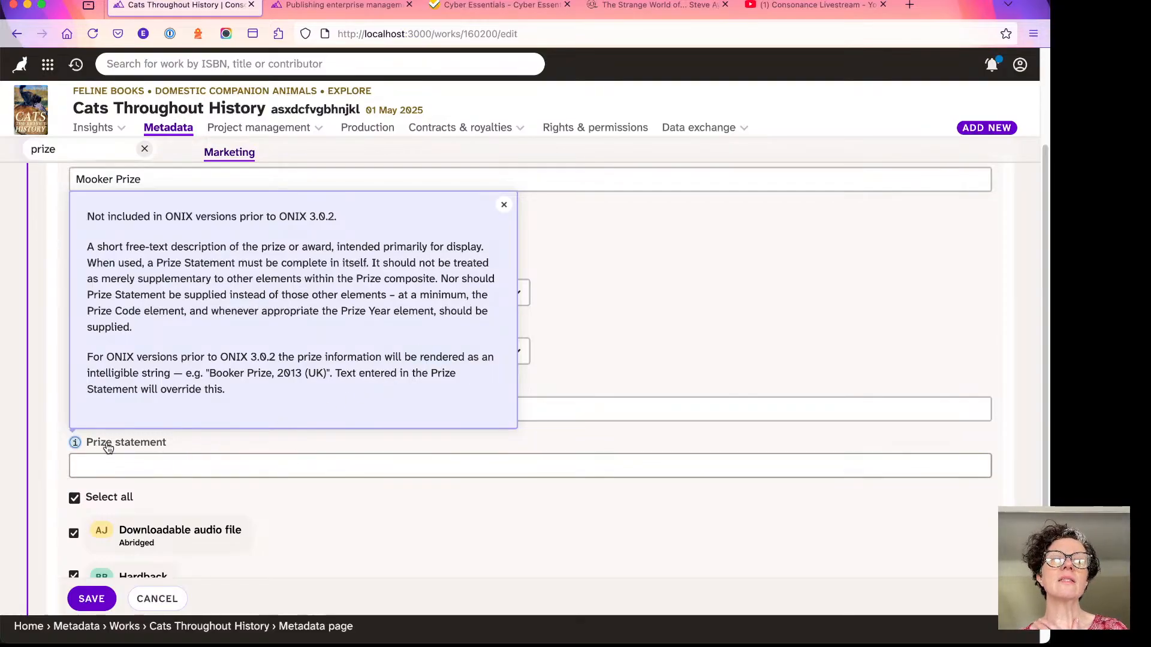
click(100, 446)
click(80, 445)
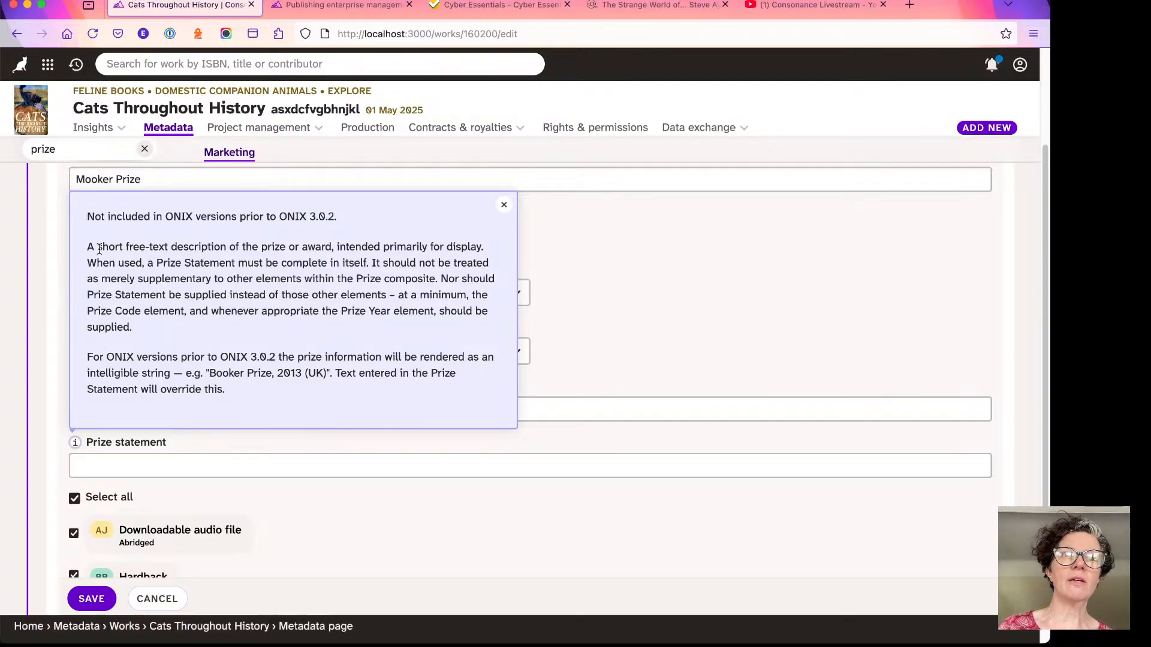
click(75, 444)
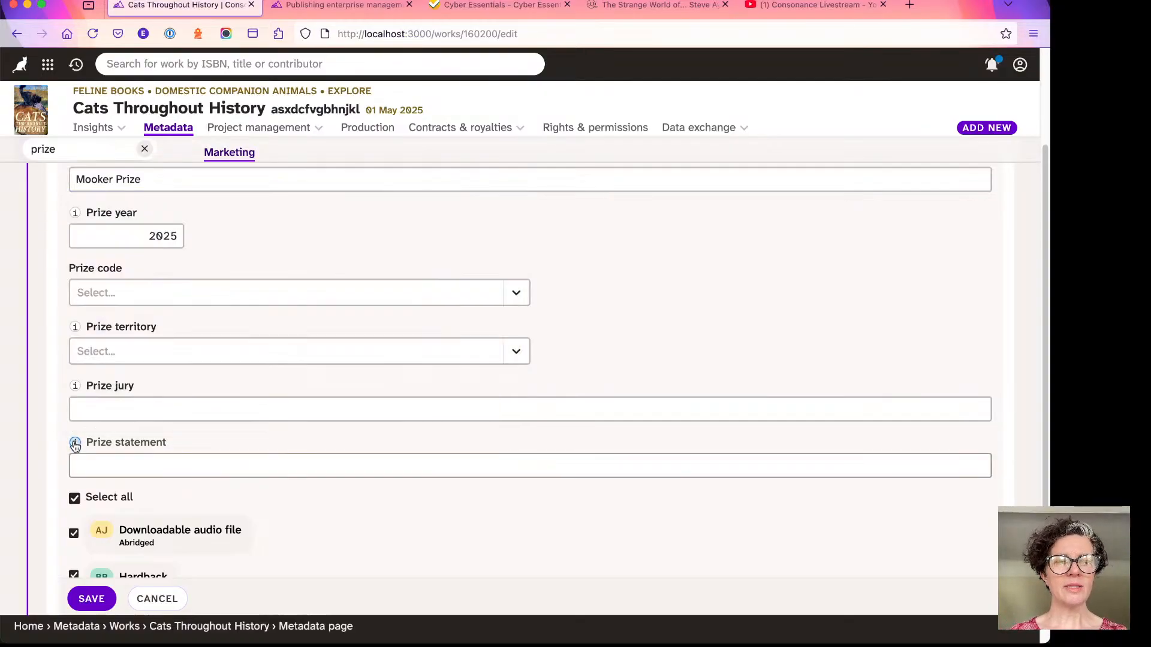
click(75, 443)
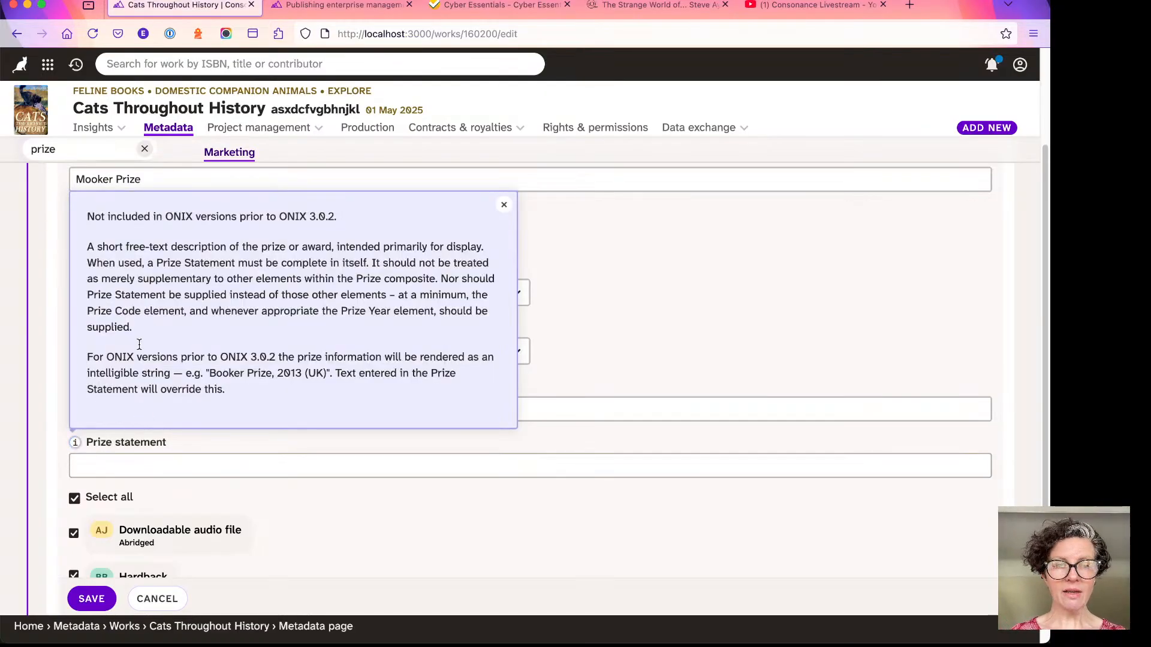
click(59, 432)
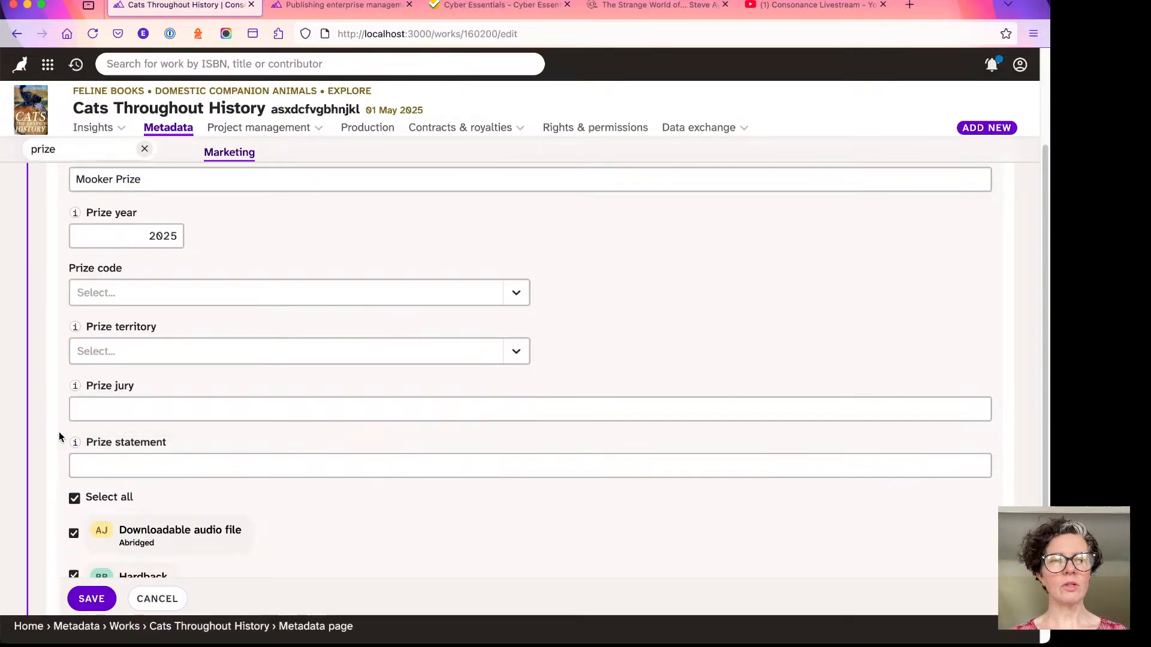
- Set the prize code to Winner, reviewing the other available codes in the list
scroll(68, 401, up, 2)
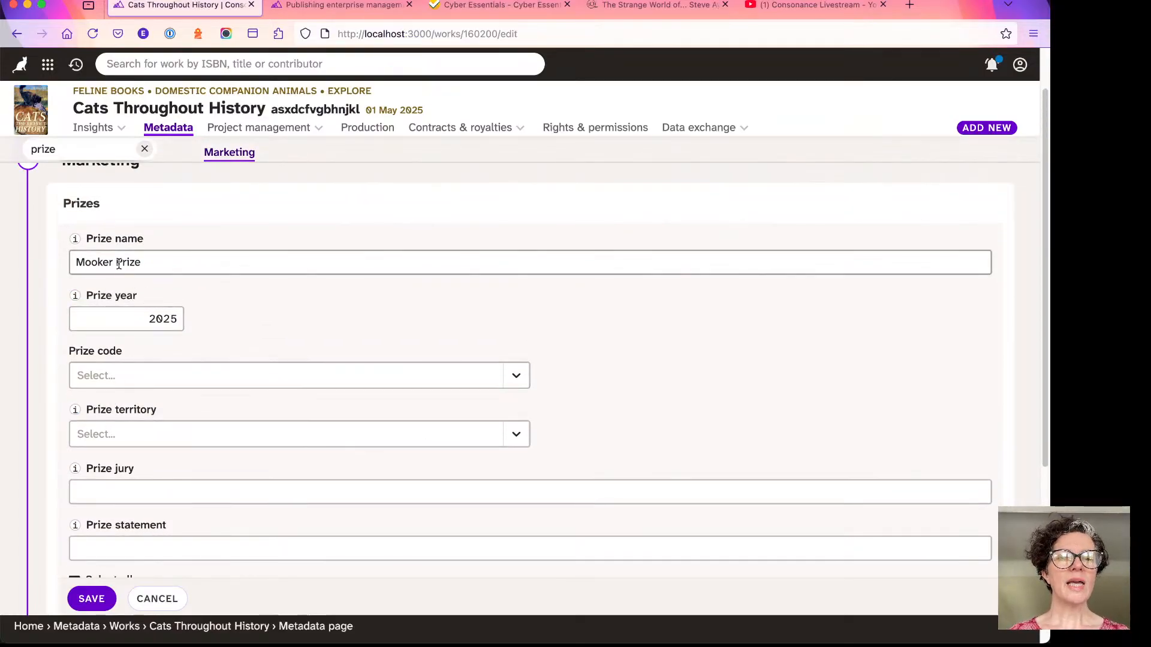
click(172, 318)
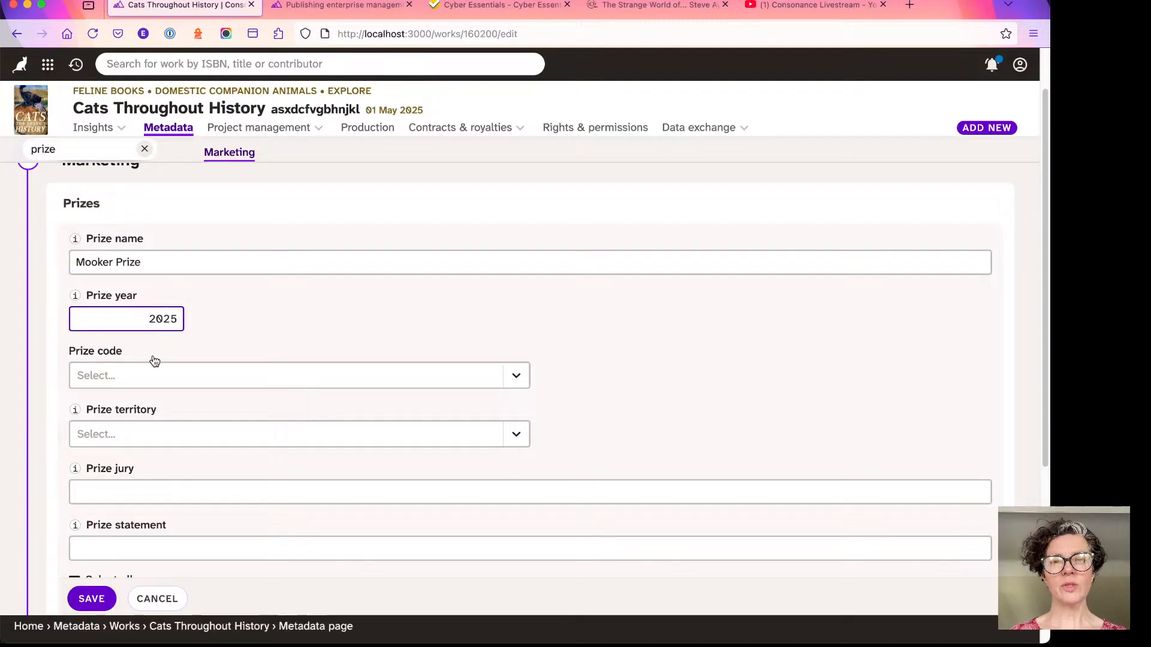
click(140, 375)
click(111, 413)
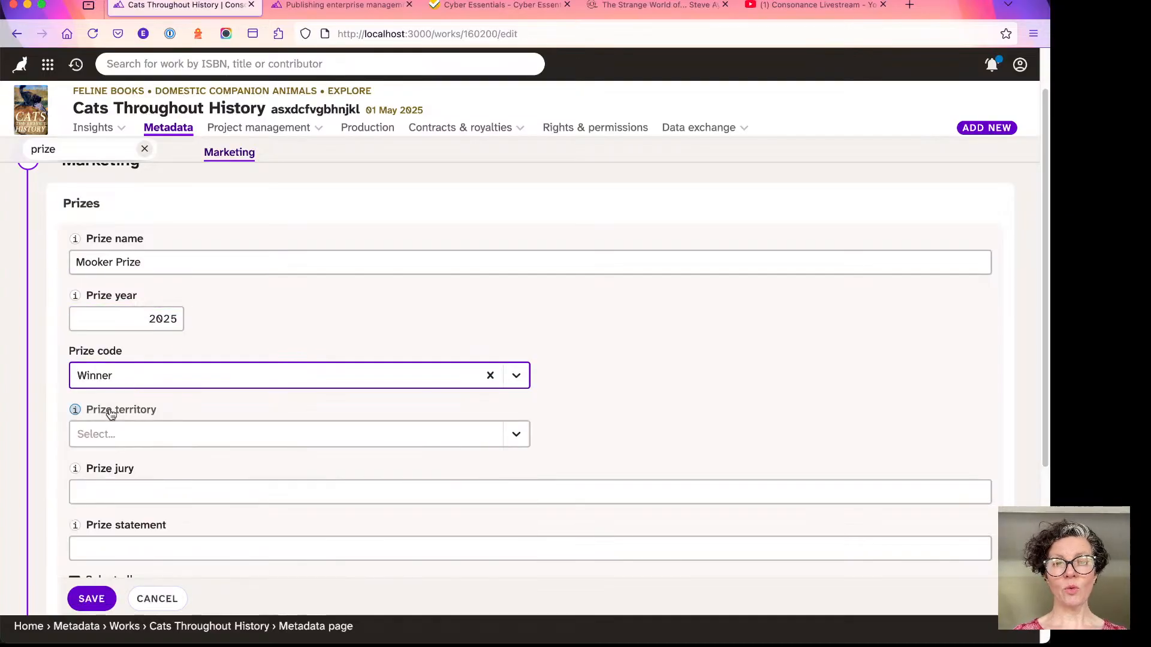
click(121, 376)
scroll(146, 404, down, 2)
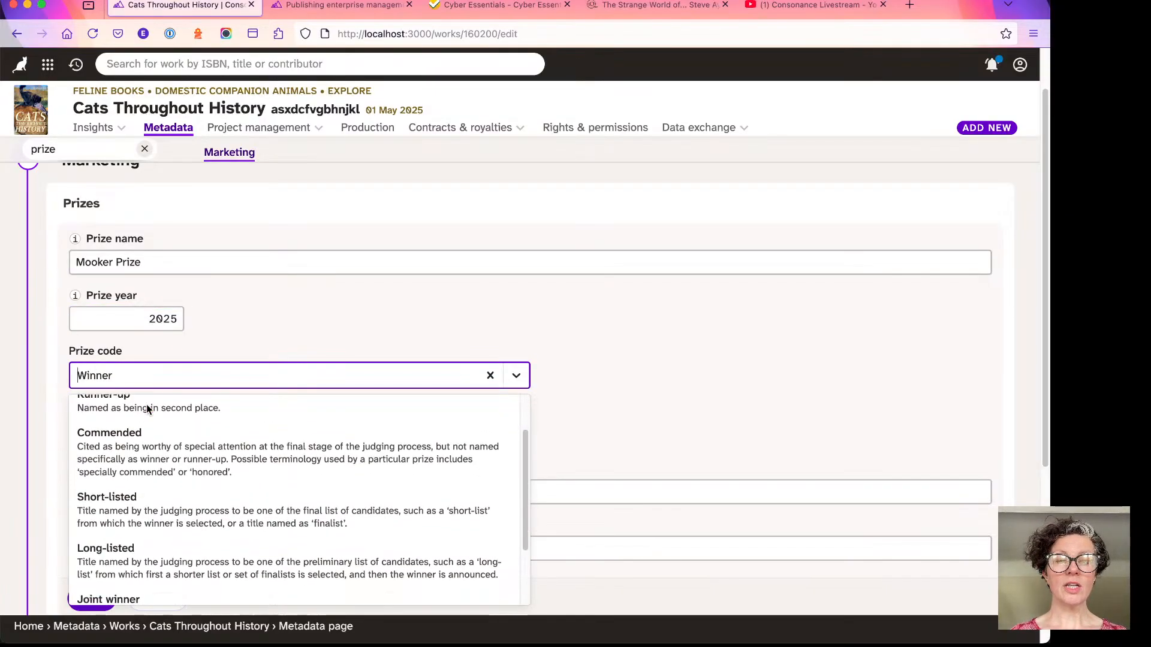
scroll(146, 404, down, 2)
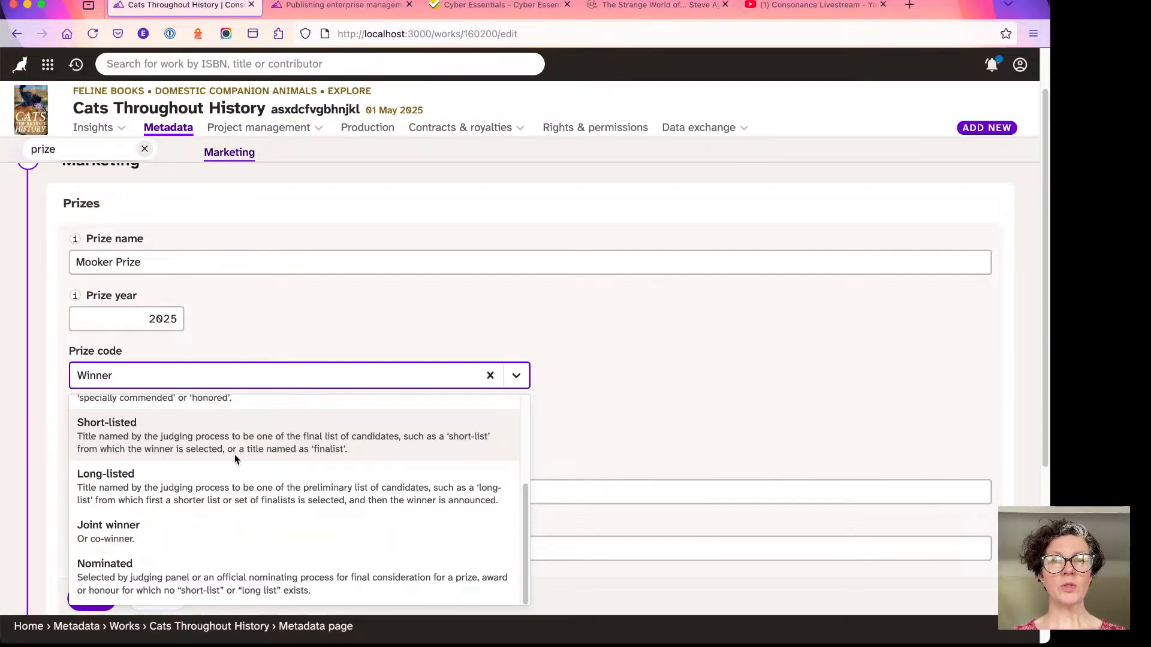
scroll(124, 458, up, 3)
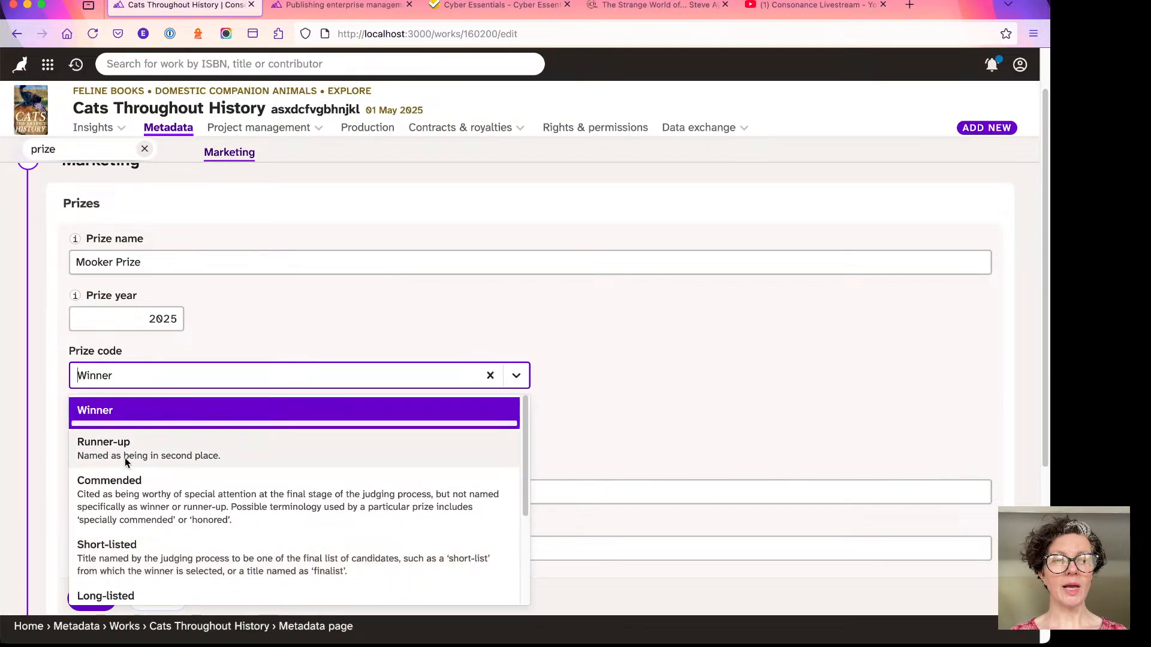
click(104, 426)
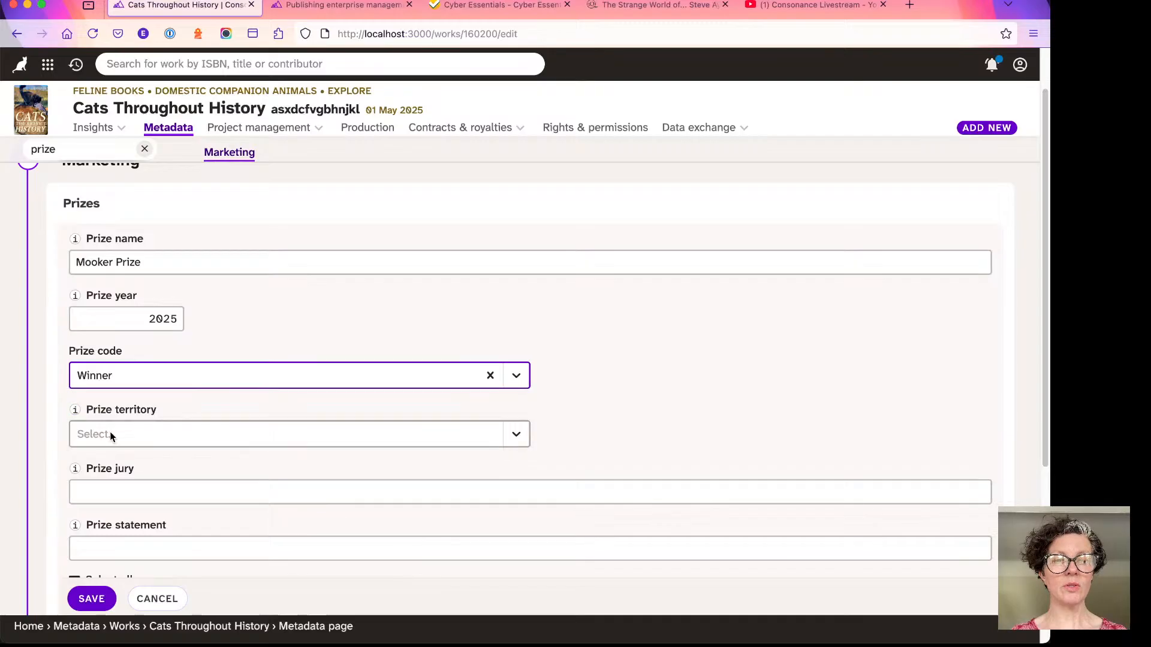
- Look at the prize territory options without choosing one, and save the prize
click(105, 434)
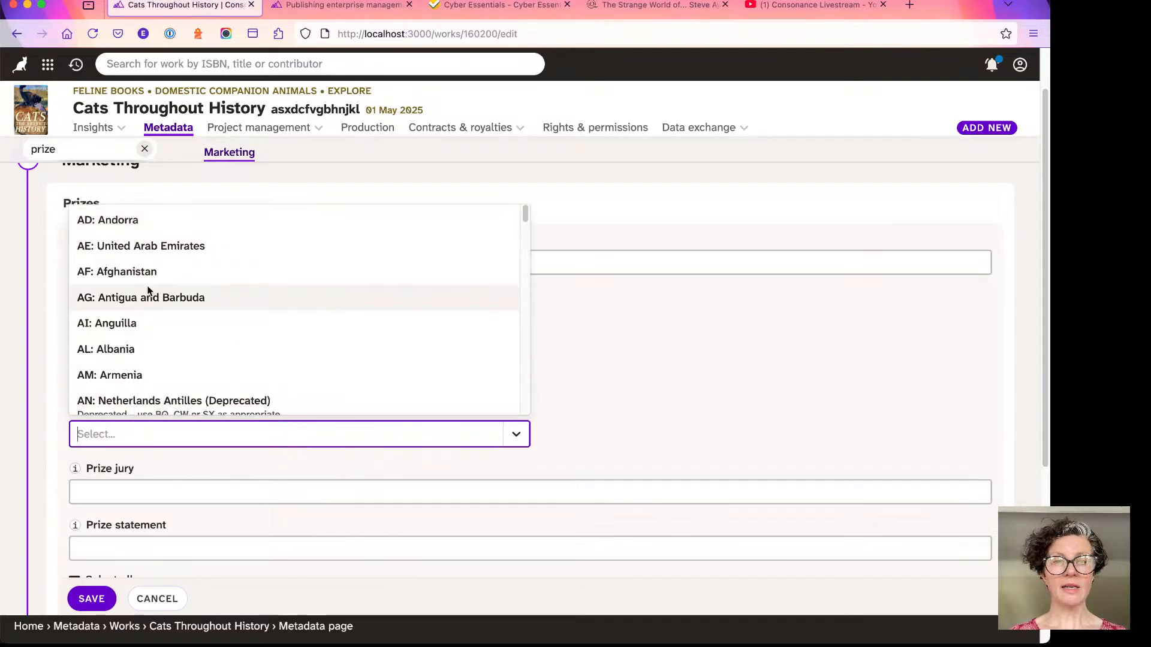
click(51, 297)
scroll(49, 395, down, 5)
click(97, 565)
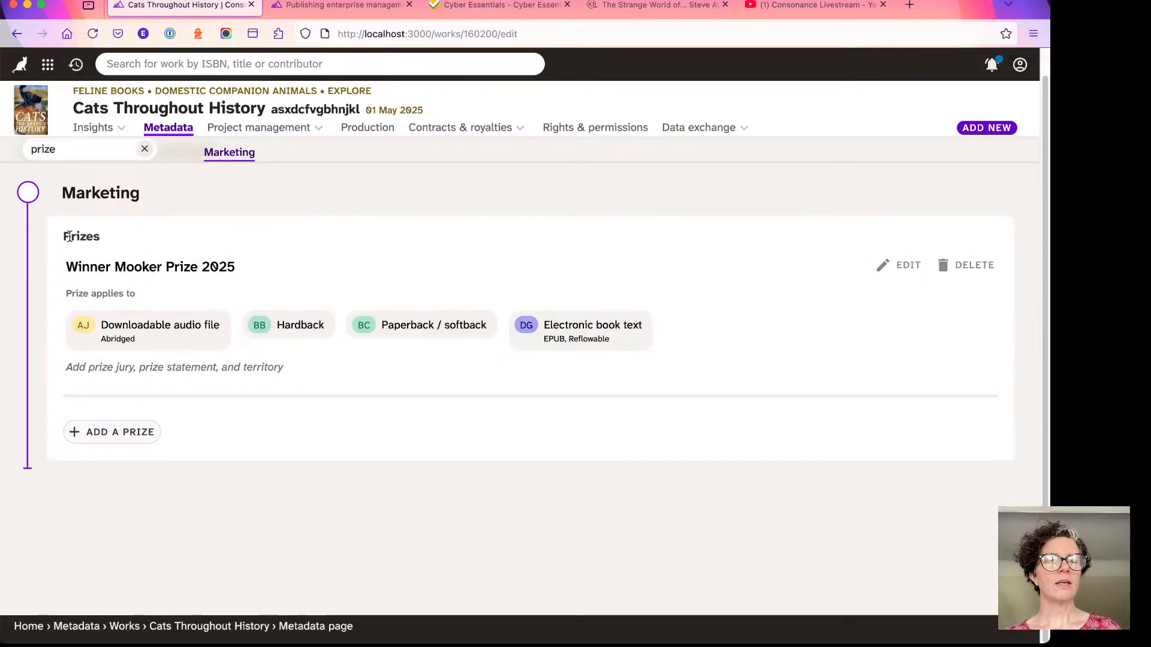
scroll(82, 227, up, 1)
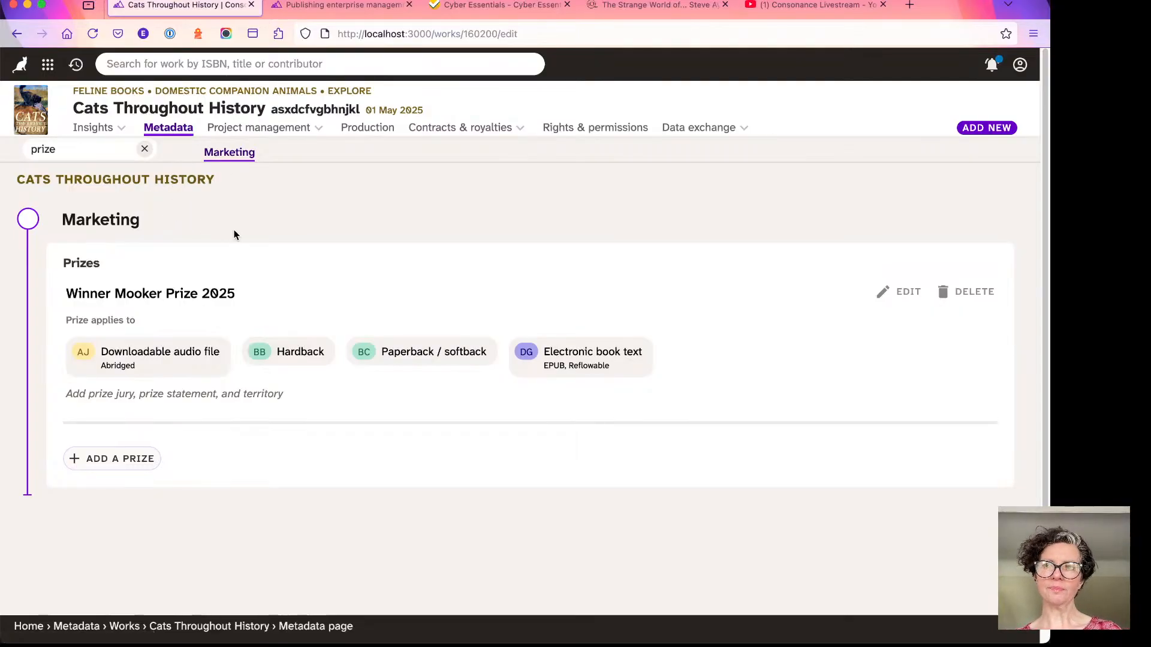
key(super+Tab)
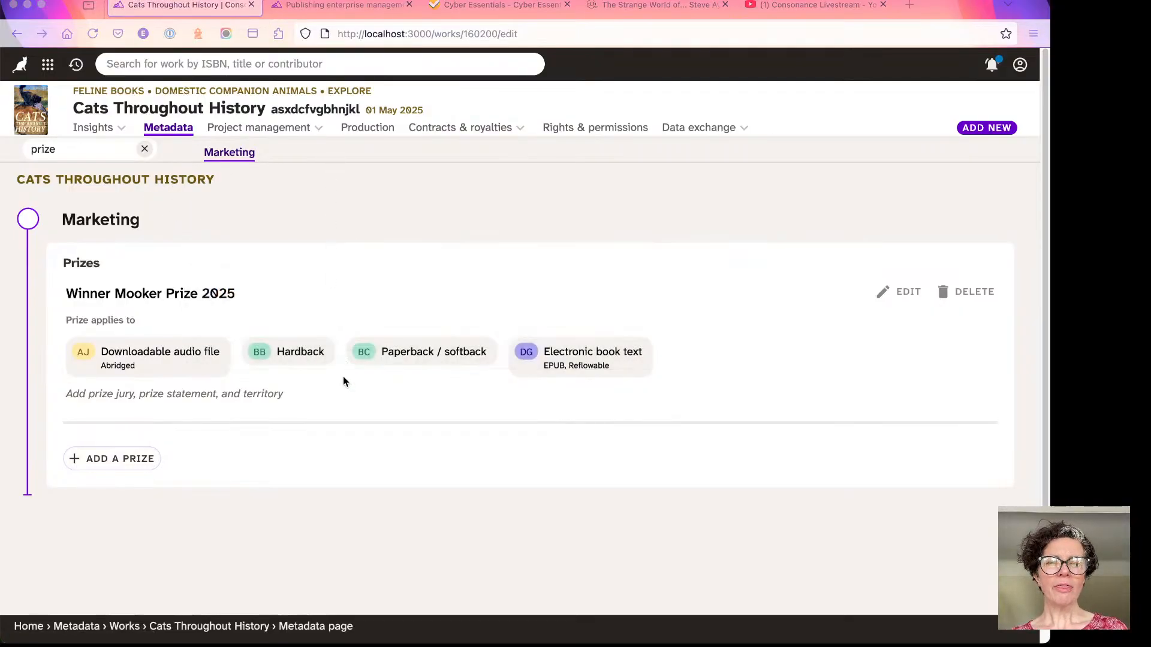